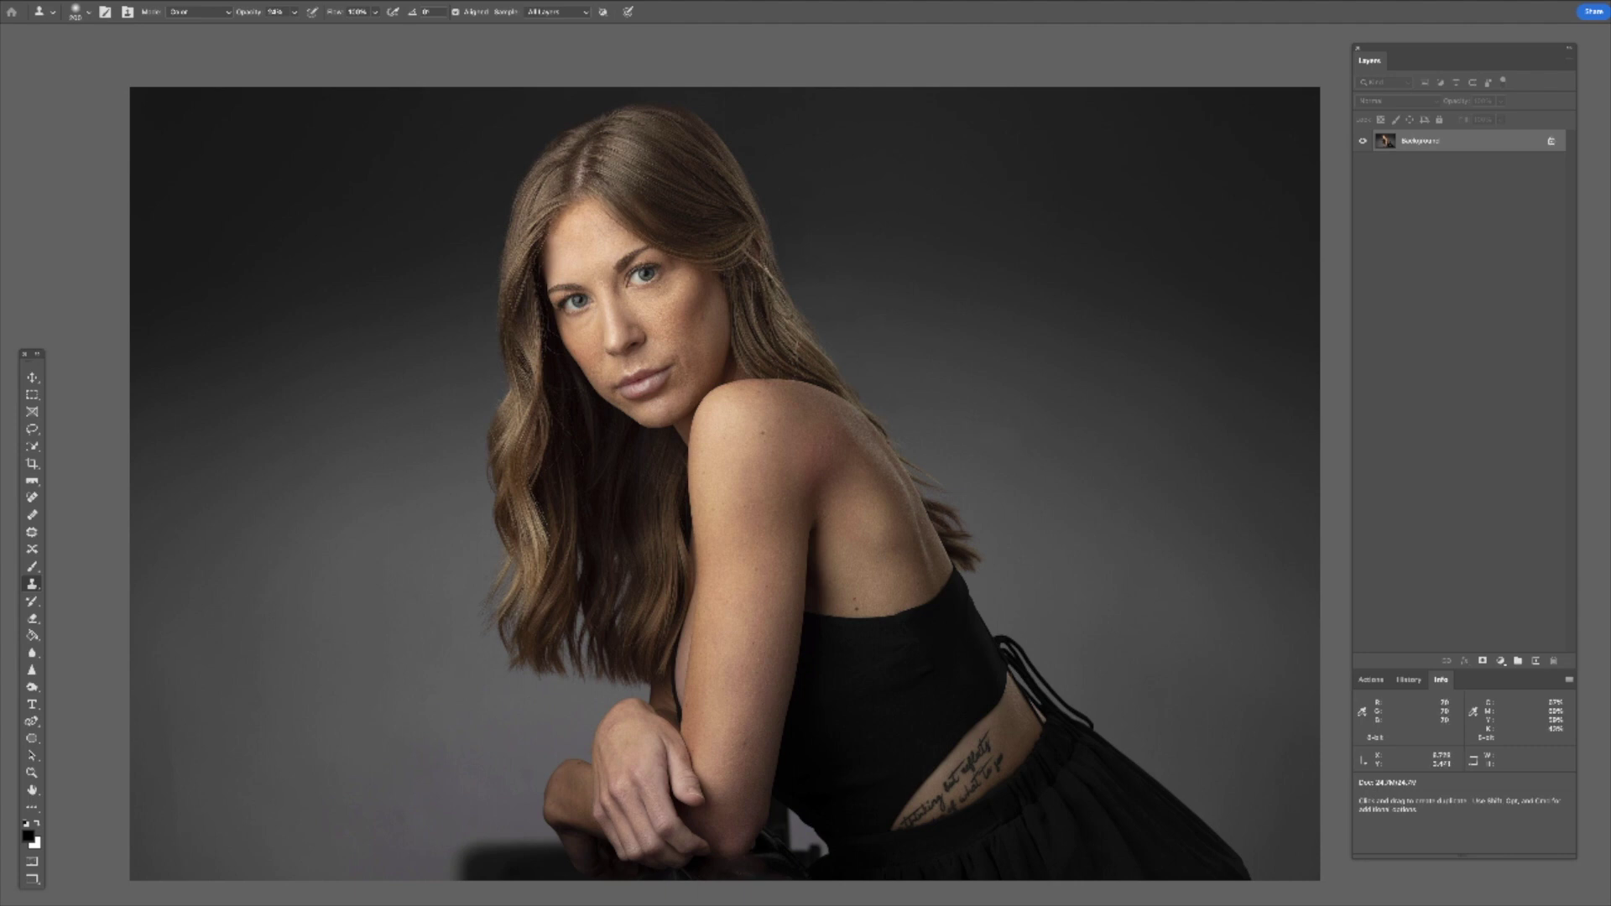
# - Duplicate the Background layer and rename the copy HDC
pyautogui.moveTo(1423, 145); pyautogui.dragTo(1535, 660)
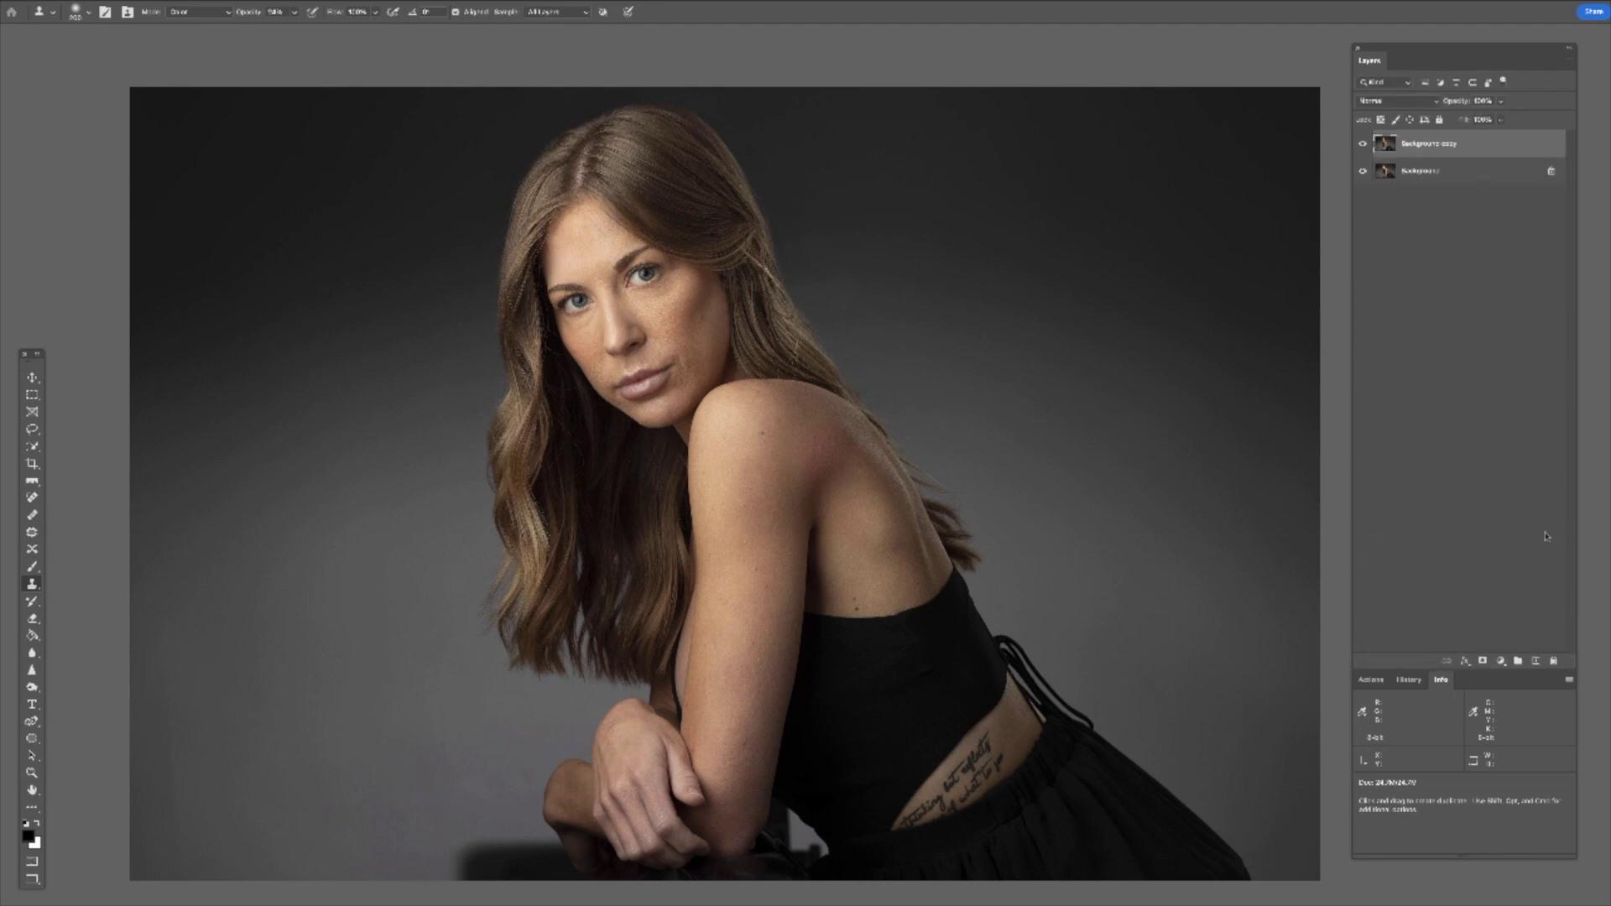
pyautogui.doubleClick(1431, 144)
pyautogui.write('HDC')
pyautogui.press('Return')
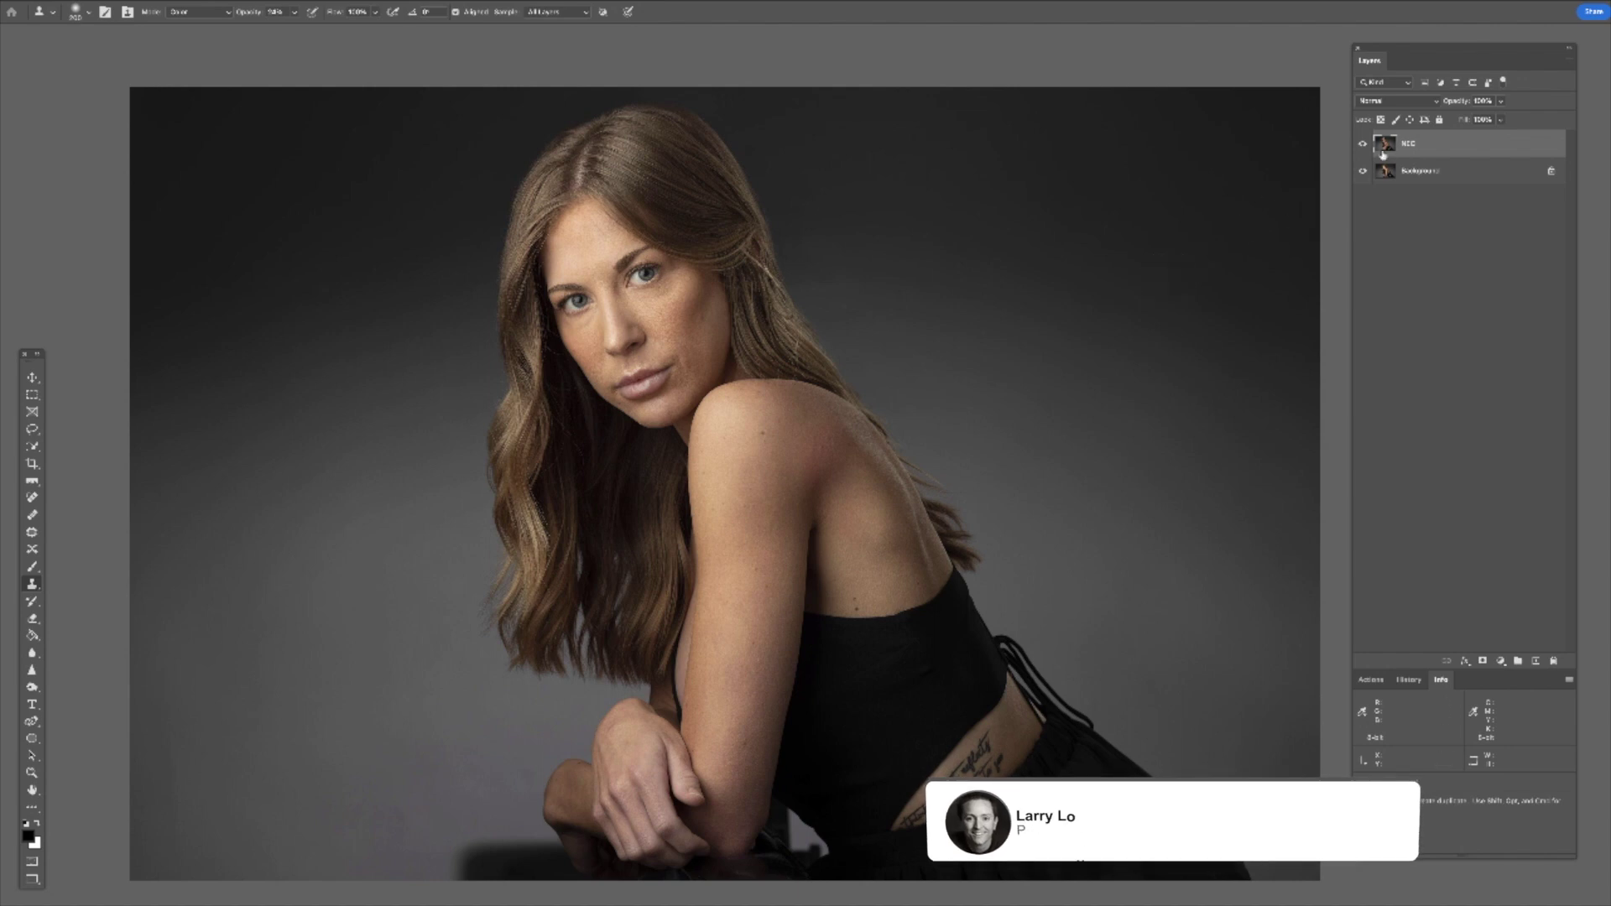
pyautogui.click(303, 1)
# - Open the HDC layer in the Luminar Neo plugin from Filter > Skylum Software
pyautogui.moveTo(453, 293)
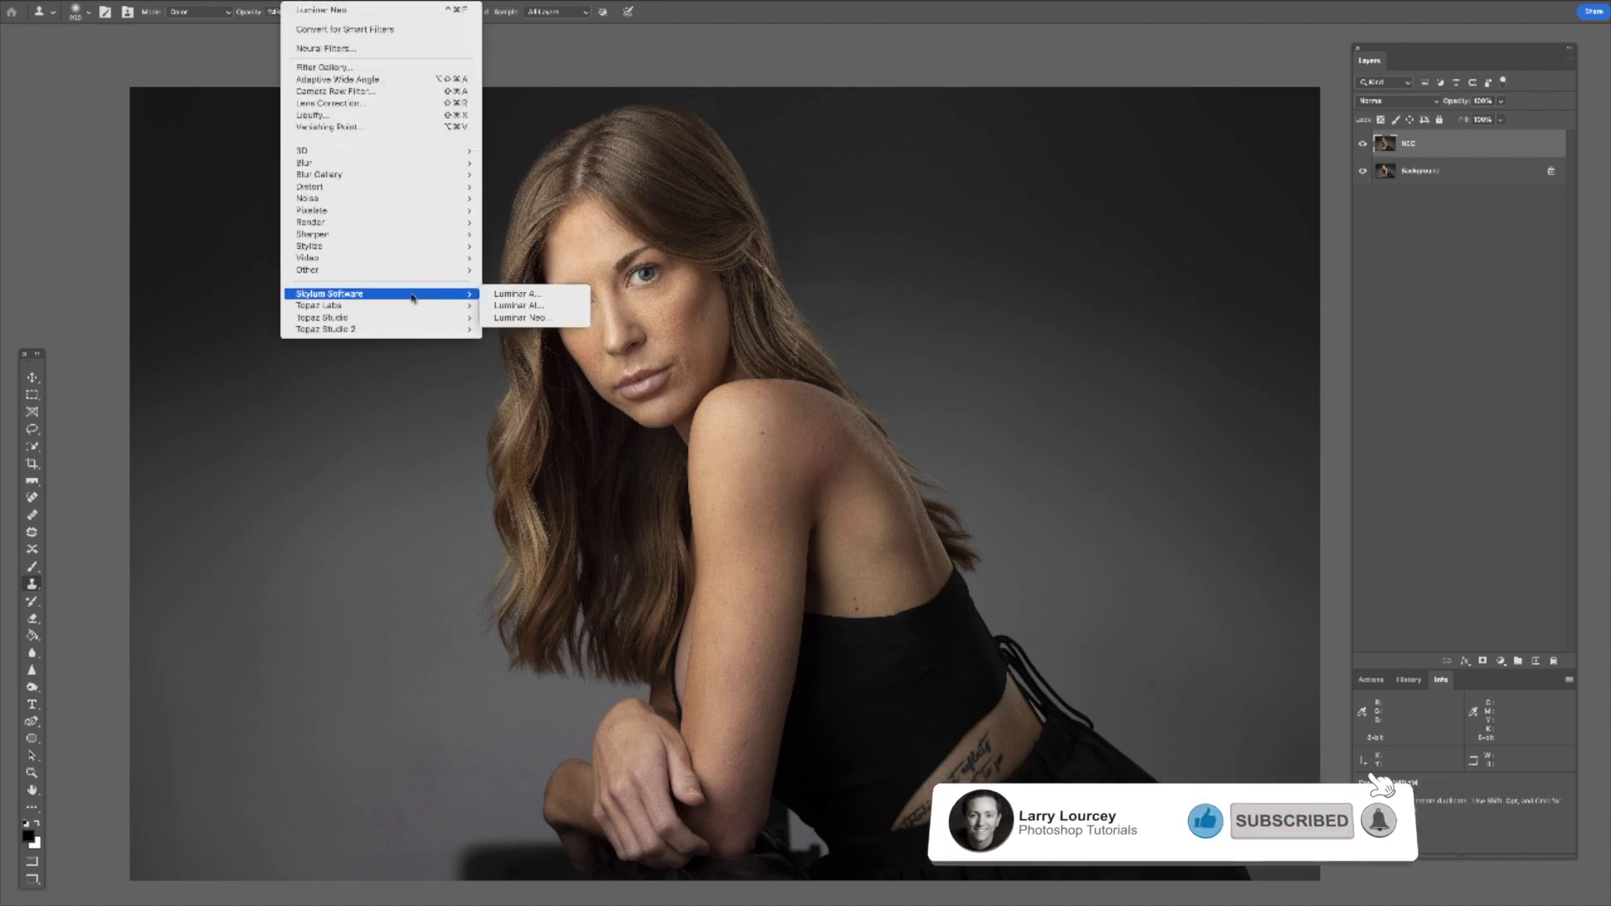
pyautogui.click(571, 318)
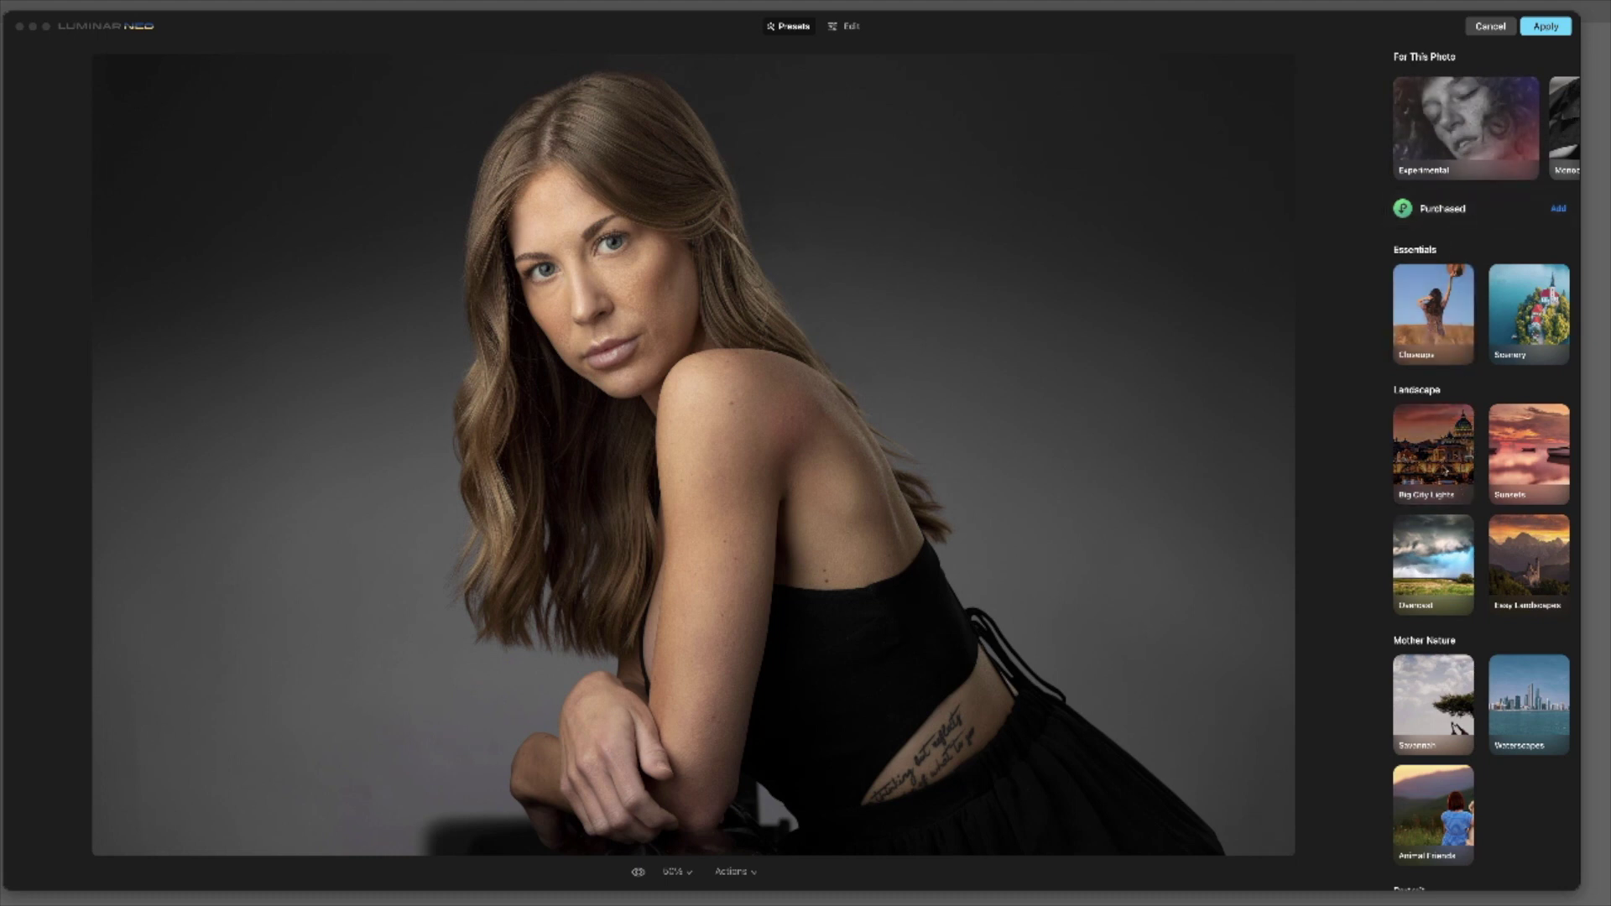
# - Switch to Luminar Neo's Edit tools and expand the Face tool
pyautogui.click(840, 26)
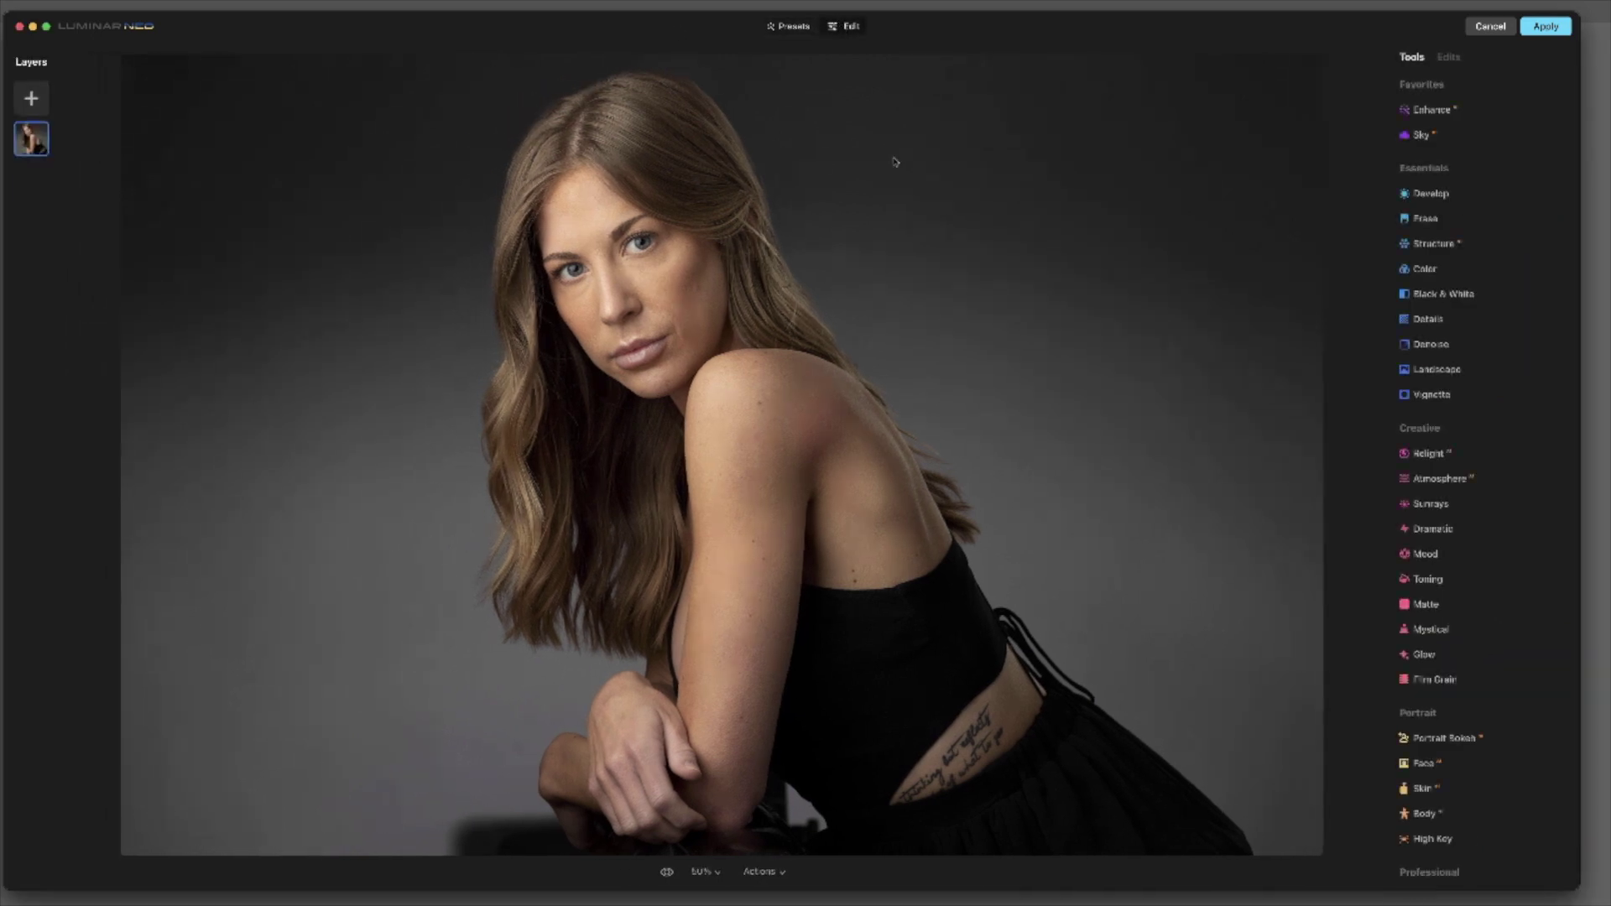
pyautogui.scroll(-2, 1561, 537)
pyautogui.scroll(2, 1502, 553)
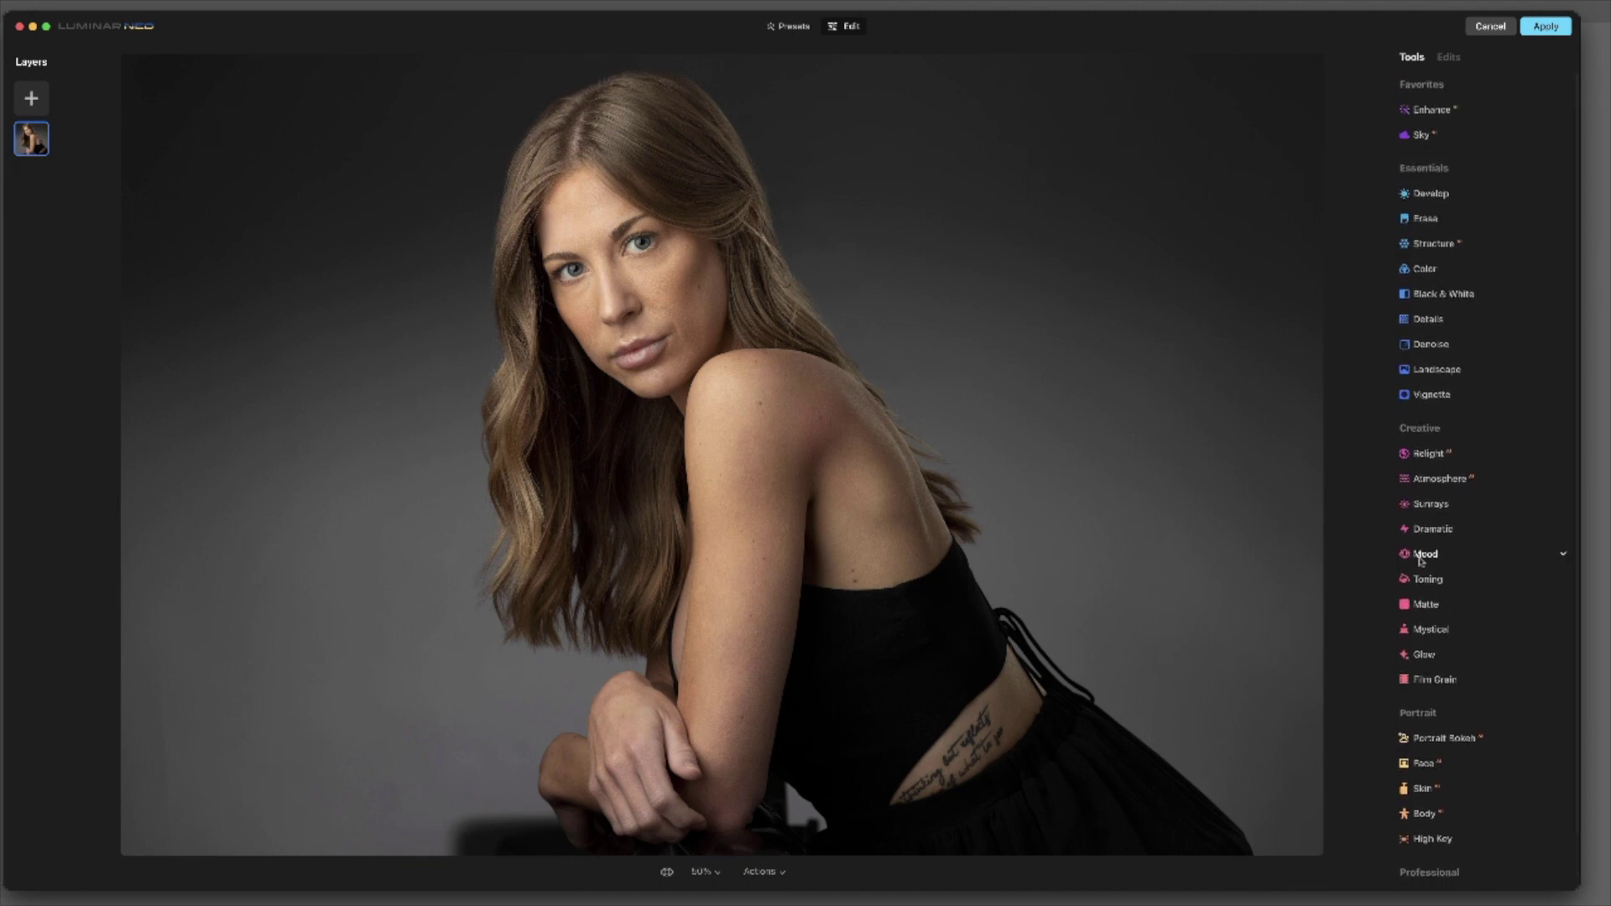
pyautogui.click(1447, 60)
pyautogui.click(1421, 60)
pyautogui.scroll(-2, 1431, 369)
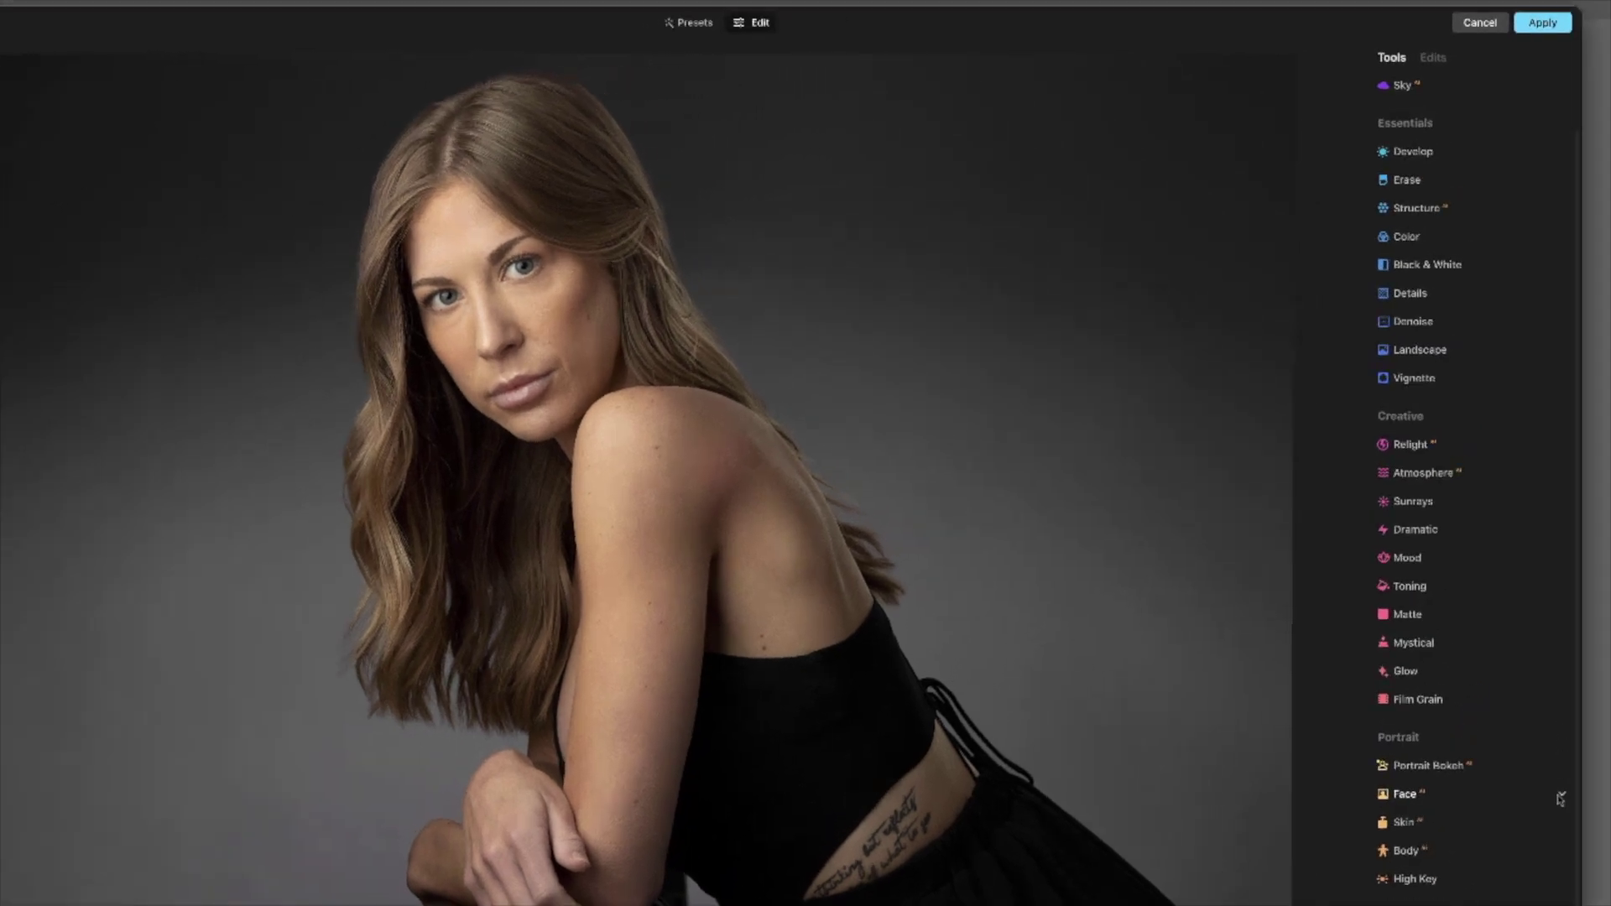
pyautogui.click(1418, 715)
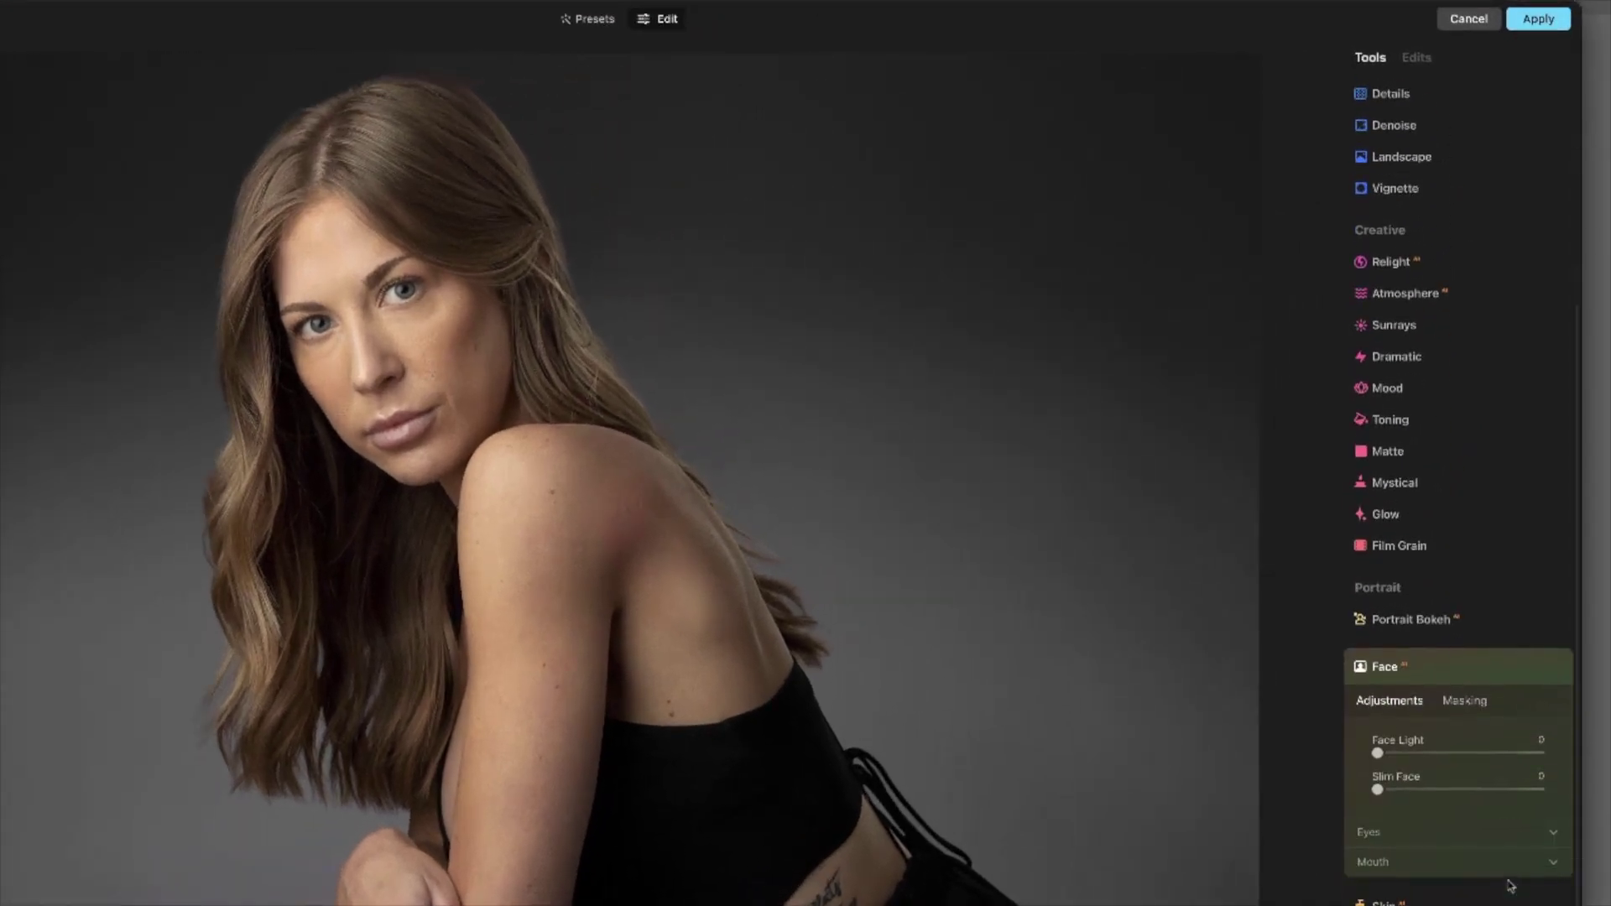
# - Raise Face Light to 35 and expand the Eyes section
pyautogui.moveTo(1377, 753); pyautogui.dragTo(1438, 761)
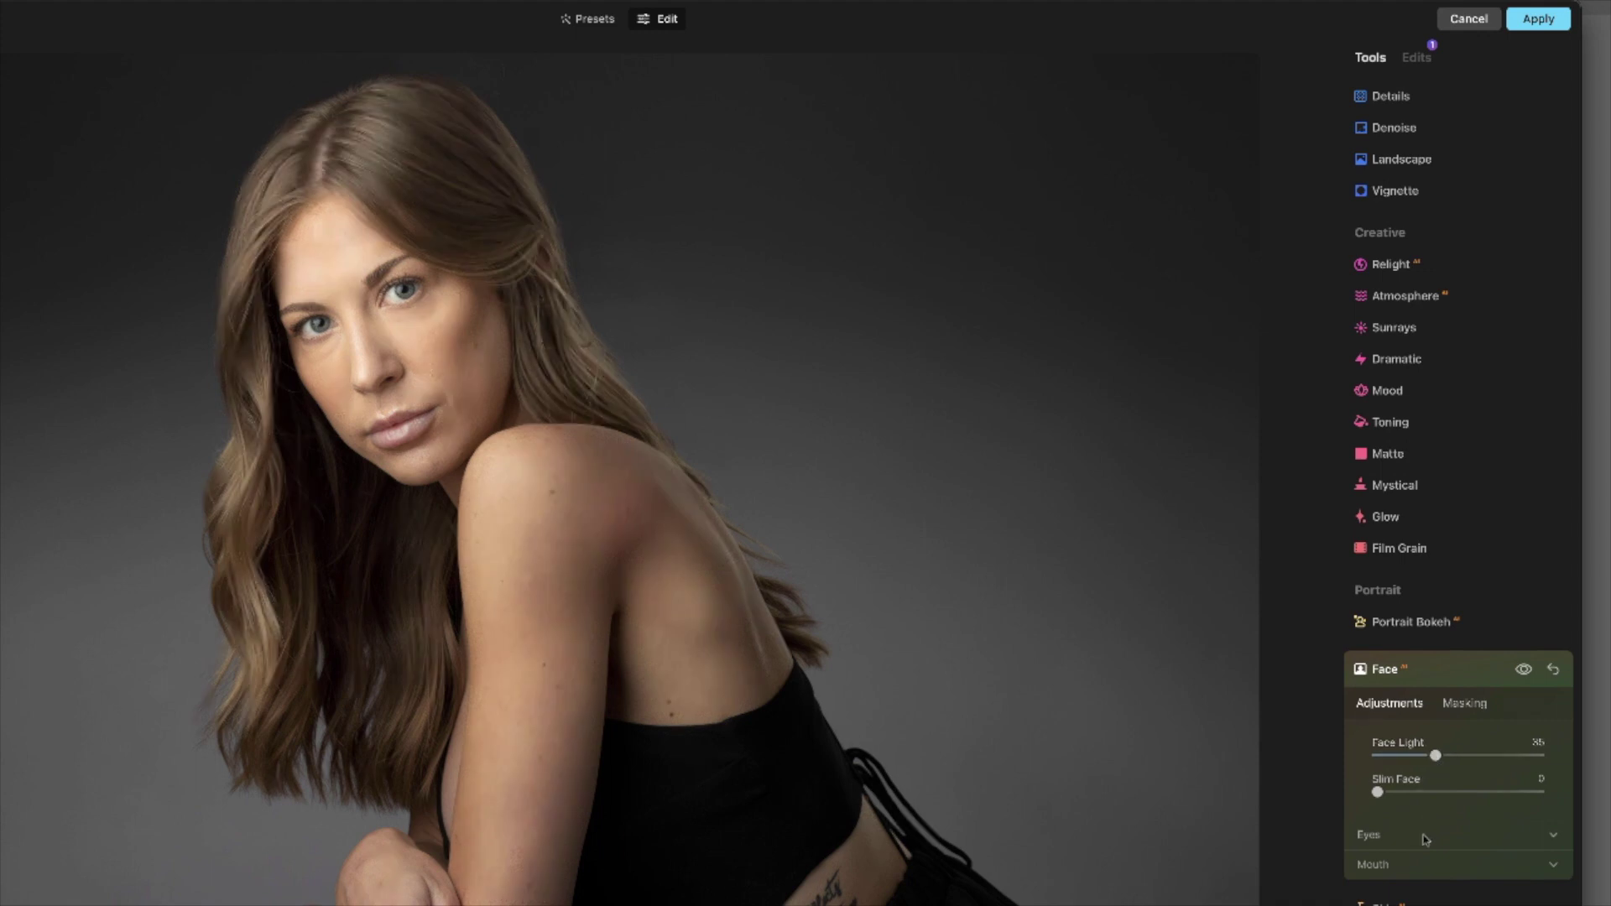
pyautogui.click(1424, 835)
pyautogui.scroll(-2, 1424, 839)
pyautogui.scroll(-3, 1425, 838)
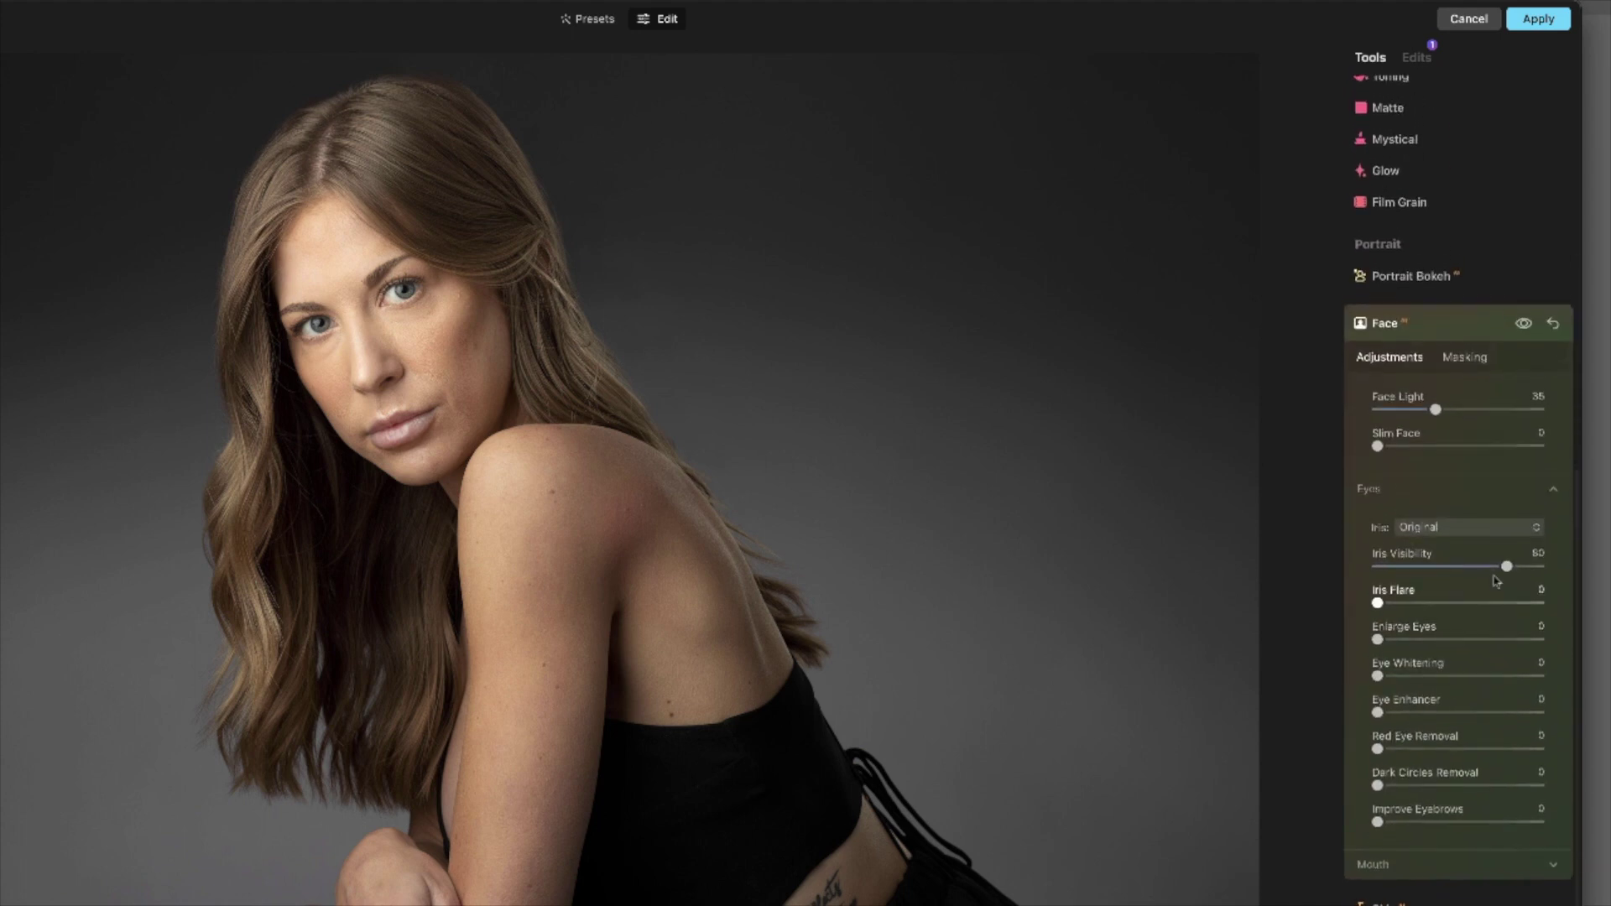
# - Set Iris Visibility 87, add Iris Flare, Eye Enhancer 55, Dark Circles Removal and Improve Eyebrows 57
pyautogui.moveTo(1508, 568); pyautogui.dragTo(1514, 568)
pyautogui.moveTo(1382, 605); pyautogui.dragTo(1451, 604)
pyautogui.moveTo(1377, 712); pyautogui.dragTo(1468, 713)
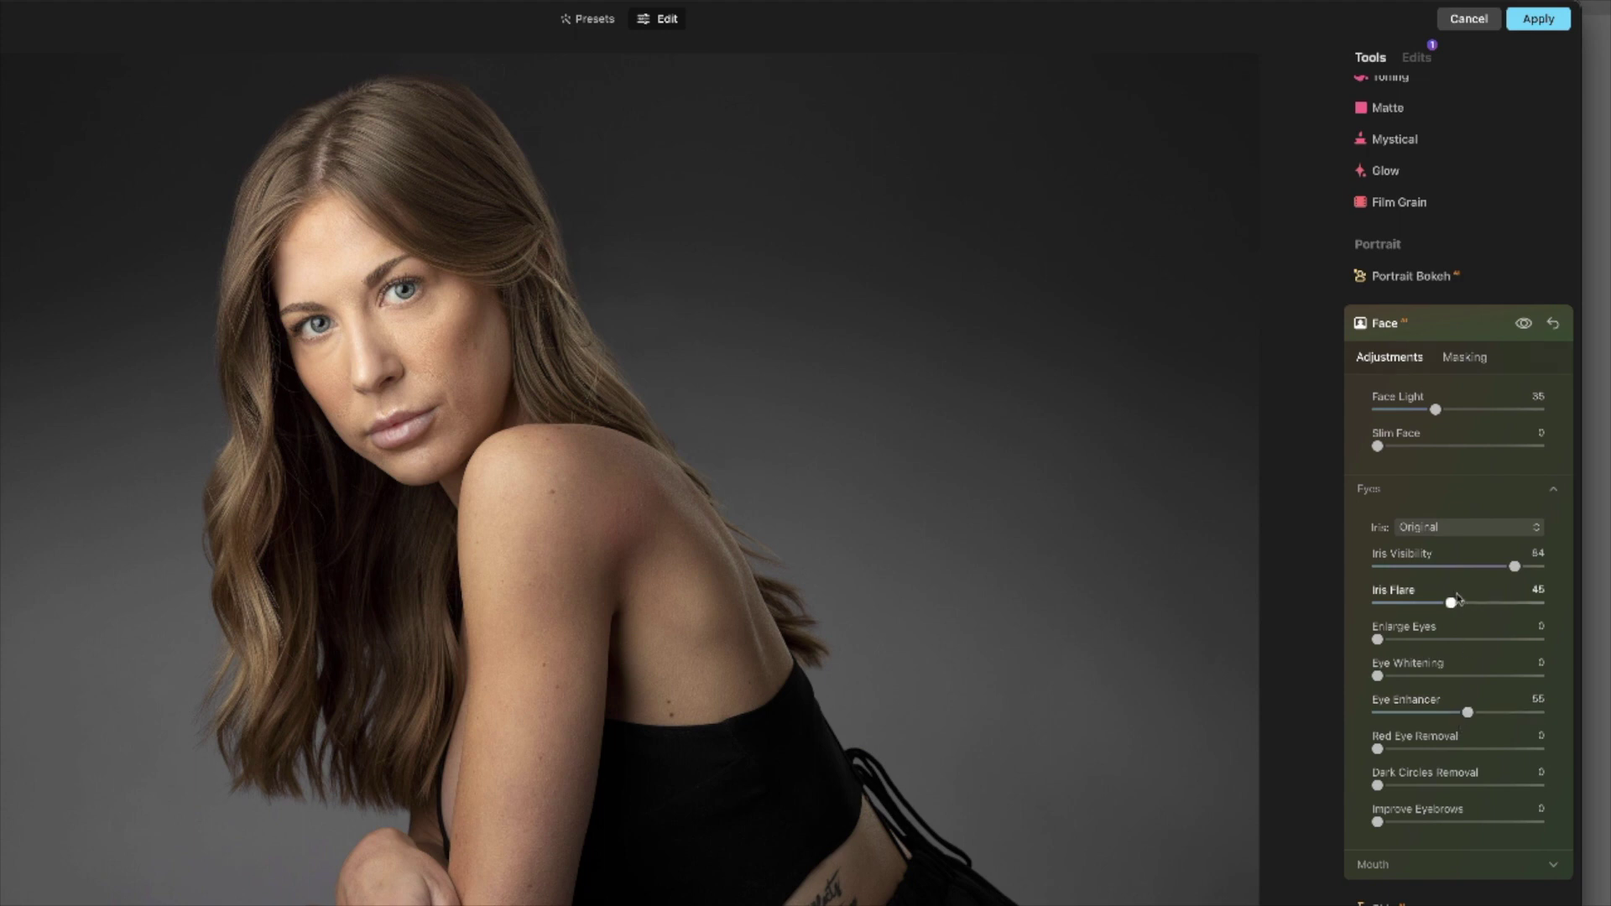
pyautogui.moveTo(1515, 566); pyautogui.dragTo(1520, 567)
pyautogui.moveTo(1378, 785); pyautogui.dragTo(1434, 787)
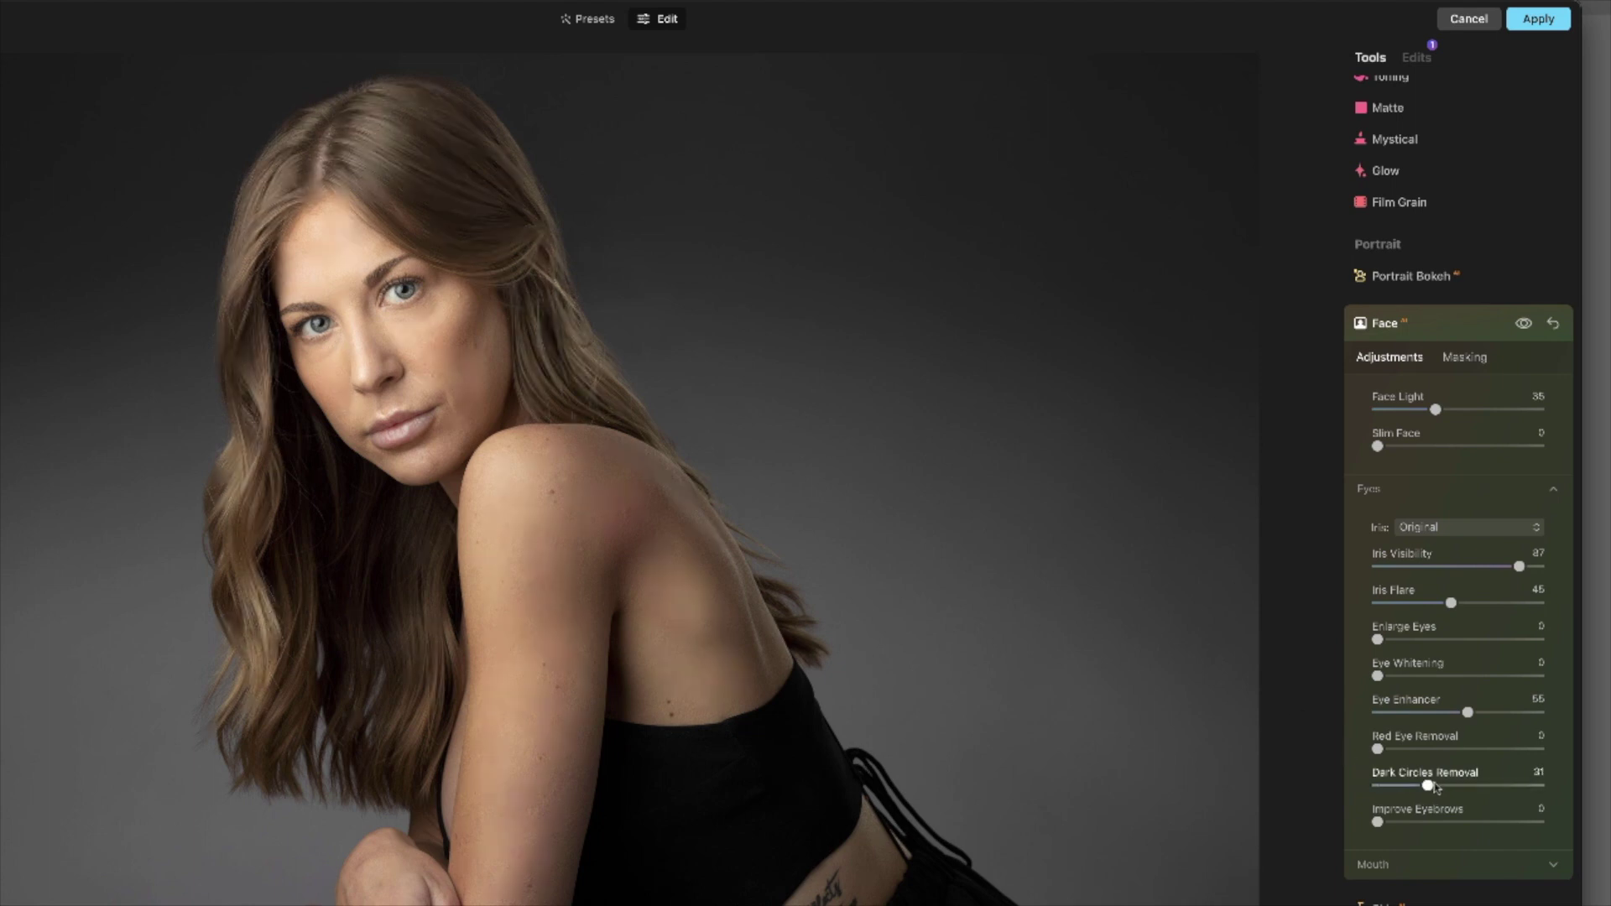
pyautogui.moveTo(1378, 823); pyautogui.dragTo(1475, 827)
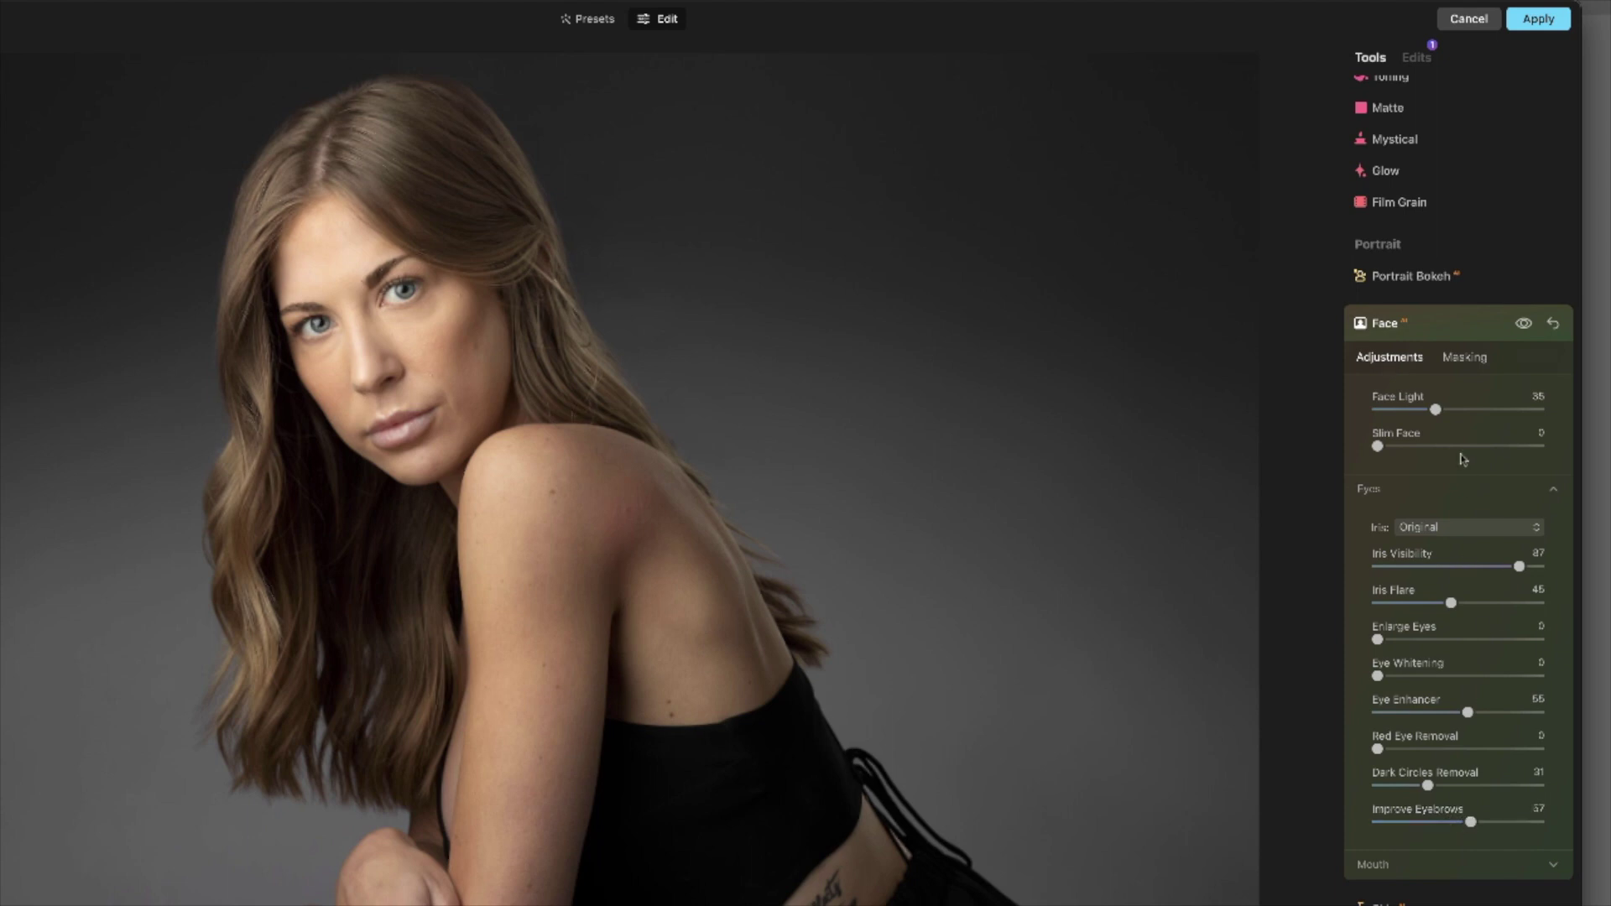
# - Compare the face with and without adjustments, then lower Face Light to 17
pyautogui.click(1524, 329)
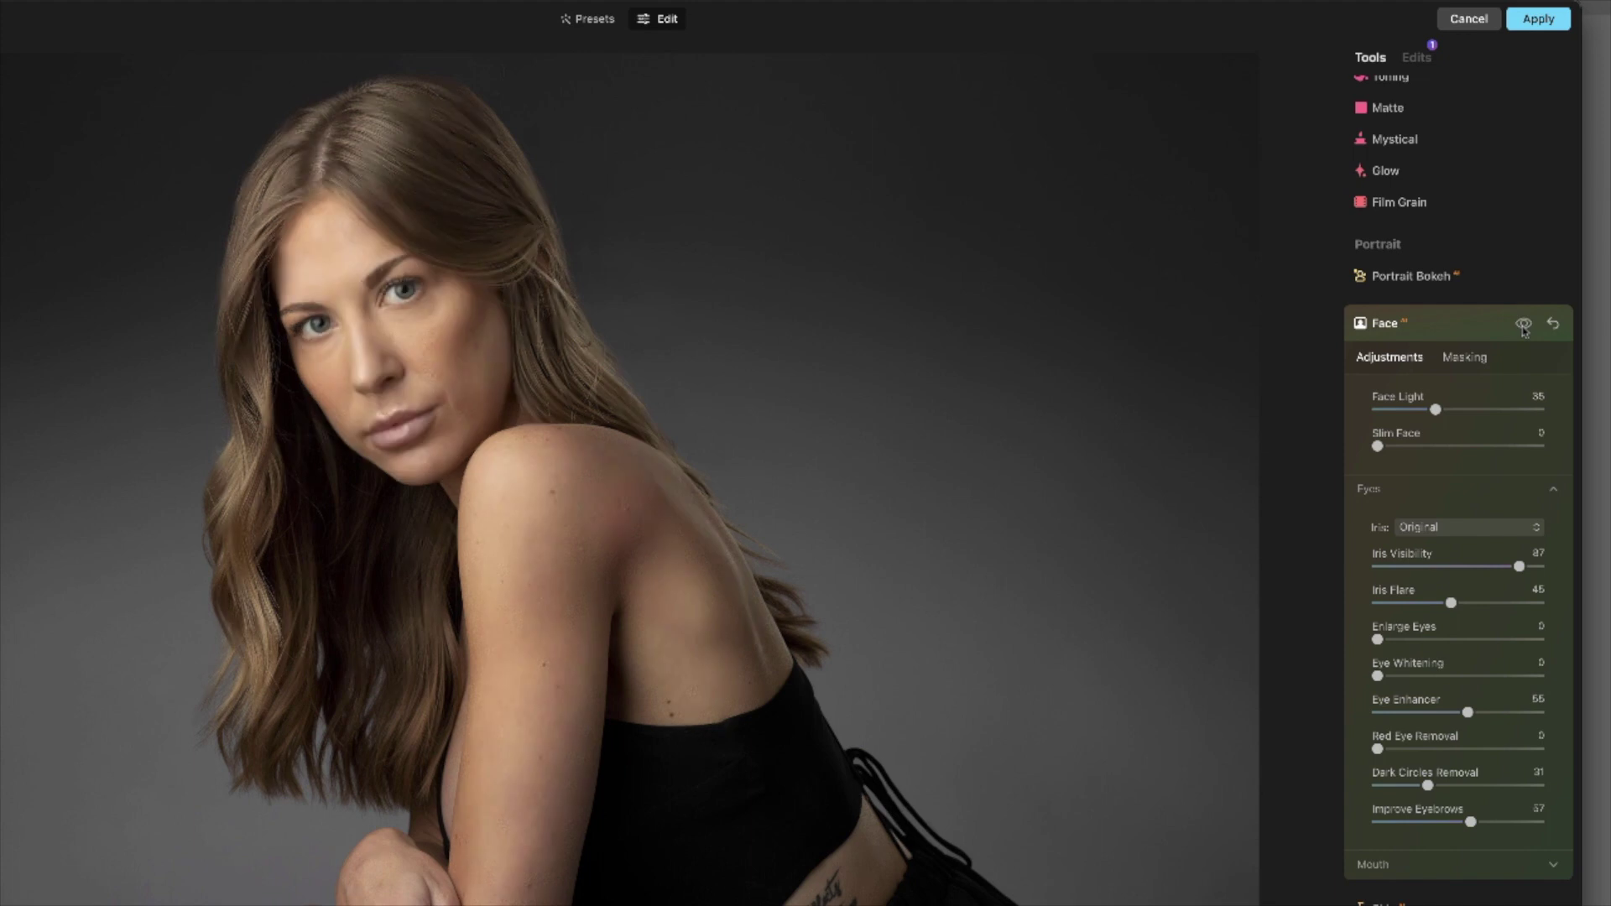
pyautogui.click(1524, 329)
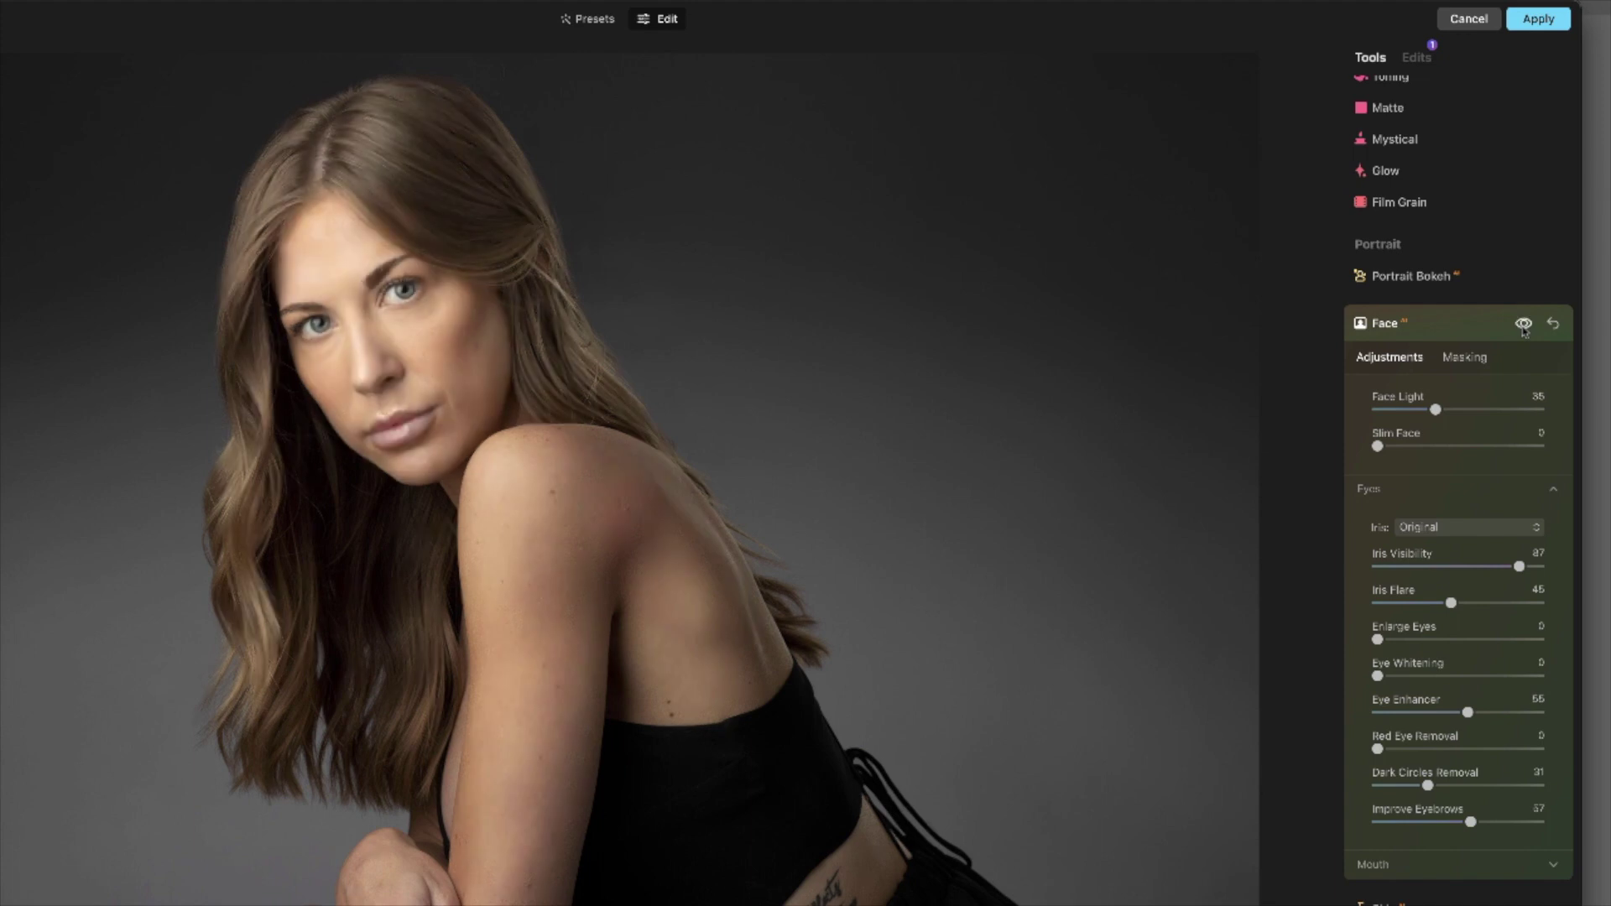
pyautogui.doubleClick(430, 354)
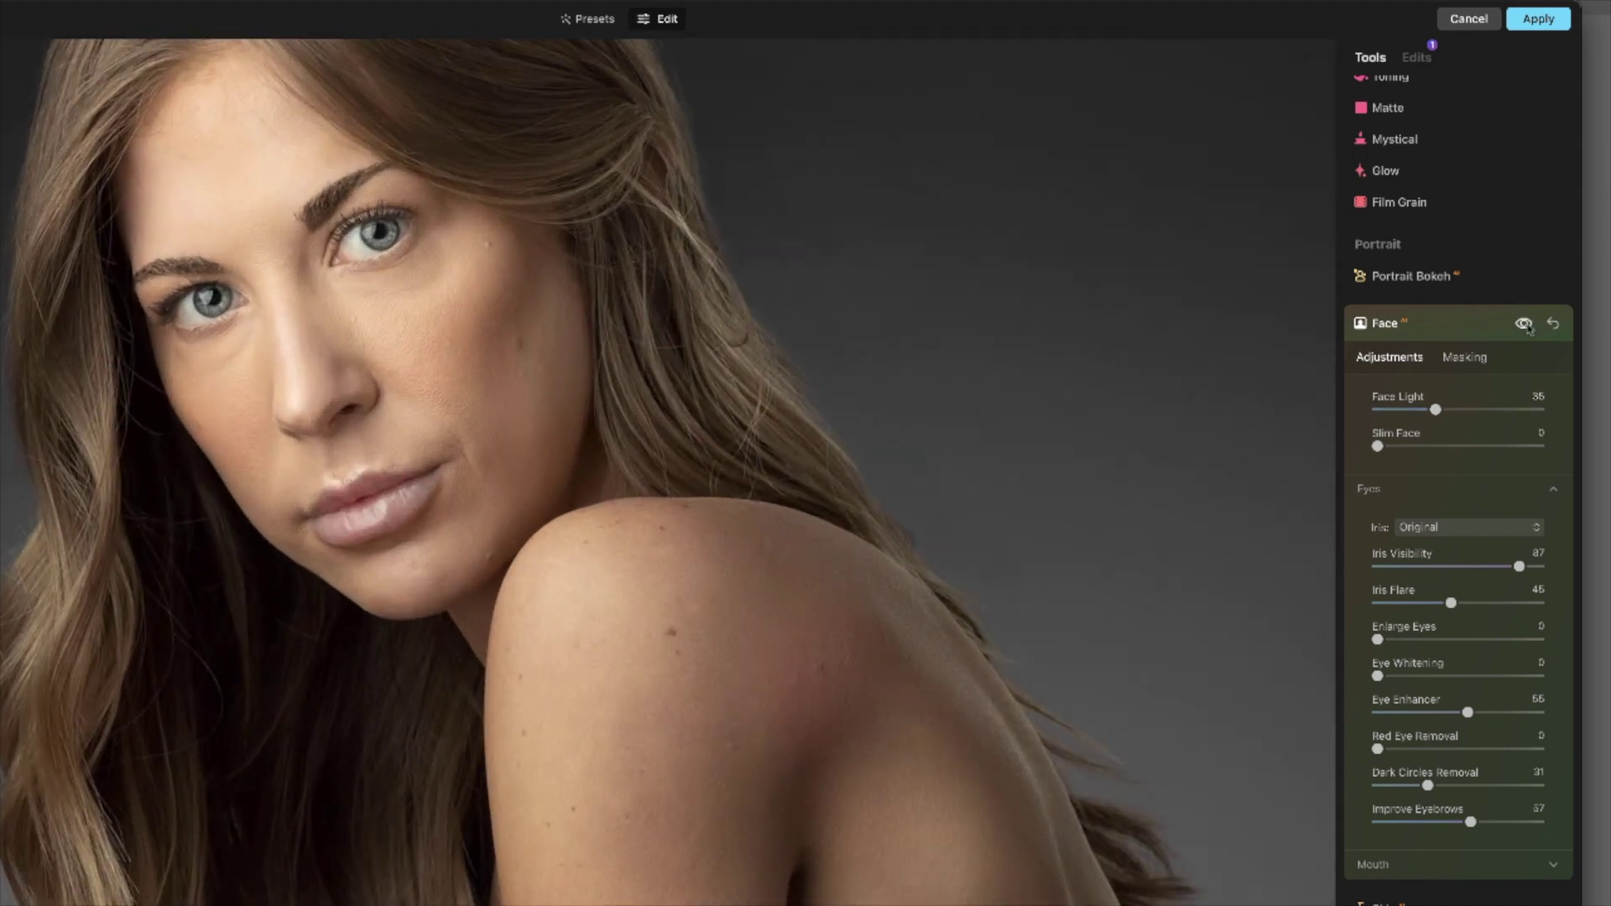
pyautogui.click(1524, 325)
pyautogui.click(1525, 325)
pyautogui.click(1525, 326)
pyautogui.click(1524, 326)
pyautogui.moveTo(1435, 409); pyautogui.dragTo(1408, 413)
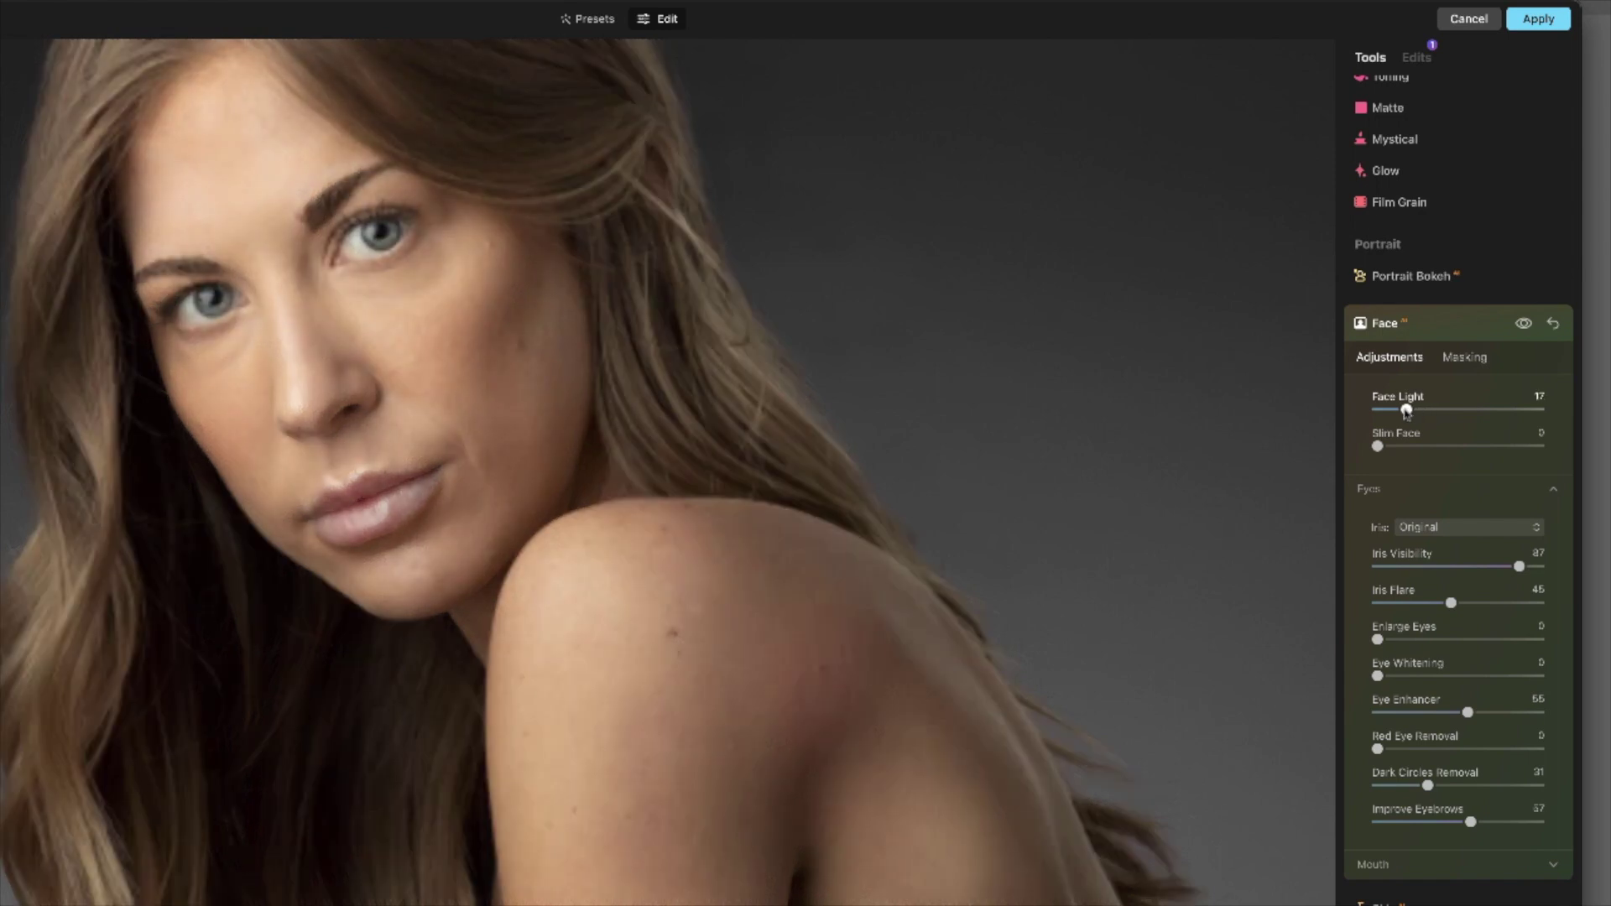
# - Set Lips Saturation to 43 under Mouth and collapse the Face tool
pyautogui.click(1441, 871)
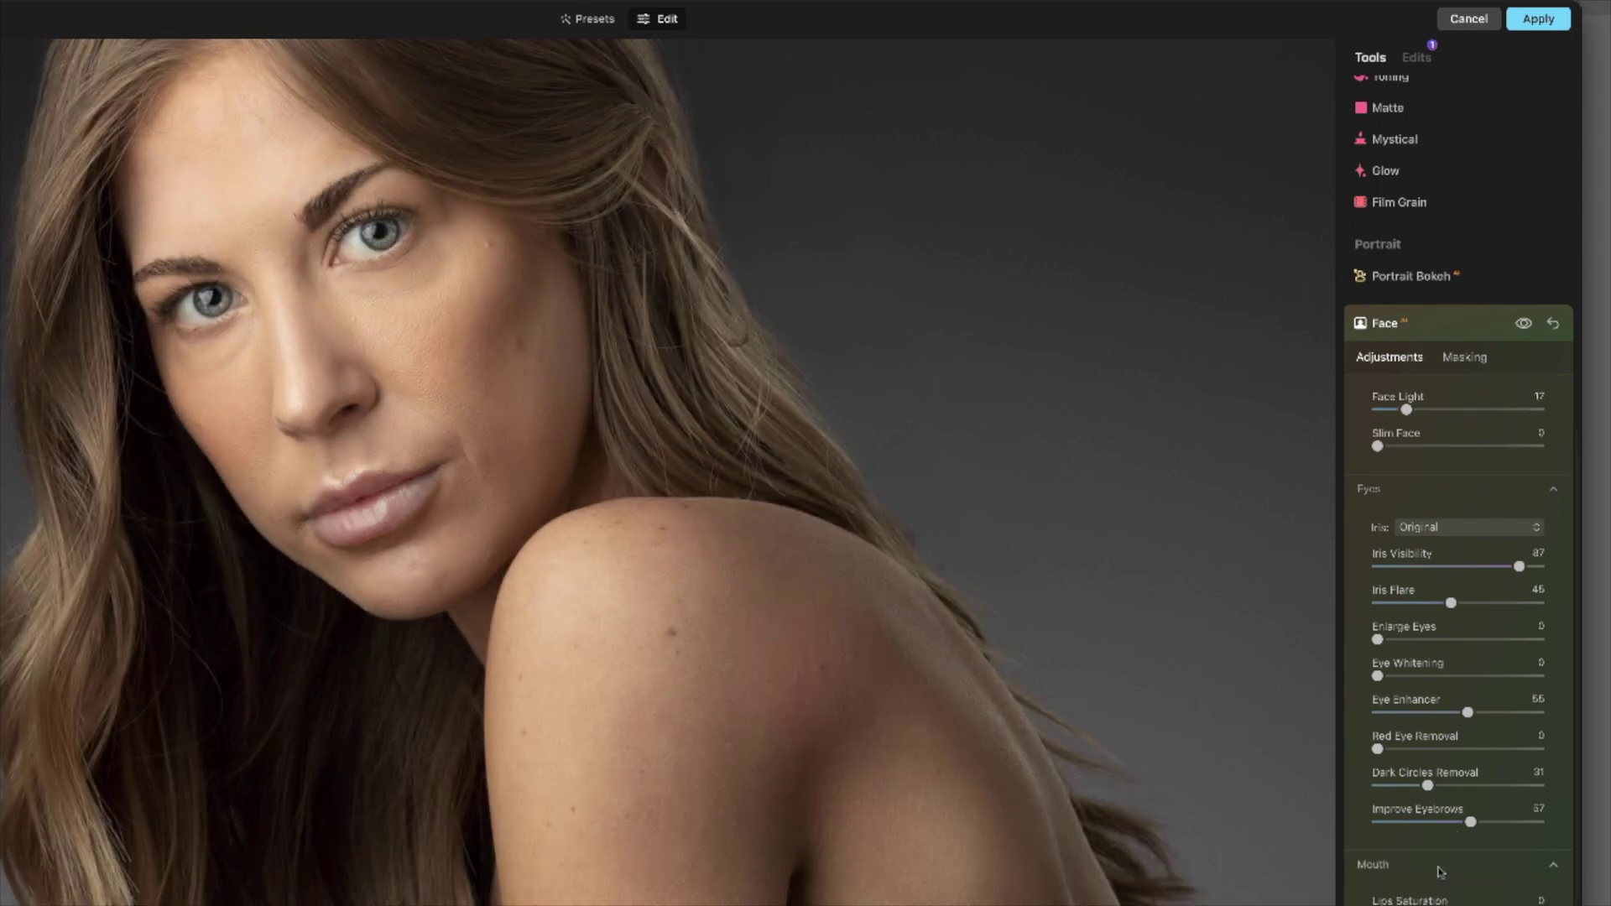
pyautogui.scroll(-5, 1441, 871)
pyautogui.moveTo(1377, 743); pyautogui.dragTo(1464, 745)
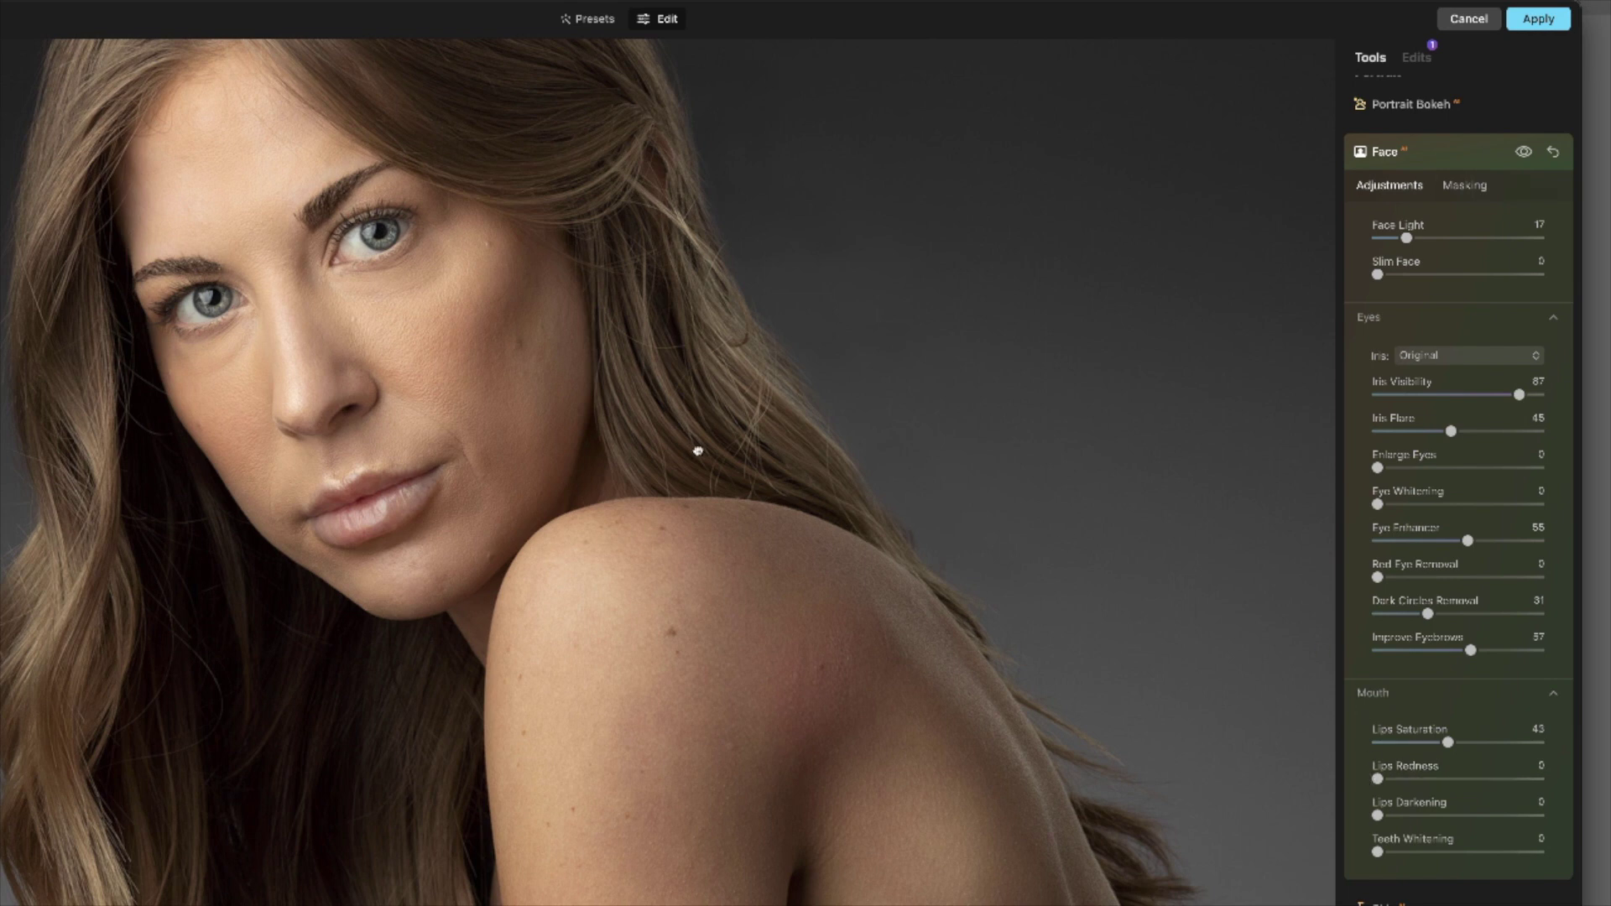
pyautogui.click(698, 450)
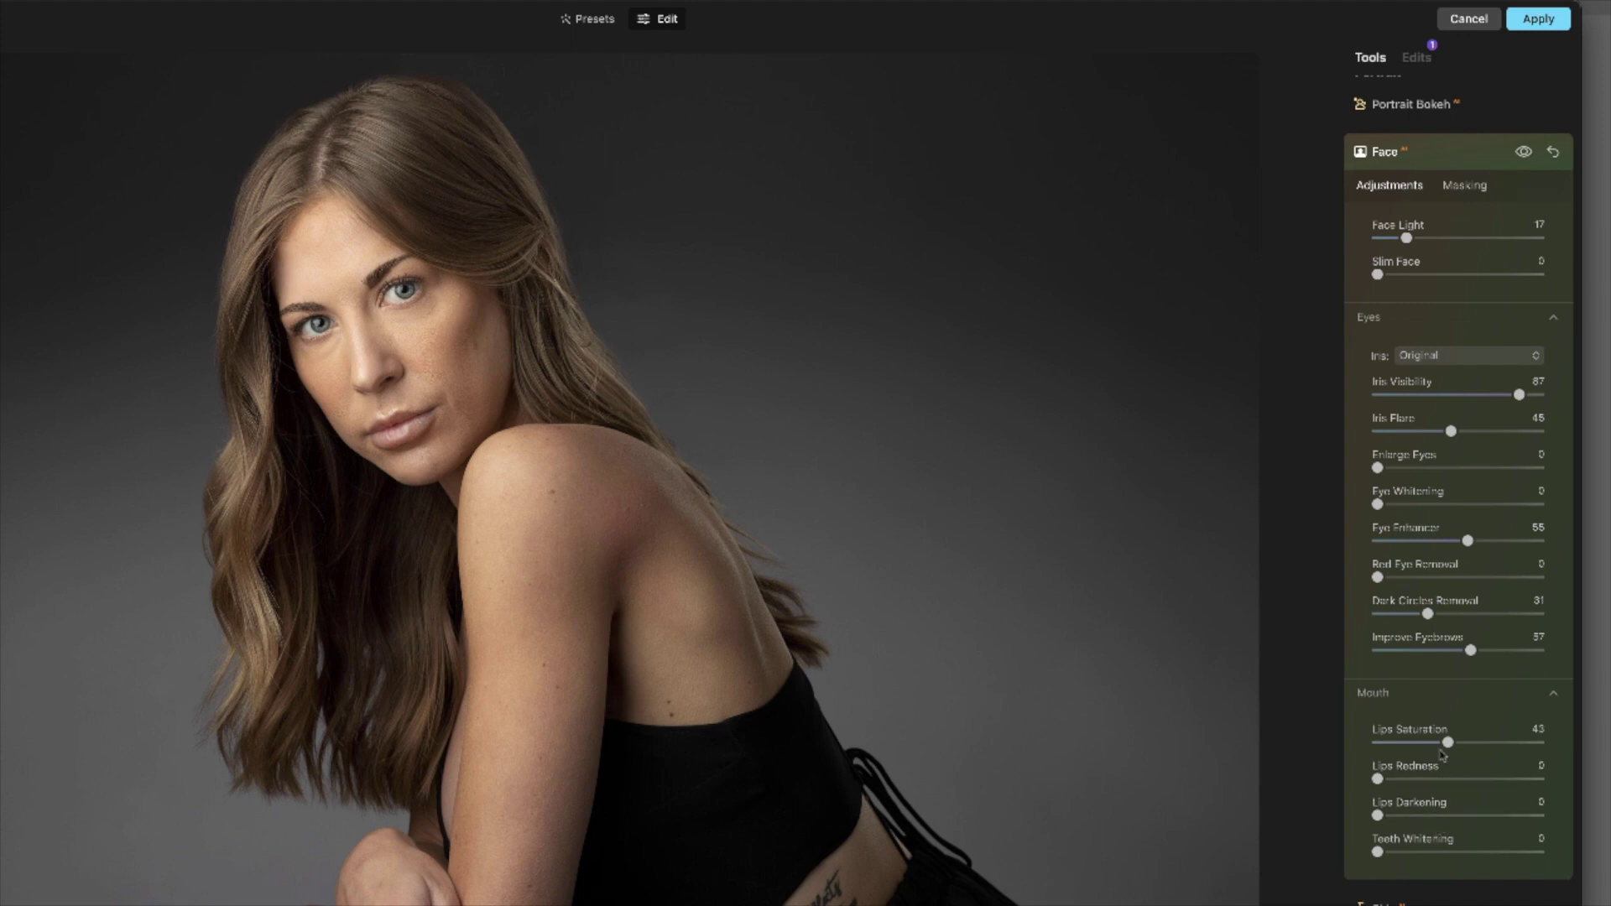
pyautogui.scroll(5, 1441, 755)
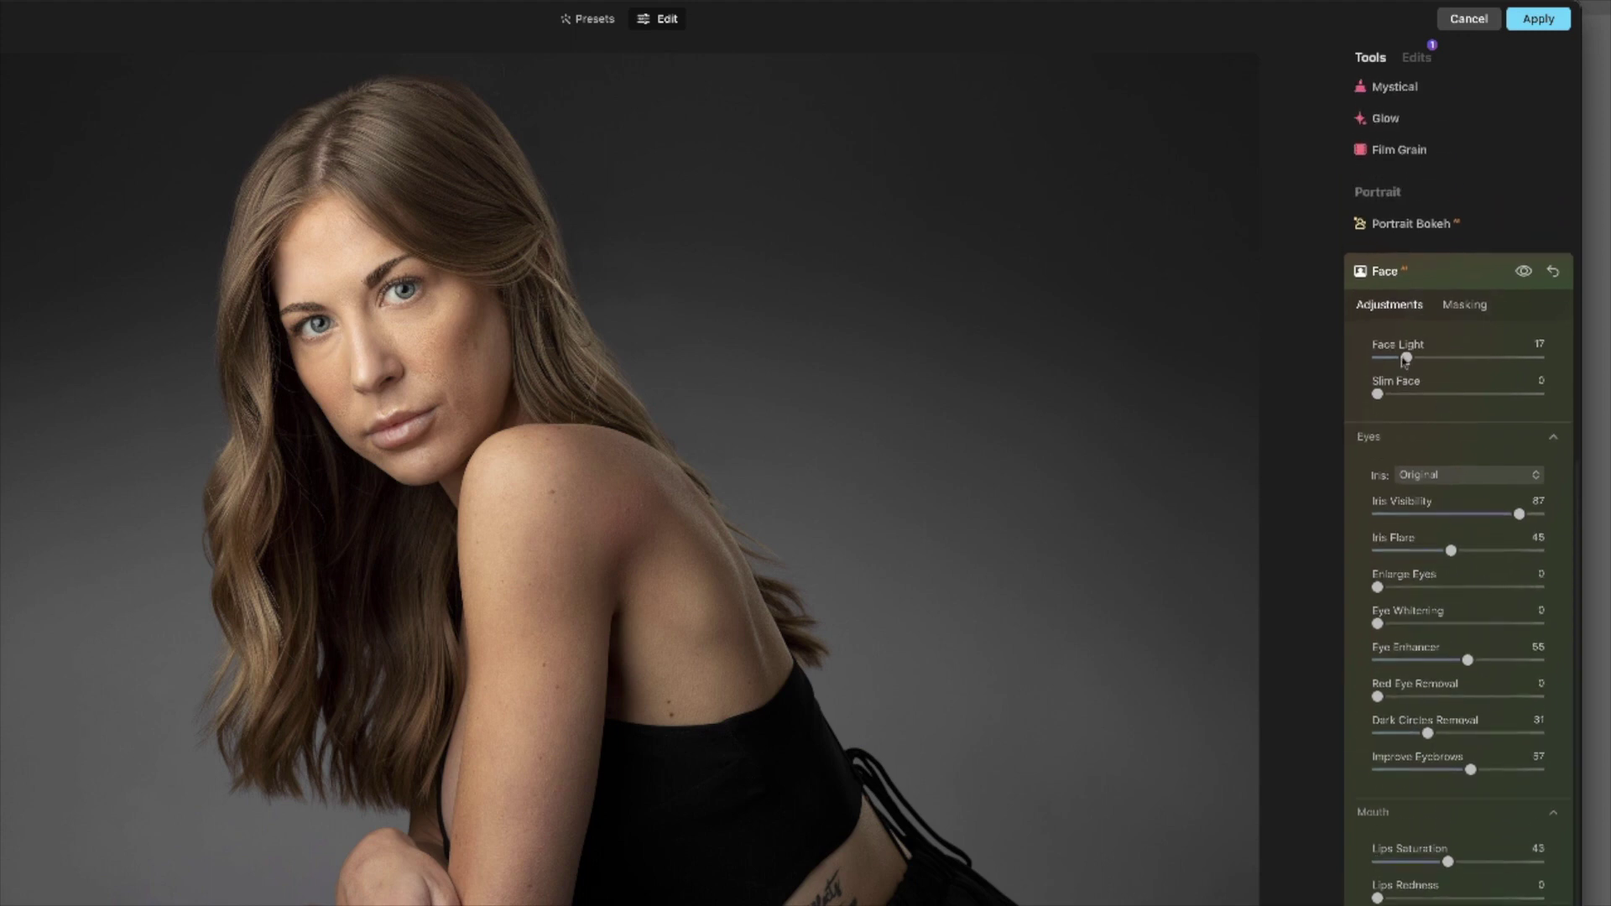
pyautogui.click(1376, 277)
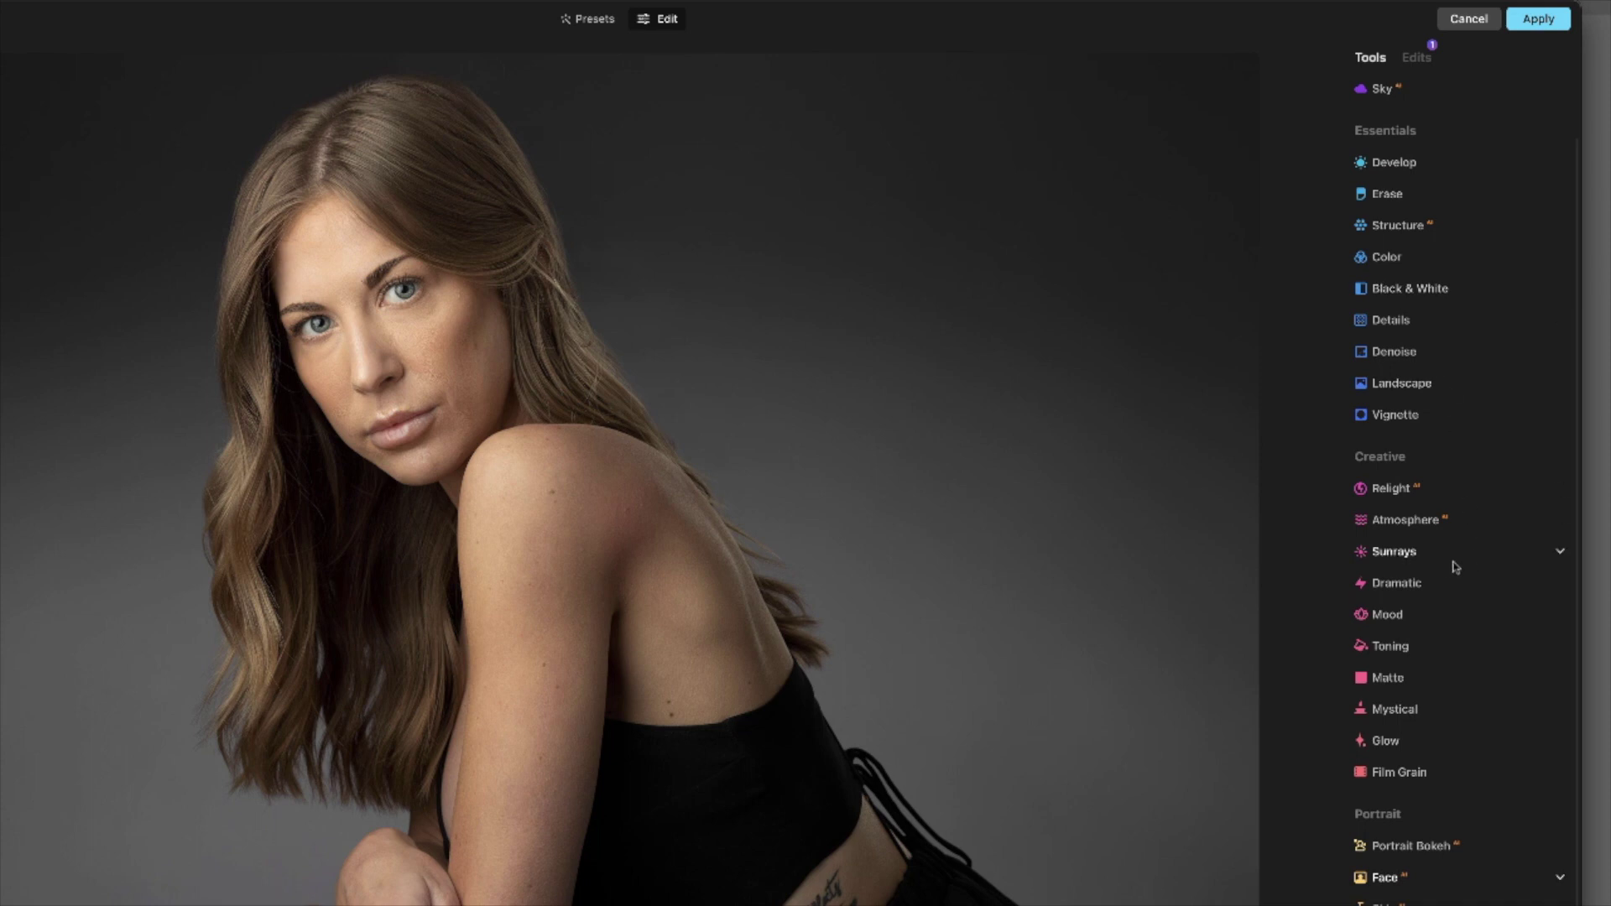
# - Smooth the skin with Amount 35, Shine Removal 30 and Skin Defects Removal enabled
pyautogui.scroll(-1, 1424, 888)
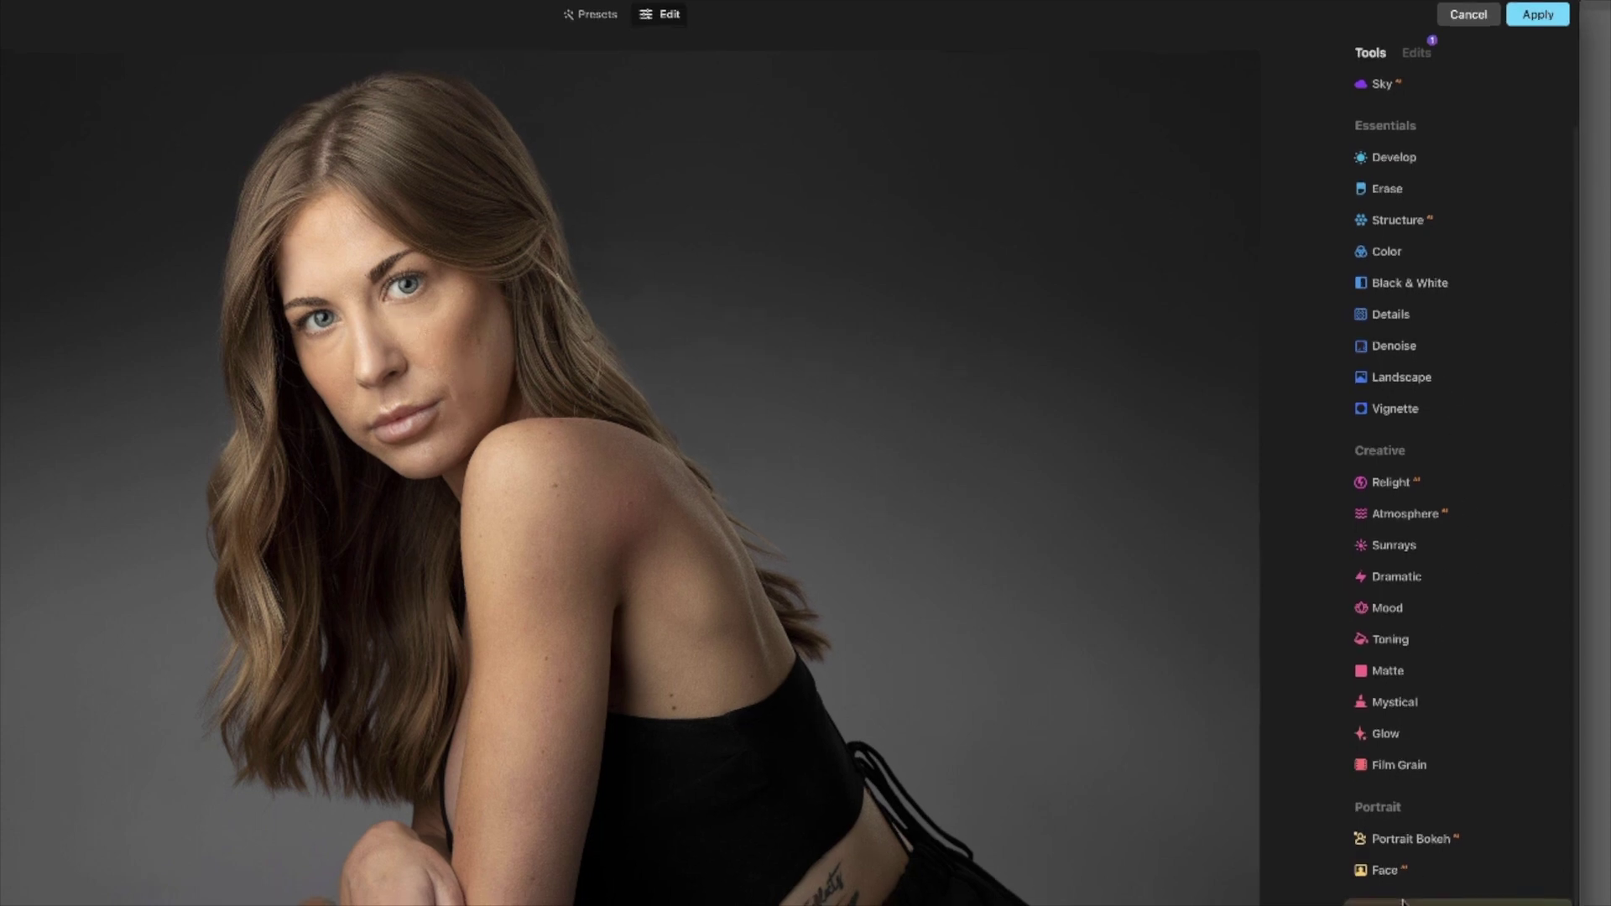
pyautogui.click(1423, 896)
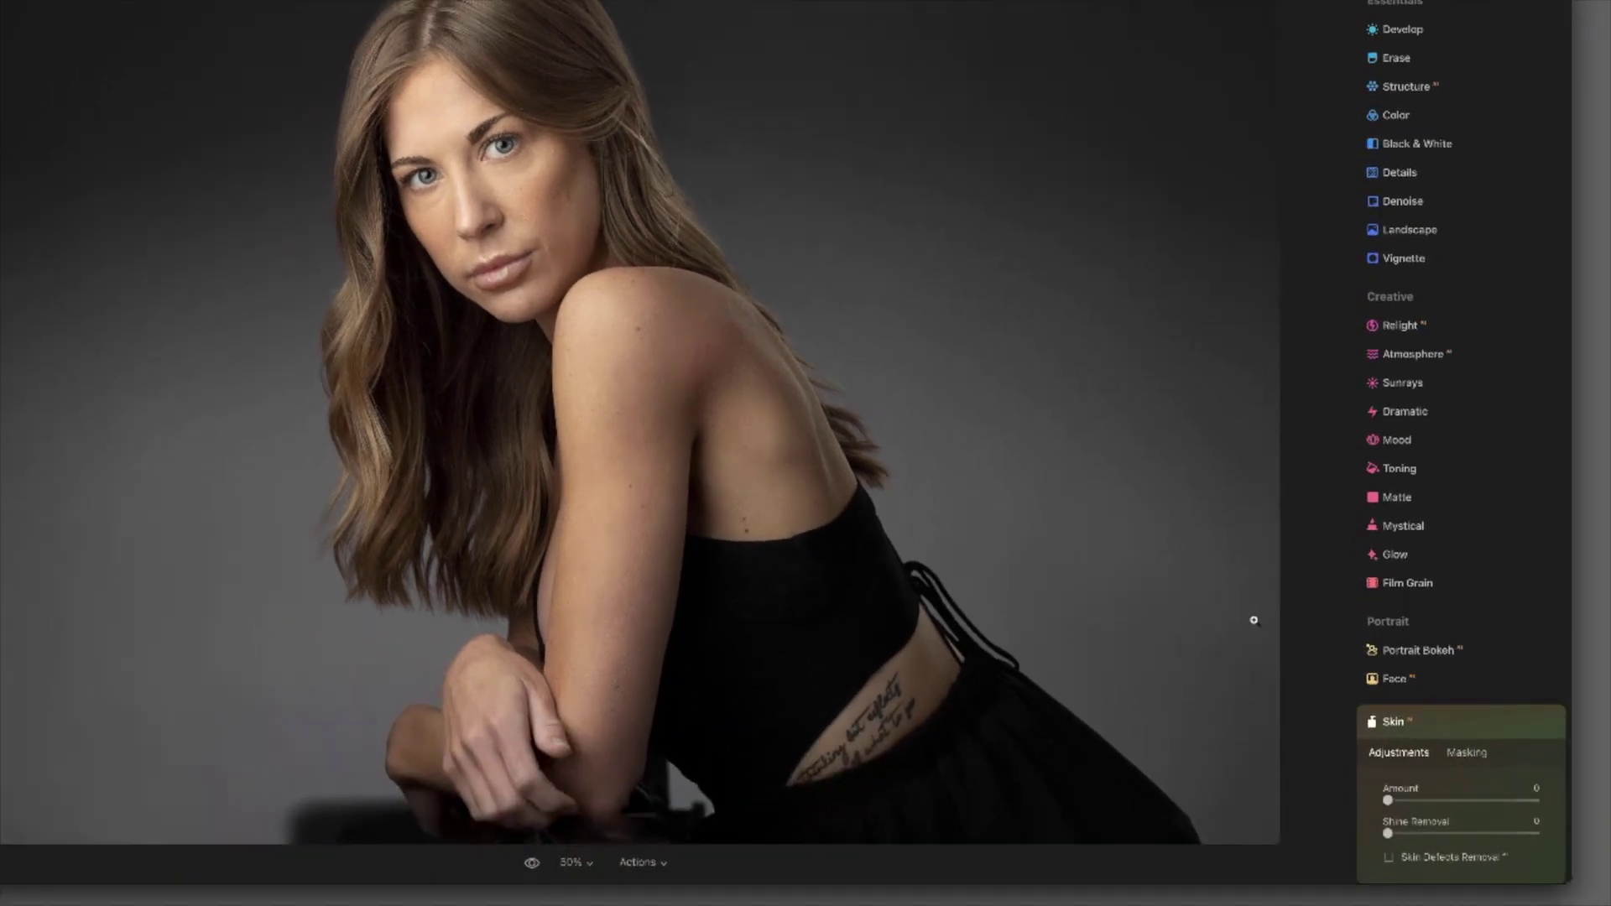
pyautogui.scroll(-3, 1393, 671)
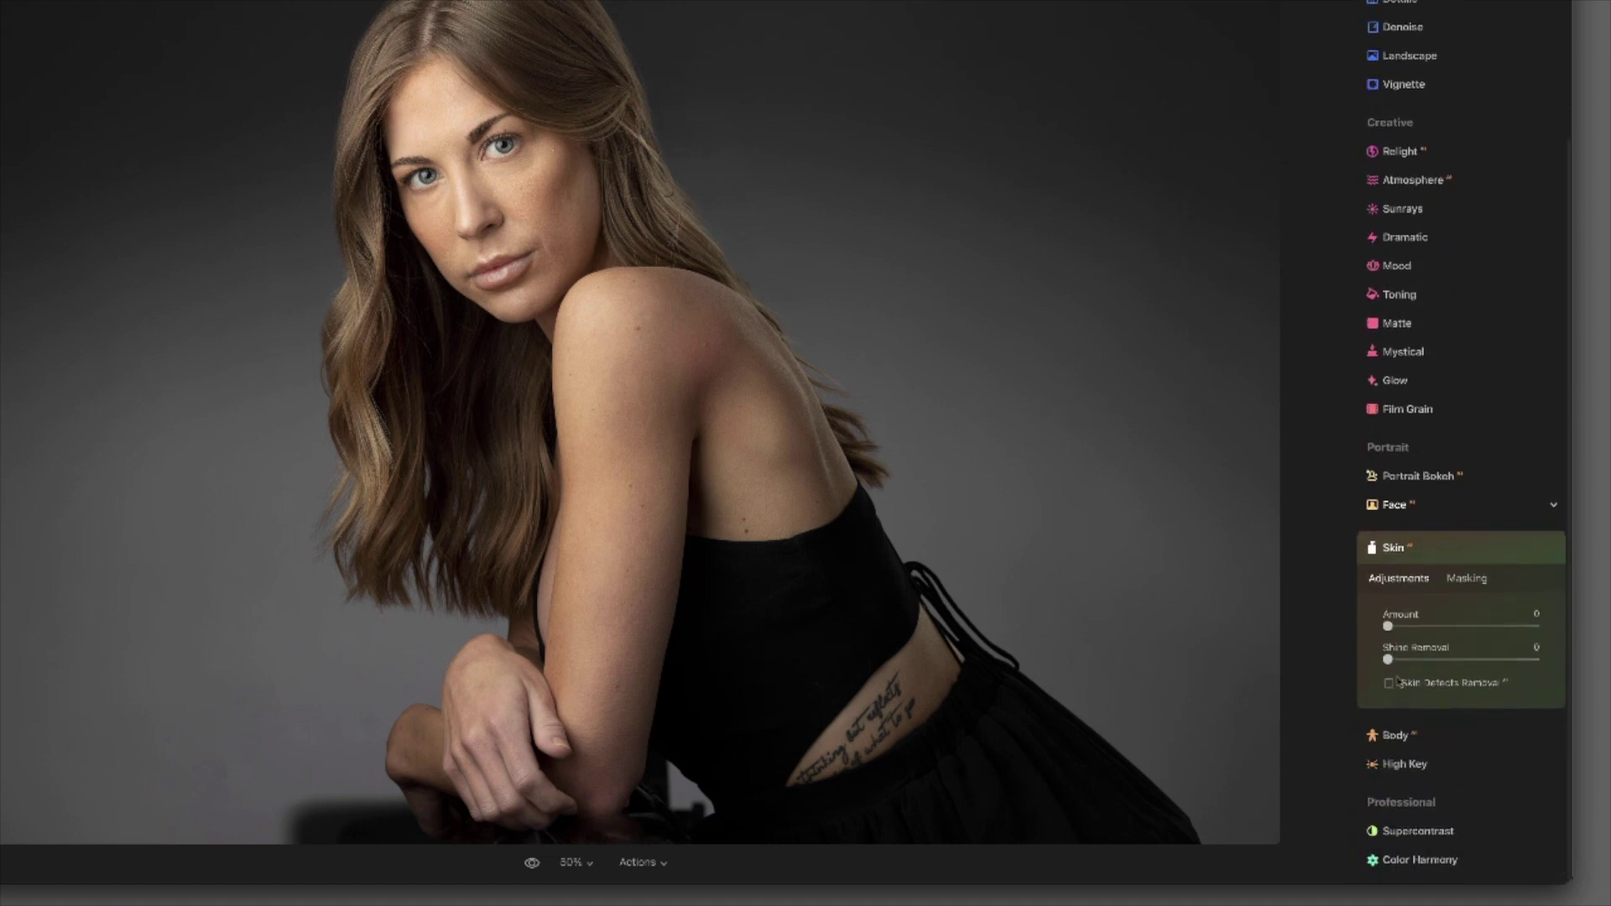
pyautogui.moveTo(1396, 631); pyautogui.dragTo(1436, 631)
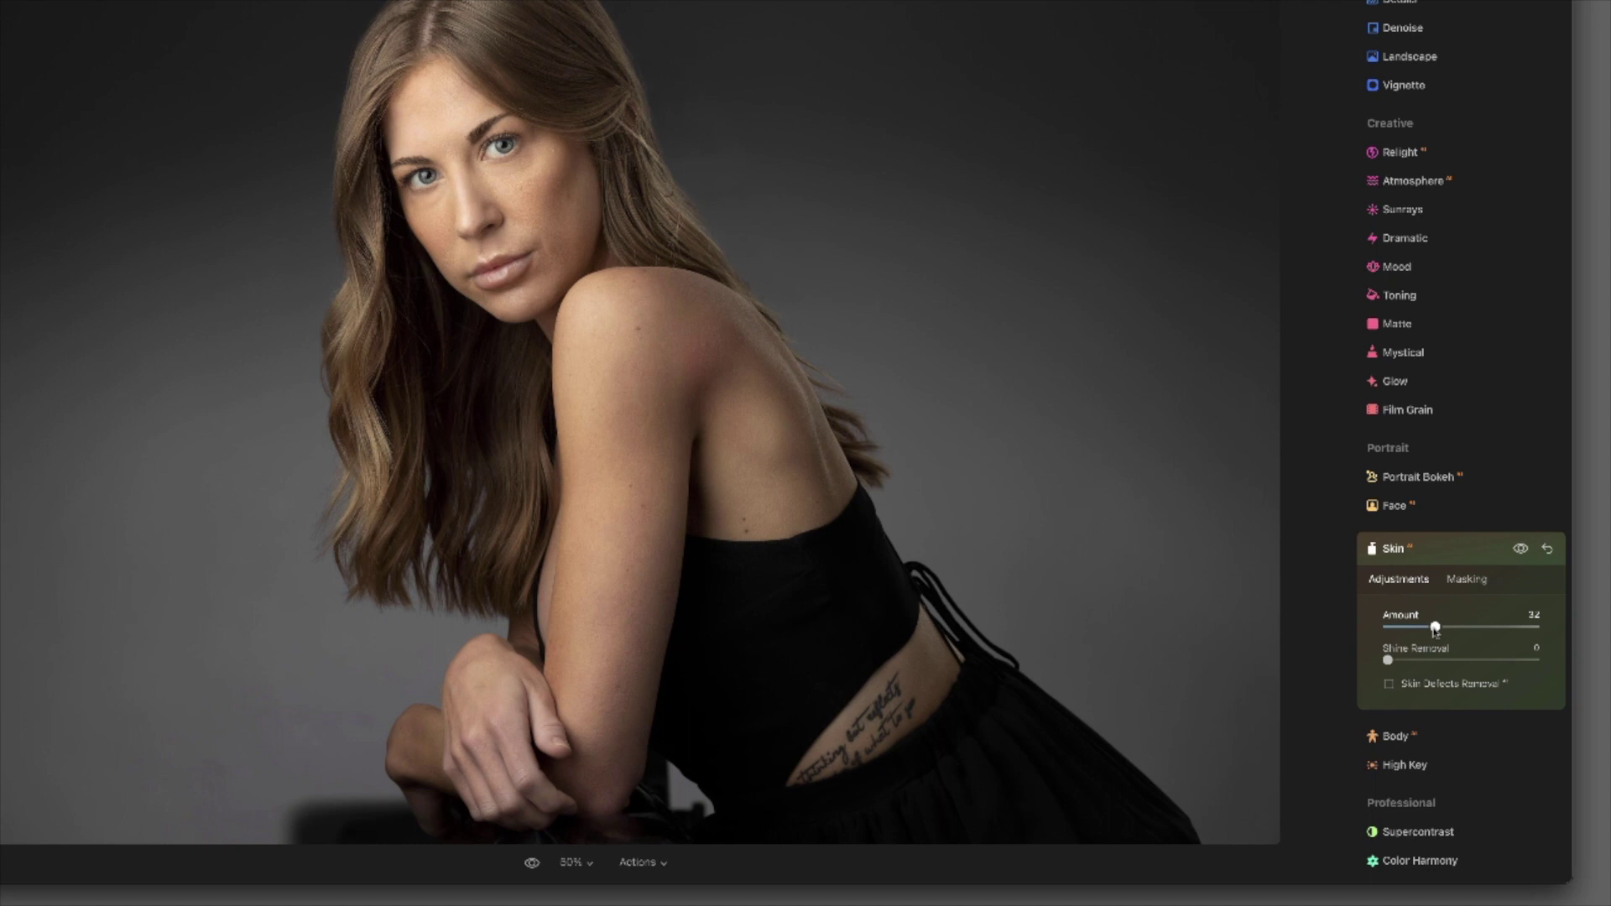
pyautogui.moveTo(1435, 632)
pyautogui.mouseDown()
pyautogui.moveTo(1405, 662)
pyautogui.moveTo(1433, 662)
pyautogui.mouseUp()
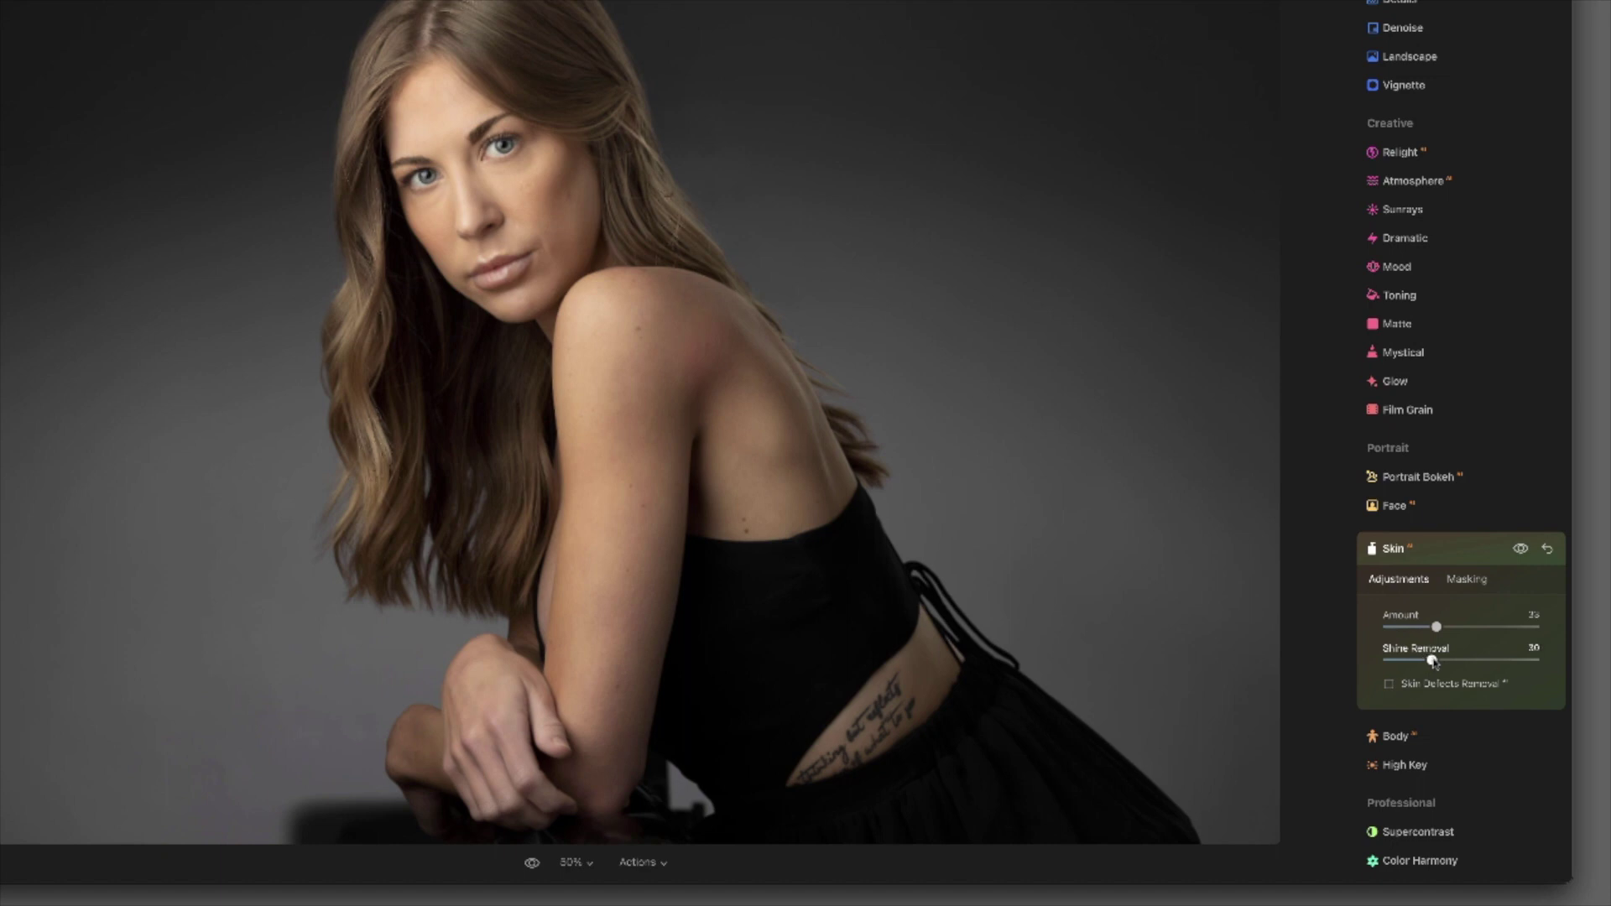
pyautogui.click(1389, 685)
# - Collapse Skin and add the first My Images texture as a new layer
pyautogui.click(1377, 549)
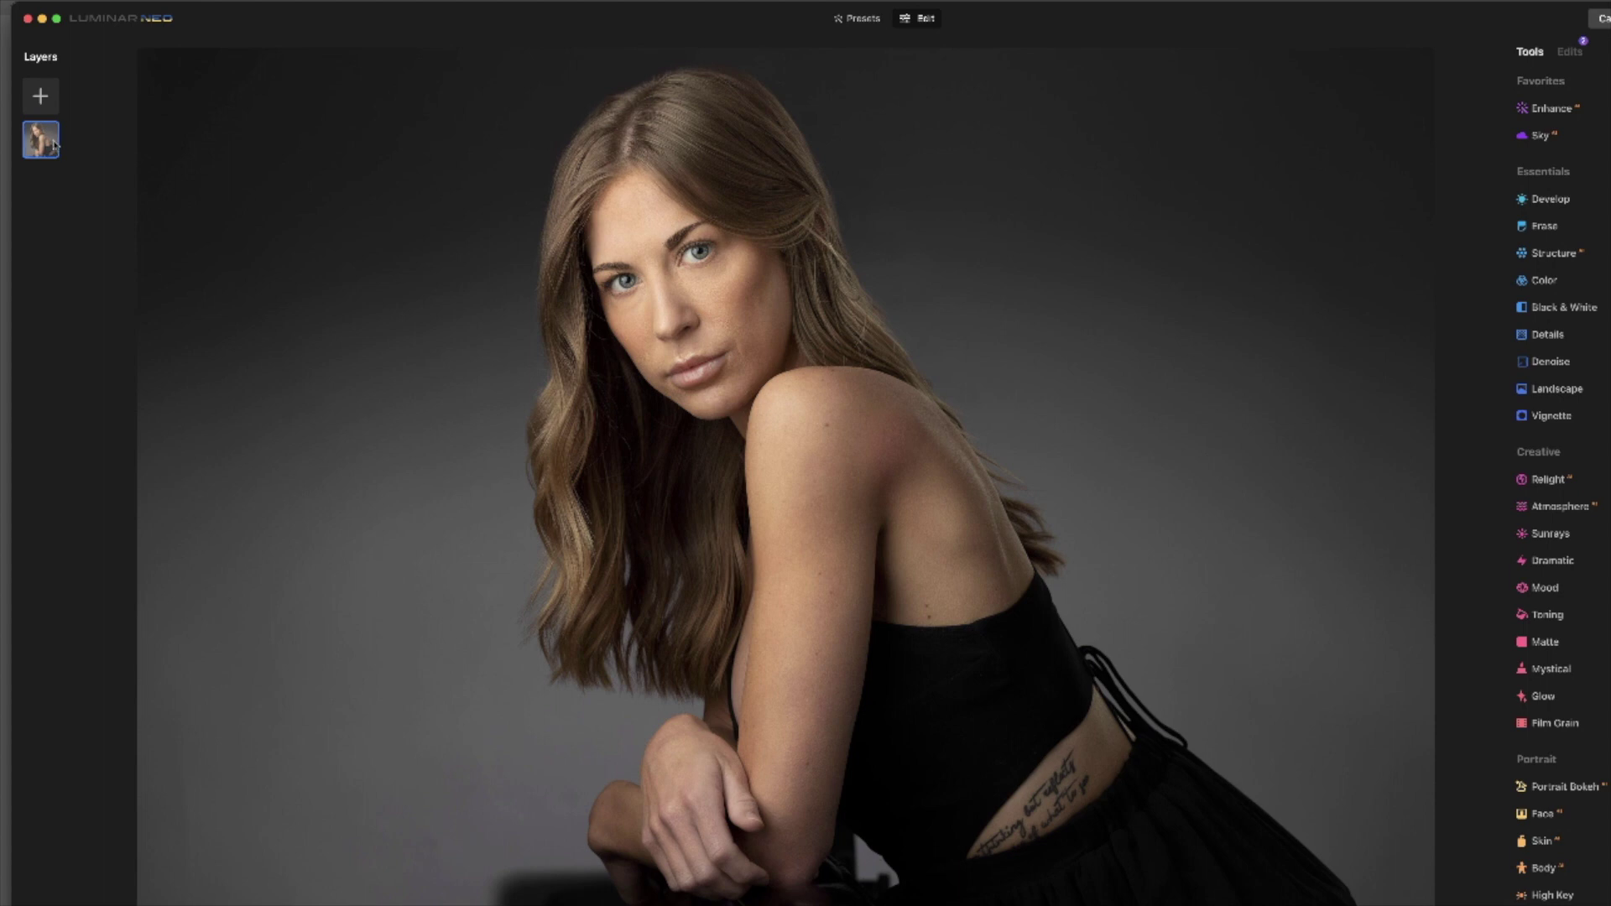
pyautogui.click(41, 97)
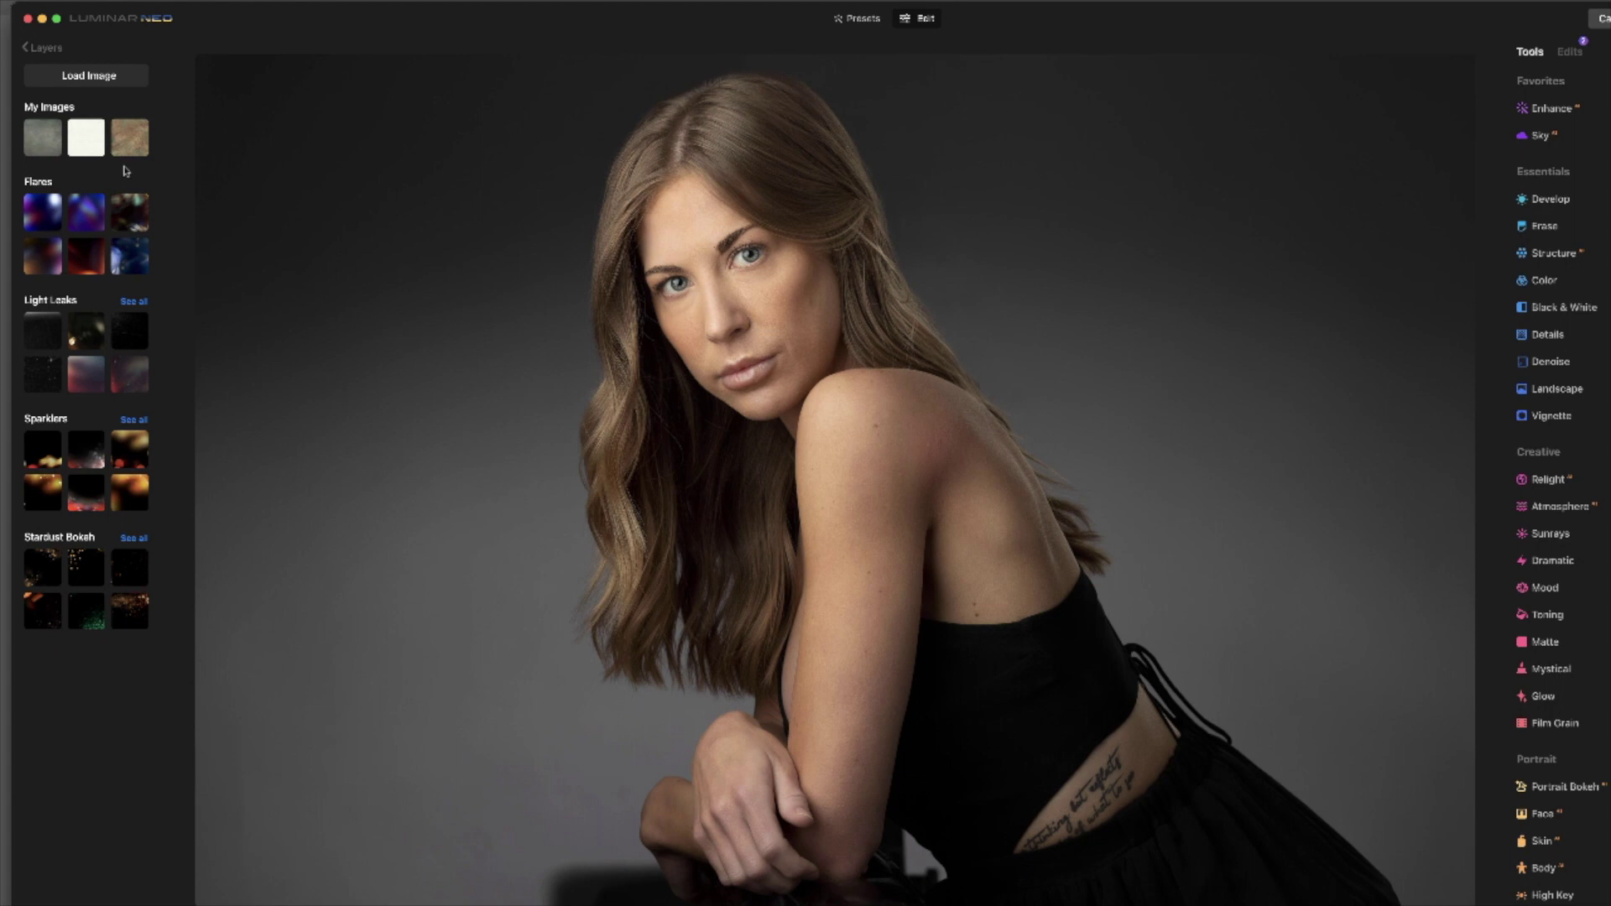
pyautogui.click(42, 141)
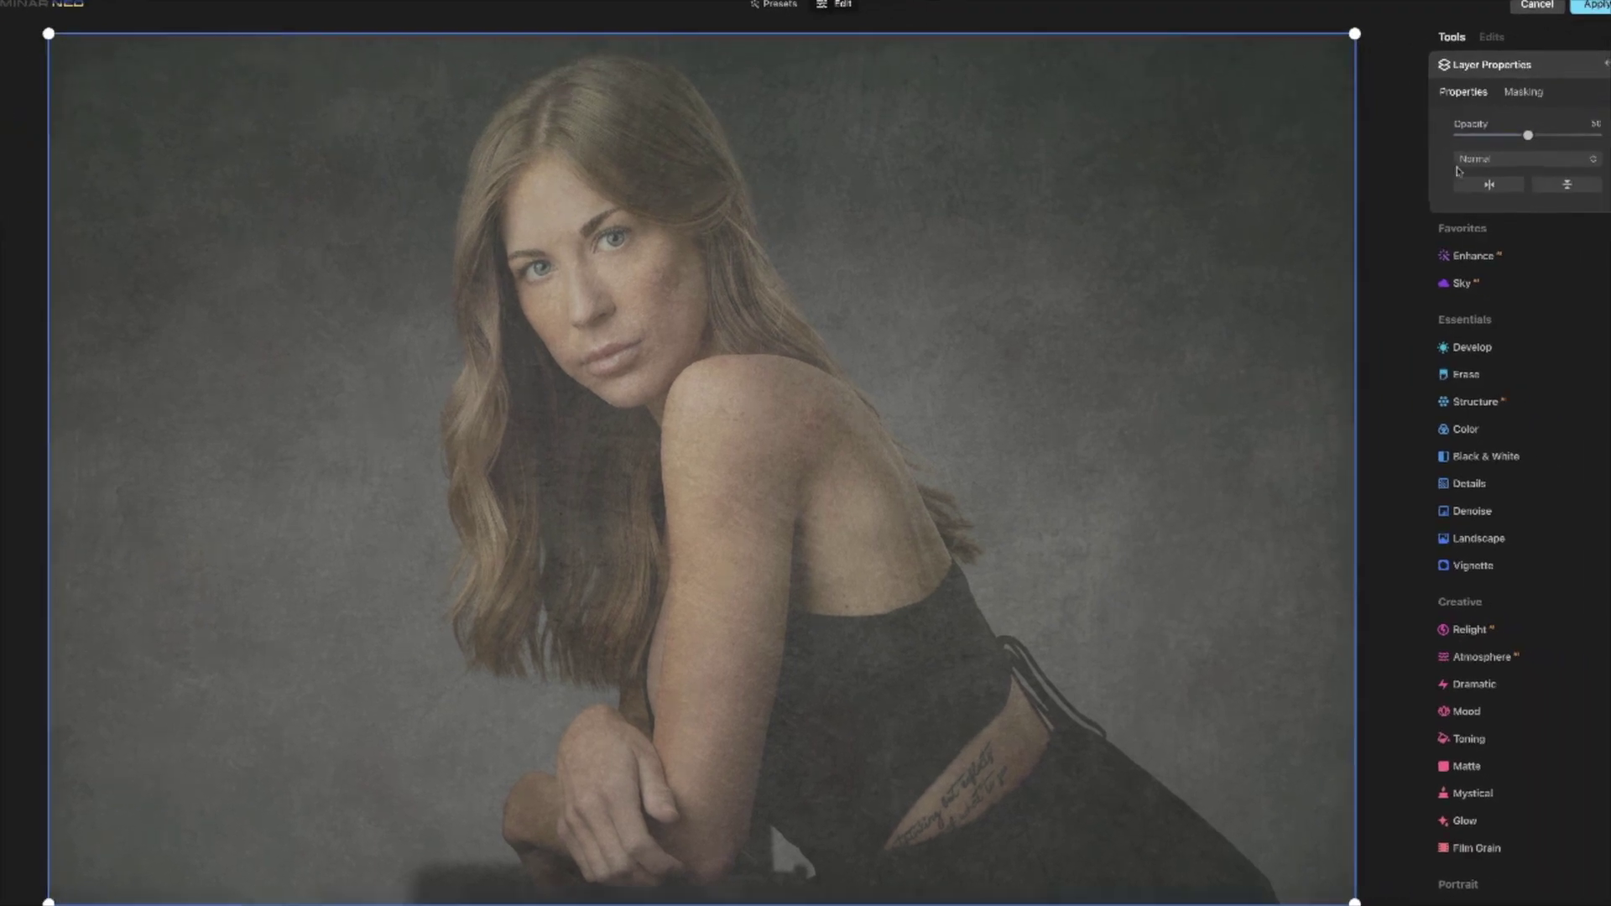
# - Try Soft Light, then blend the texture layer in Overlay at 72% opacity
pyautogui.click(1566, 174)
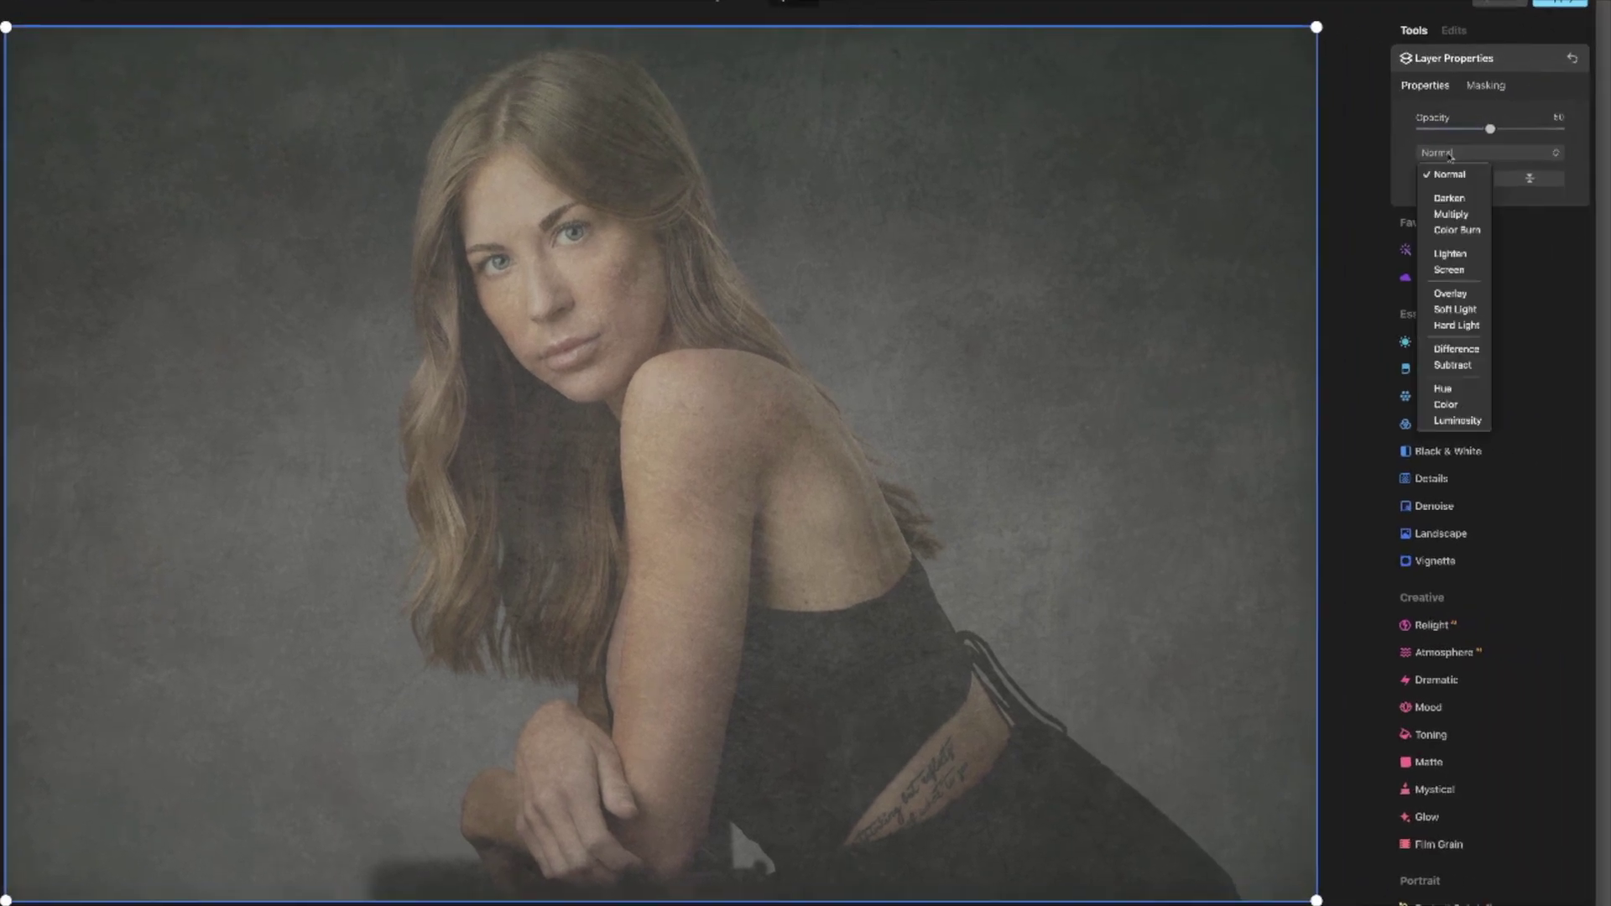
pyautogui.click(1454, 293)
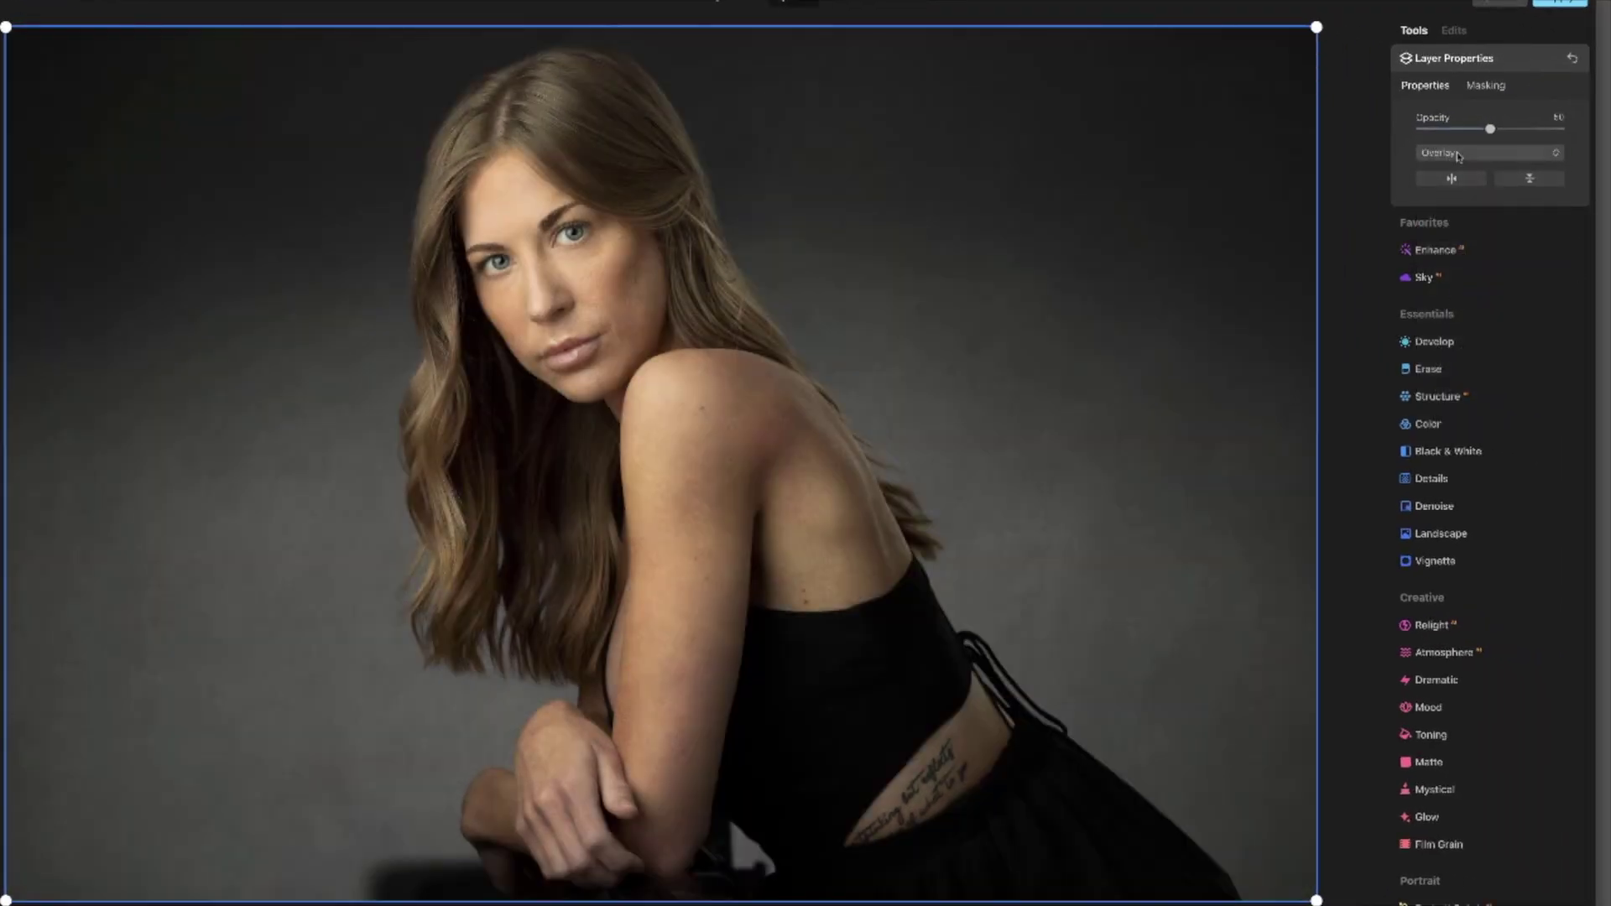
pyautogui.click(1458, 155)
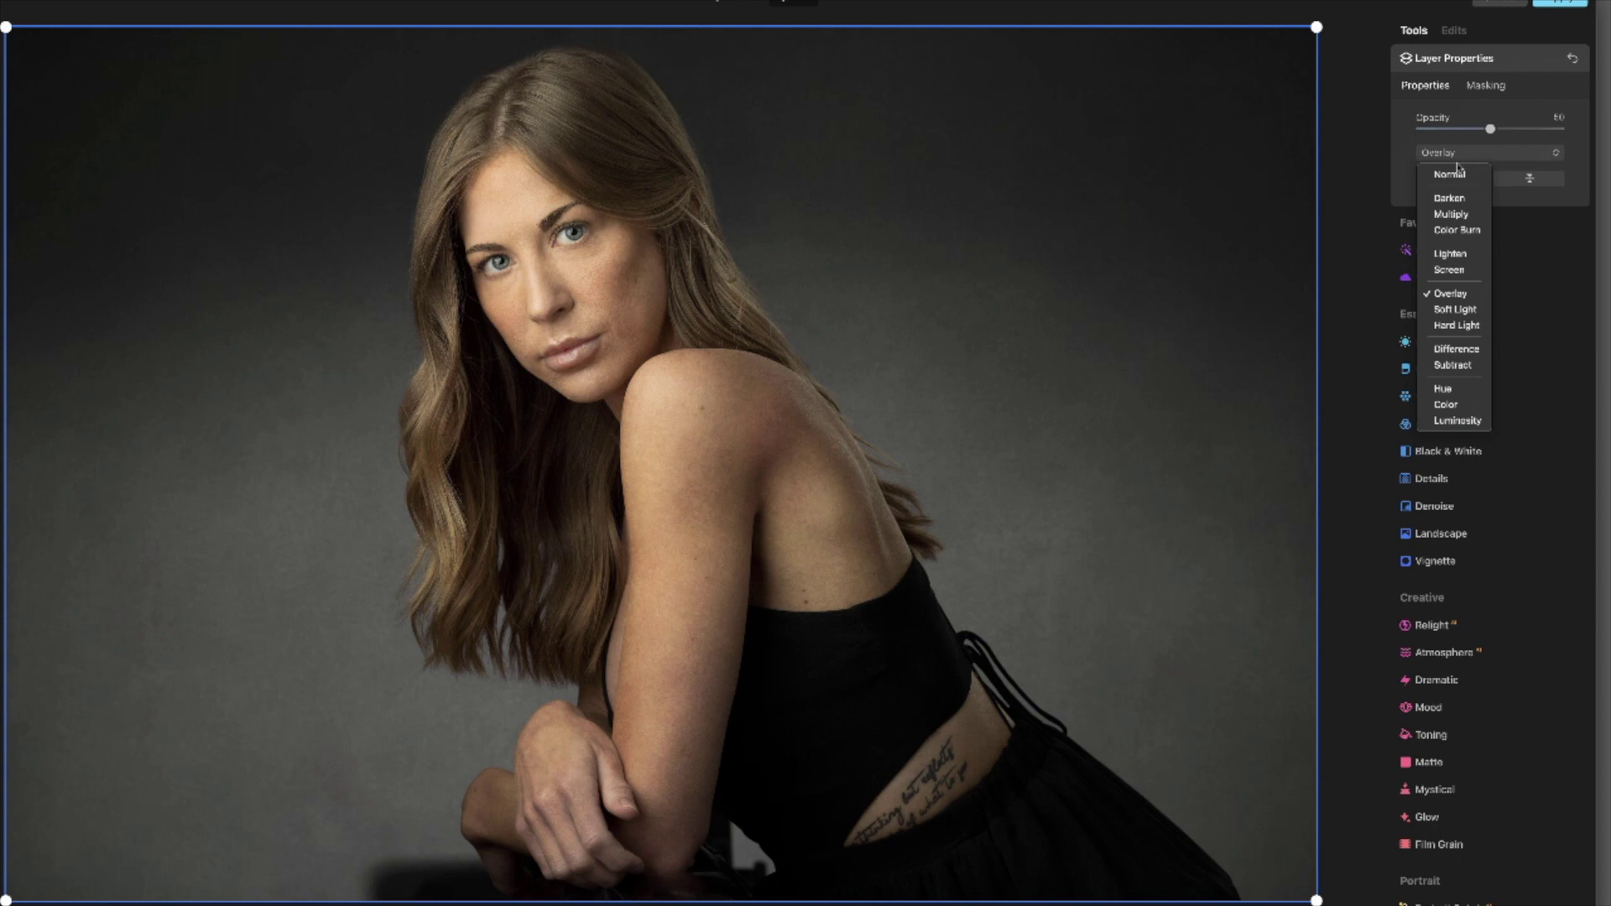
pyautogui.click(1459, 310)
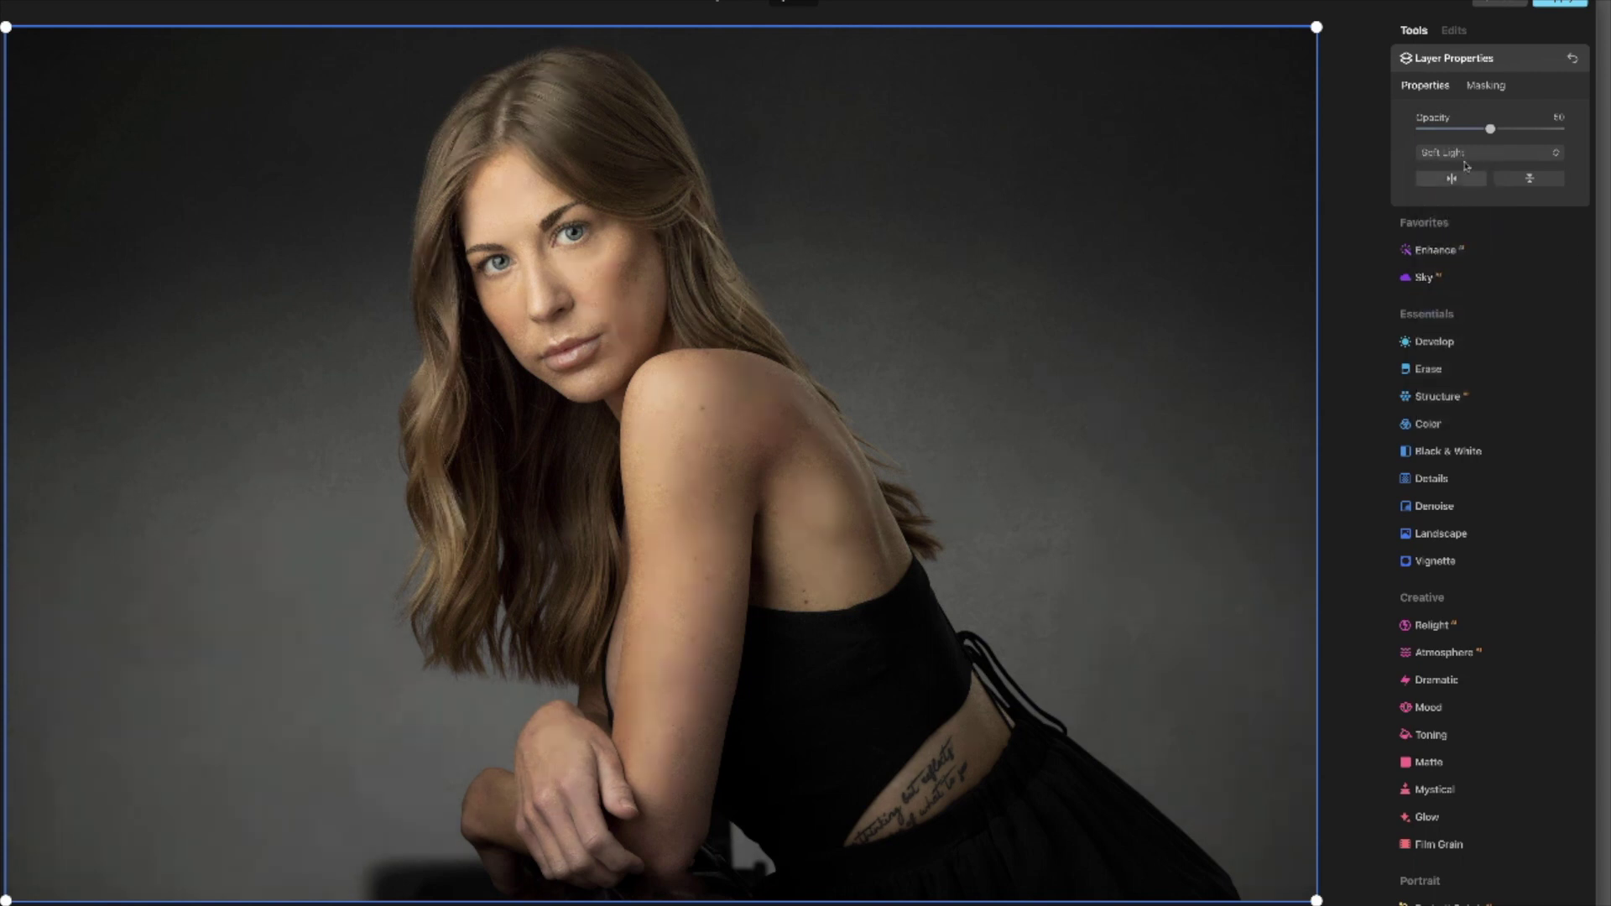
pyautogui.click(1467, 154)
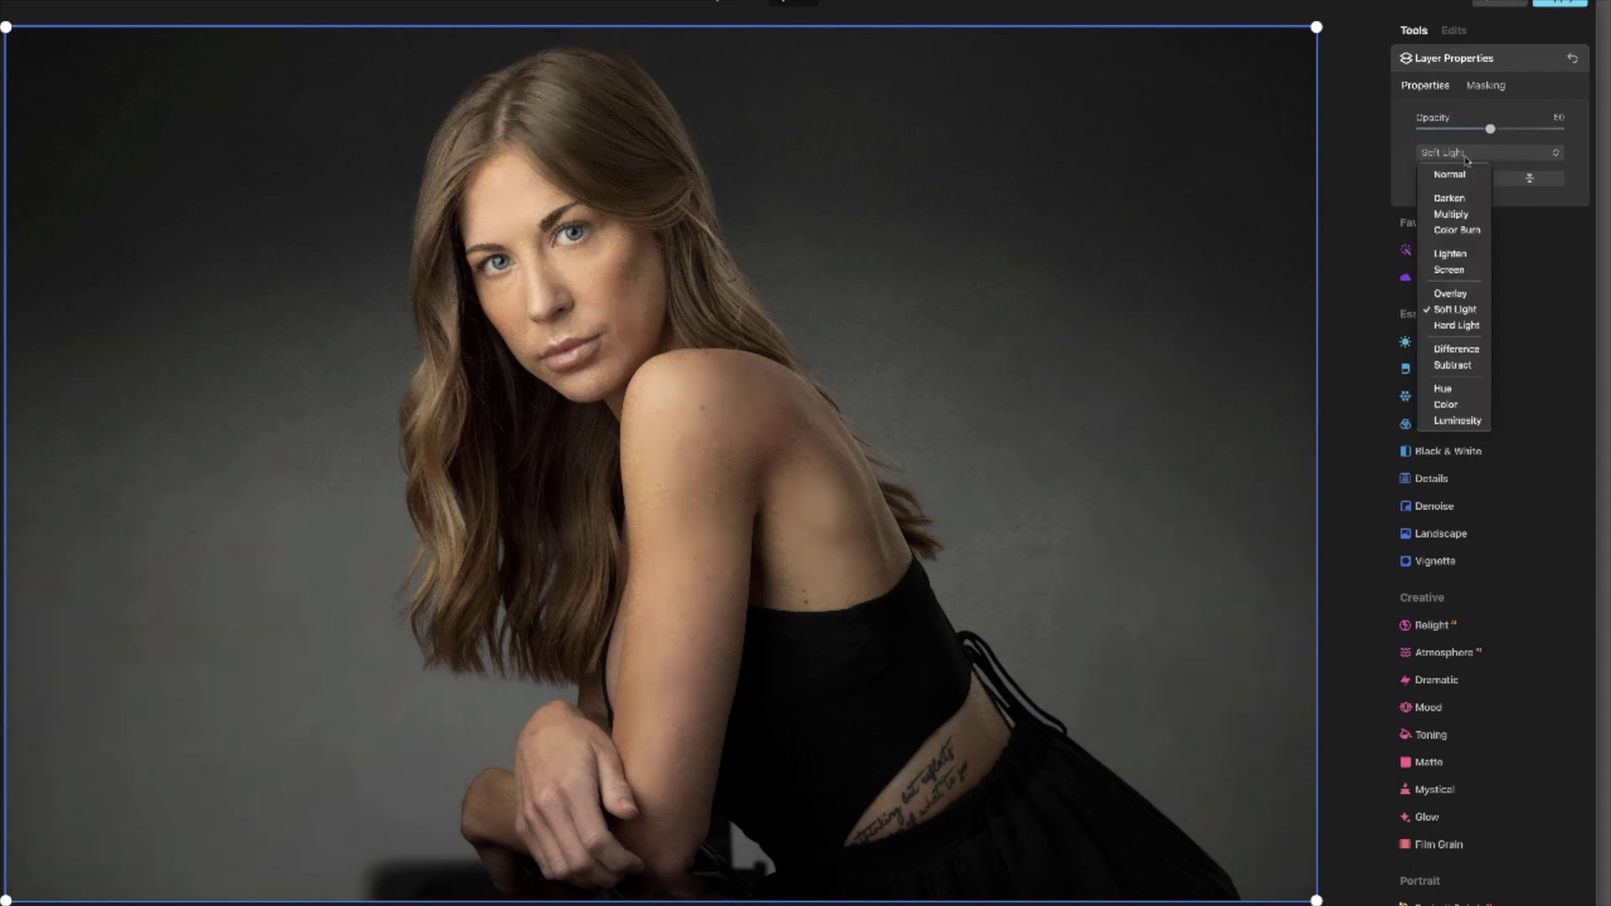
pyautogui.click(1461, 293)
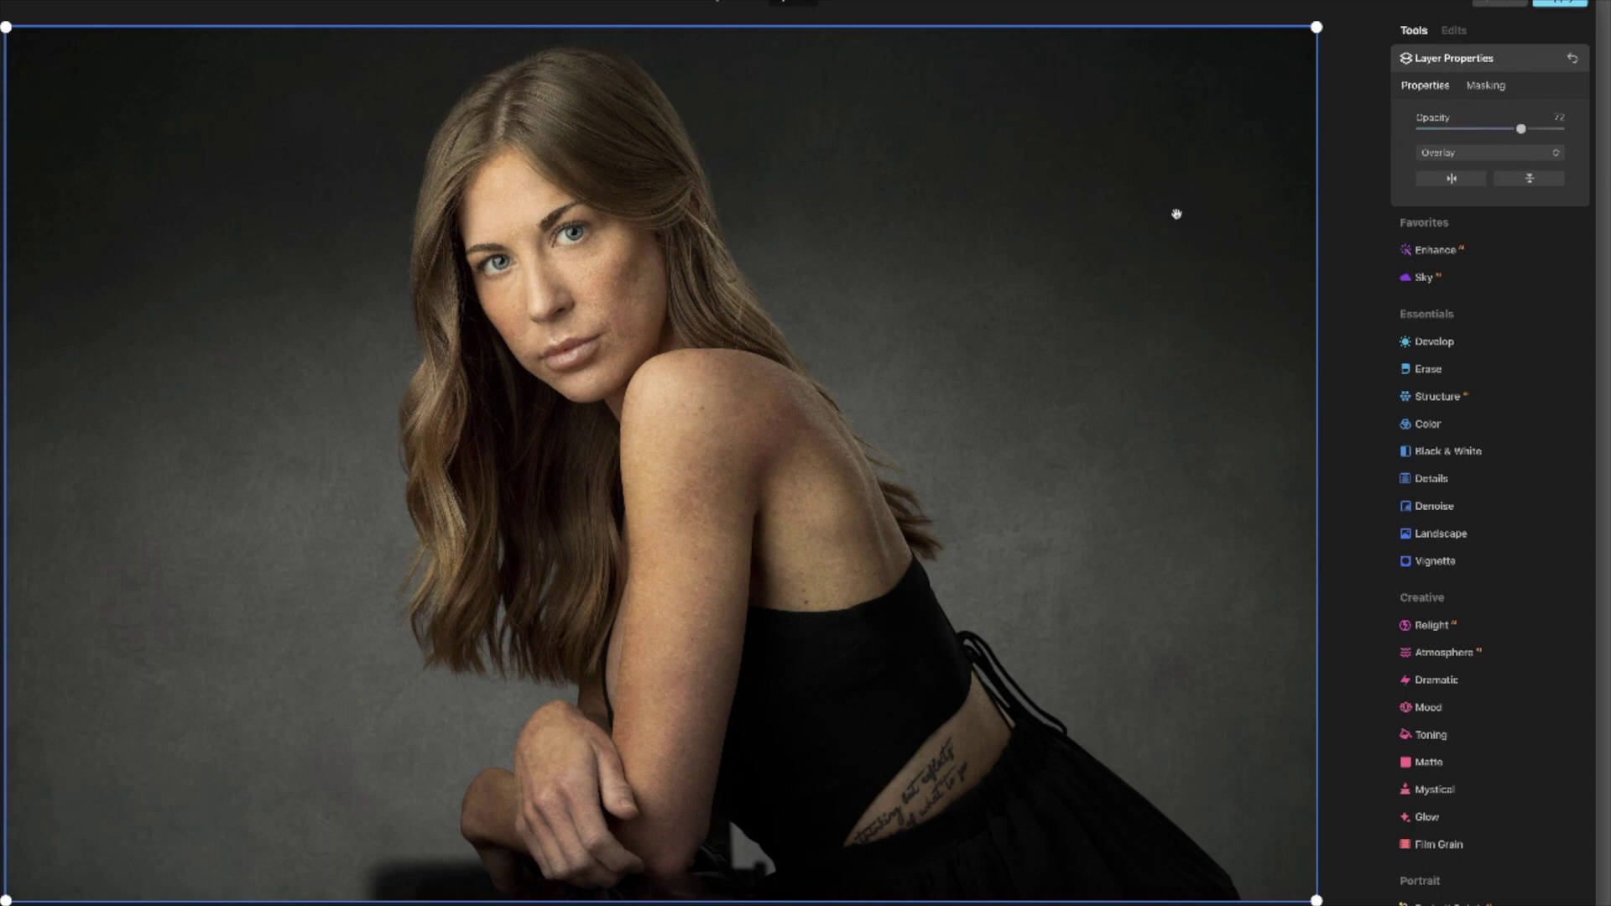
pyautogui.click(1486, 87)
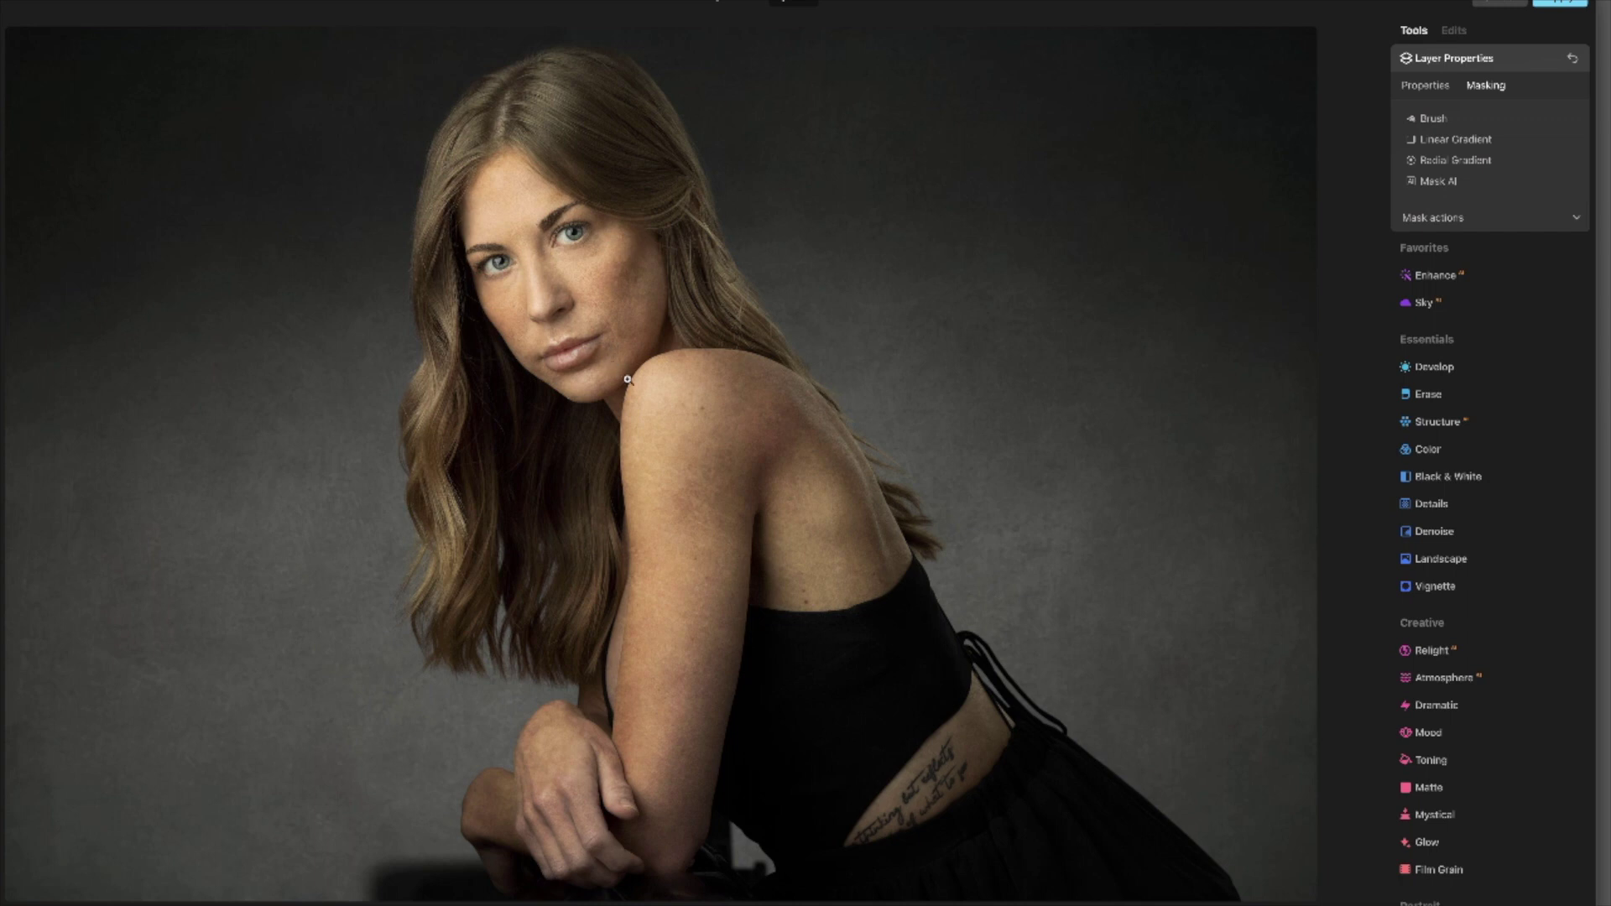
# - Erase the texture mask from the hair, head, hip and dress with brush sizes 151 and 78
pyautogui.click(1434, 120)
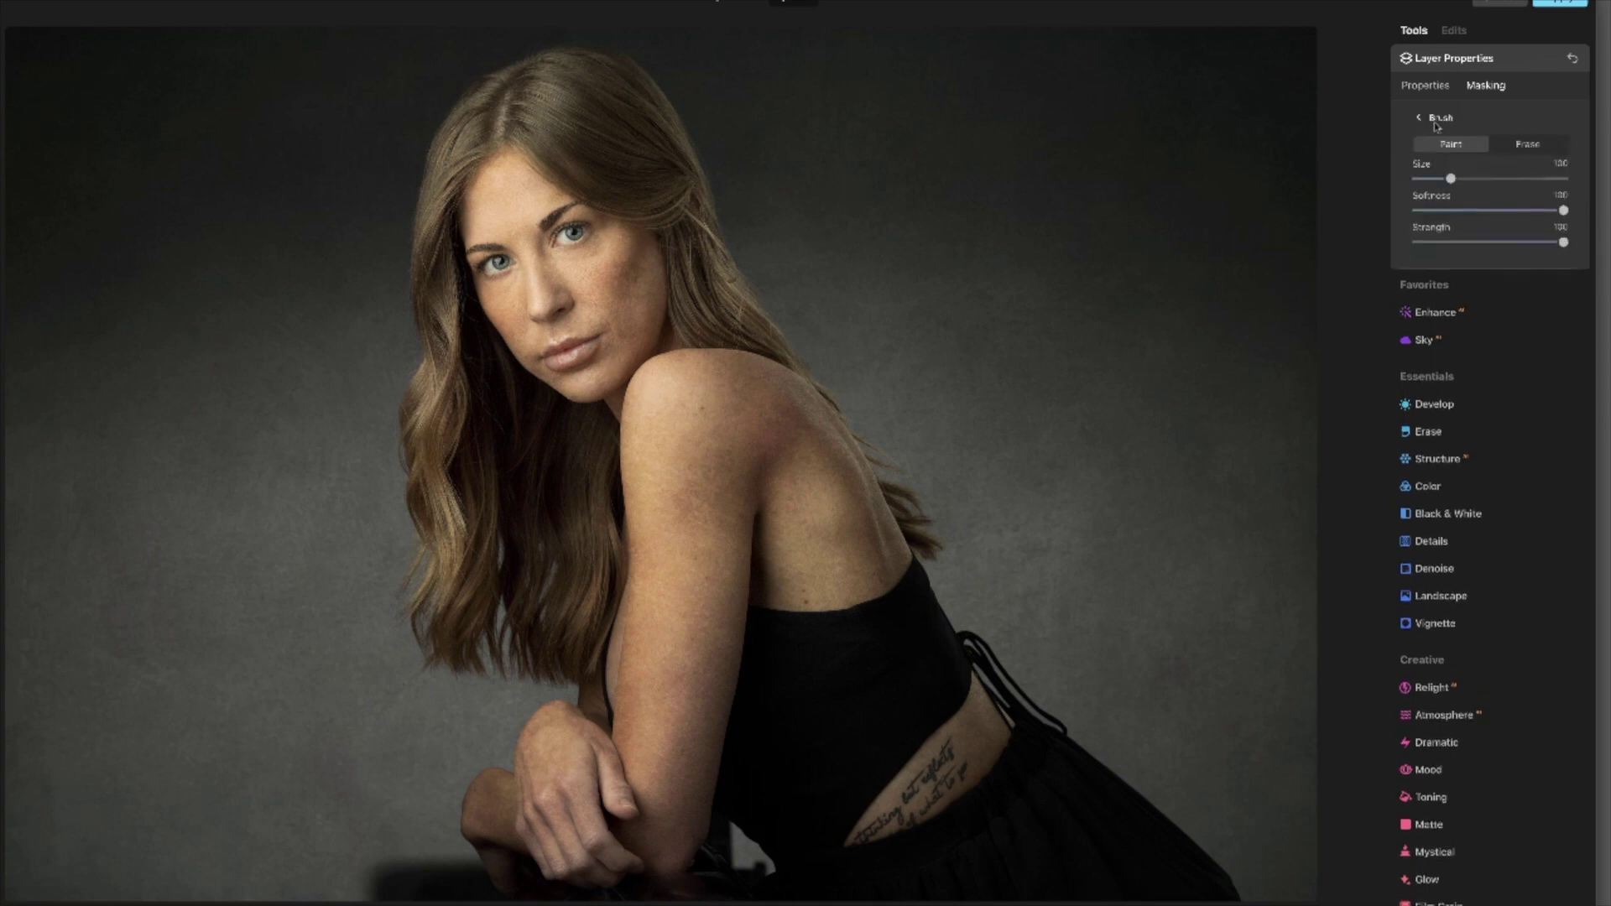
pyautogui.click(1527, 147)
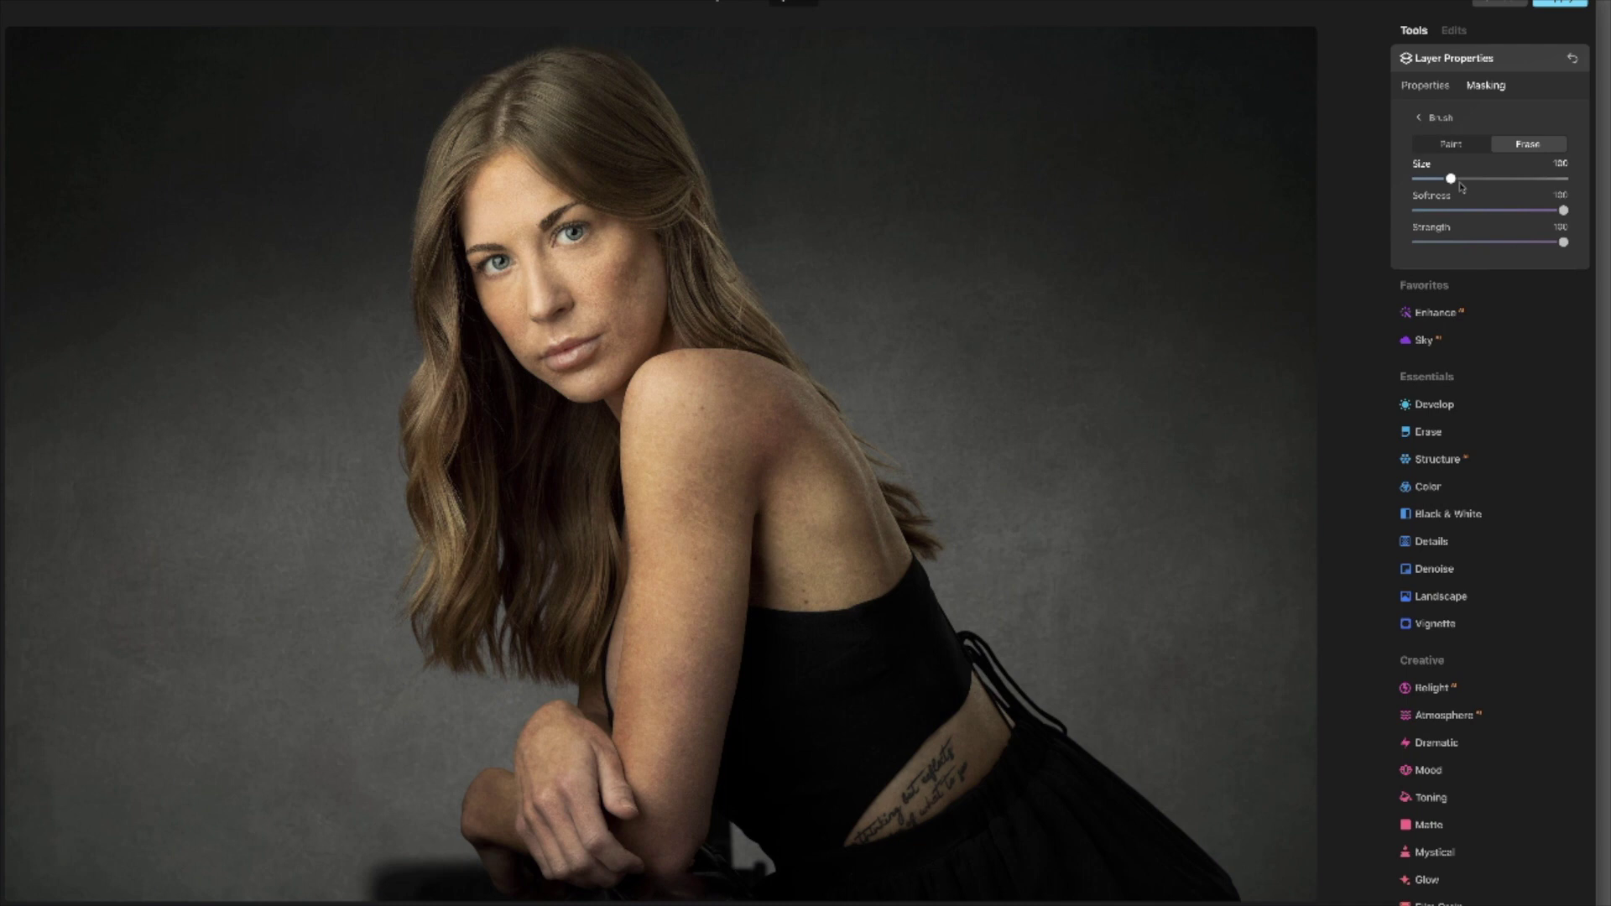
pyautogui.moveTo(1456, 179); pyautogui.dragTo(1473, 179)
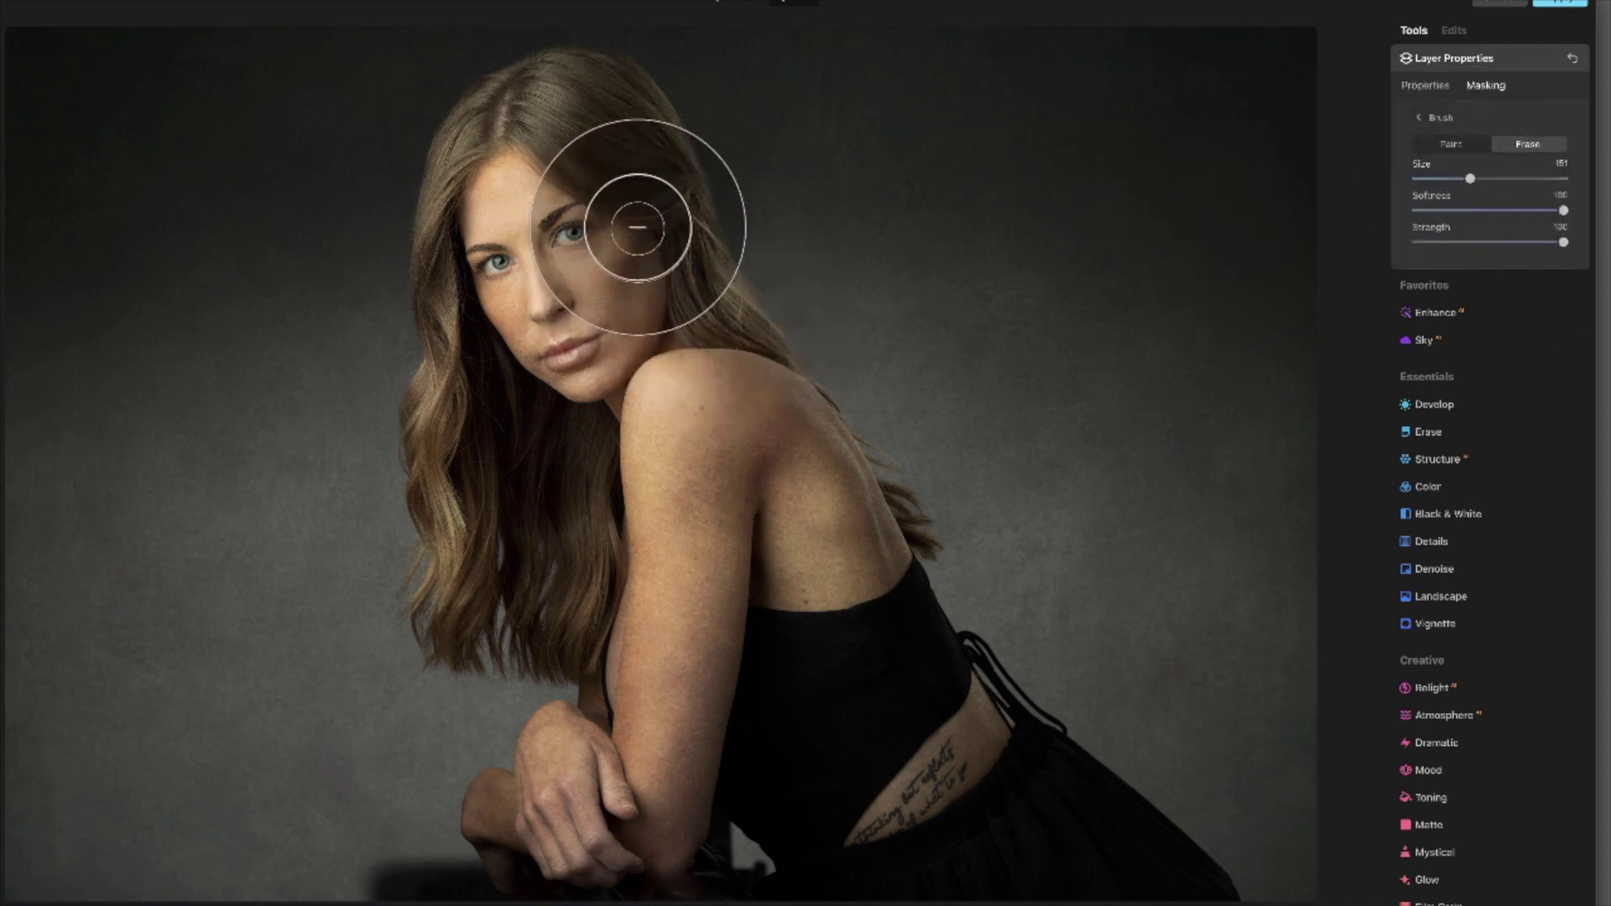
pyautogui.moveTo(577, 144)
pyautogui.mouseDown()
pyautogui.moveTo(536, 183)
pyautogui.moveTo(526, 225)
pyautogui.moveTo(544, 357)
pyautogui.moveTo(505, 250)
pyautogui.moveTo(537, 374)
pyautogui.moveTo(528, 549)
pyautogui.moveTo(542, 513)
pyautogui.moveTo(536, 383)
pyautogui.moveTo(580, 417)
pyautogui.moveTo(552, 142)
pyautogui.moveTo(658, 356)
pyautogui.moveTo(606, 409)
pyautogui.moveTo(584, 528)
pyautogui.moveTo(732, 714)
pyautogui.moveTo(700, 768)
pyautogui.moveTo(600, 798)
pyautogui.moveTo(568, 843)
pyautogui.moveTo(692, 729)
pyautogui.moveTo(860, 847)
pyautogui.moveTo(845, 788)
pyautogui.moveTo(1074, 885)
pyautogui.moveTo(1128, 888)
pyautogui.moveTo(826, 679)
pyautogui.moveTo(751, 511)
pyautogui.moveTo(685, 419)
pyautogui.moveTo(833, 568)
pyautogui.moveTo(823, 549)
pyautogui.moveTo(892, 668)
pyautogui.moveTo(864, 714)
pyautogui.moveTo(776, 704)
pyautogui.moveTo(990, 900)
pyautogui.moveTo(719, 610)
pyautogui.moveTo(621, 474)
pyautogui.moveTo(672, 717)
pyautogui.moveTo(629, 679)
pyautogui.moveTo(647, 514)
pyautogui.moveTo(690, 488)
pyautogui.moveTo(653, 326)
pyautogui.moveTo(585, 161)
pyautogui.moveTo(558, 130)
pyautogui.moveTo(530, 137)
pyautogui.moveTo(547, 404)
pyautogui.moveTo(514, 471)
pyautogui.moveTo(534, 554)
pyautogui.moveTo(682, 648)
pyautogui.moveTo(724, 743)
pyautogui.moveTo(653, 812)
pyautogui.moveTo(613, 816)
pyautogui.moveTo(738, 797)
pyautogui.moveTo(944, 828)
pyautogui.moveTo(1160, 892)
pyautogui.moveTo(881, 539)
pyautogui.moveTo(1006, 420)
pyautogui.mouseUp()
pyautogui.moveTo(1470, 179); pyautogui.dragTo(1442, 179)
pyautogui.moveTo(1018, 820)
pyautogui.mouseDown()
pyautogui.moveTo(1211, 899)
pyautogui.moveTo(1058, 815)
pyautogui.moveTo(1098, 835)
pyautogui.moveTo(943, 720)
pyautogui.moveTo(797, 552)
pyautogui.moveTo(799, 471)
pyautogui.moveTo(760, 393)
pyautogui.moveTo(792, 411)
pyautogui.moveTo(849, 500)
pyautogui.moveTo(853, 549)
pyautogui.moveTo(674, 325)
pyautogui.moveTo(707, 351)
pyautogui.moveTo(677, 259)
pyautogui.mouseUp()
pyautogui.moveTo(646, 145)
pyautogui.mouseDown()
pyautogui.moveTo(608, 92)
pyautogui.moveTo(554, 92)
pyautogui.moveTo(518, 122)
pyautogui.moveTo(508, 110)
pyautogui.moveTo(467, 167)
pyautogui.moveTo(450, 272)
pyautogui.moveTo(464, 365)
pyautogui.moveTo(445, 414)
pyautogui.moveTo(473, 487)
pyautogui.moveTo(478, 619)
pyautogui.moveTo(531, 591)
pyautogui.moveTo(561, 610)
pyautogui.moveTo(634, 573)
pyautogui.moveTo(713, 412)
pyautogui.moveTo(784, 425)
pyautogui.moveTo(894, 625)
pyautogui.moveTo(919, 612)
pyautogui.moveTo(949, 634)
pyautogui.moveTo(932, 603)
pyautogui.moveTo(1065, 761)
pyautogui.moveTo(897, 710)
pyautogui.moveTo(751, 710)
pyautogui.moveTo(622, 794)
pyautogui.moveTo(576, 794)
pyautogui.moveTo(579, 740)
pyautogui.moveTo(557, 729)
pyautogui.moveTo(552, 843)
pyautogui.moveTo(505, 814)
pyautogui.moveTo(554, 849)
pyautogui.moveTo(665, 865)
pyautogui.moveTo(715, 806)
pyautogui.moveTo(680, 860)
pyautogui.moveTo(877, 891)
pyautogui.moveTo(486, 880)
pyautogui.moveTo(512, 871)
pyautogui.moveTo(490, 806)
pyautogui.moveTo(555, 728)
pyautogui.moveTo(638, 706)
pyautogui.moveTo(549, 640)
pyautogui.moveTo(512, 638)
pyautogui.moveTo(511, 566)
pyautogui.moveTo(570, 119)
pyautogui.moveTo(591, 86)
pyautogui.moveTo(634, 95)
pyautogui.moveTo(640, 122)
pyautogui.moveTo(508, 93)
pyautogui.moveTo(489, 162)
pyautogui.moveTo(705, 259)
pyautogui.moveTo(878, 574)
pyautogui.moveTo(946, 738)
pyautogui.moveTo(1236, 902)
pyautogui.moveTo(1068, 791)
pyautogui.mouseUp()
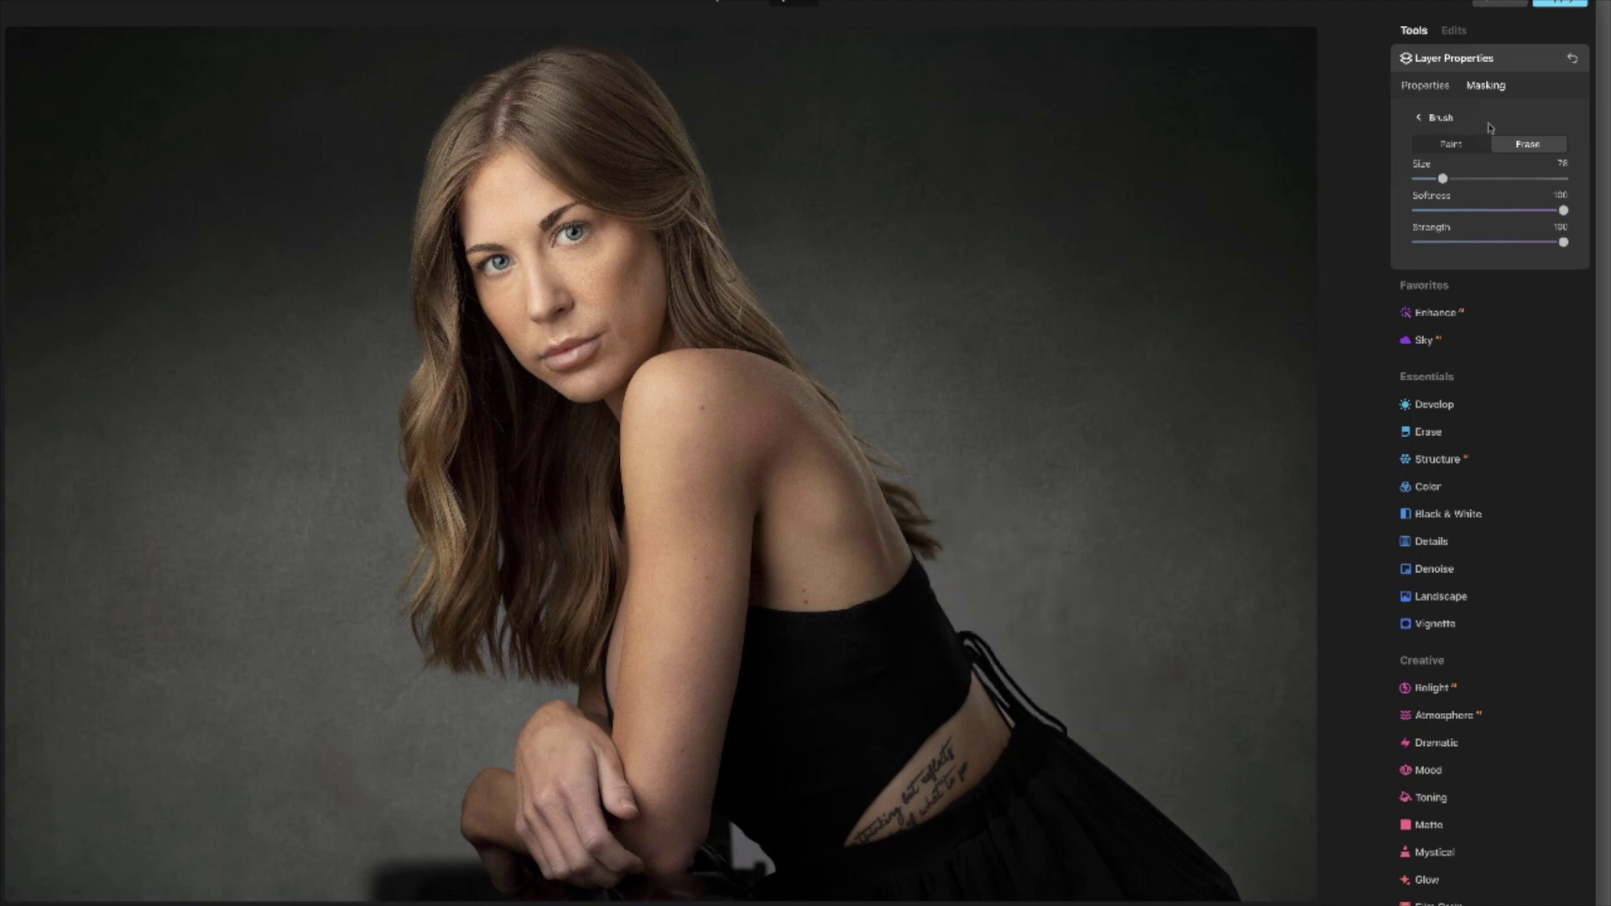
# - Repaint texture on background edges by the dress, hair ends and forearm at sizes 10 and 34
pyautogui.click(1458, 146)
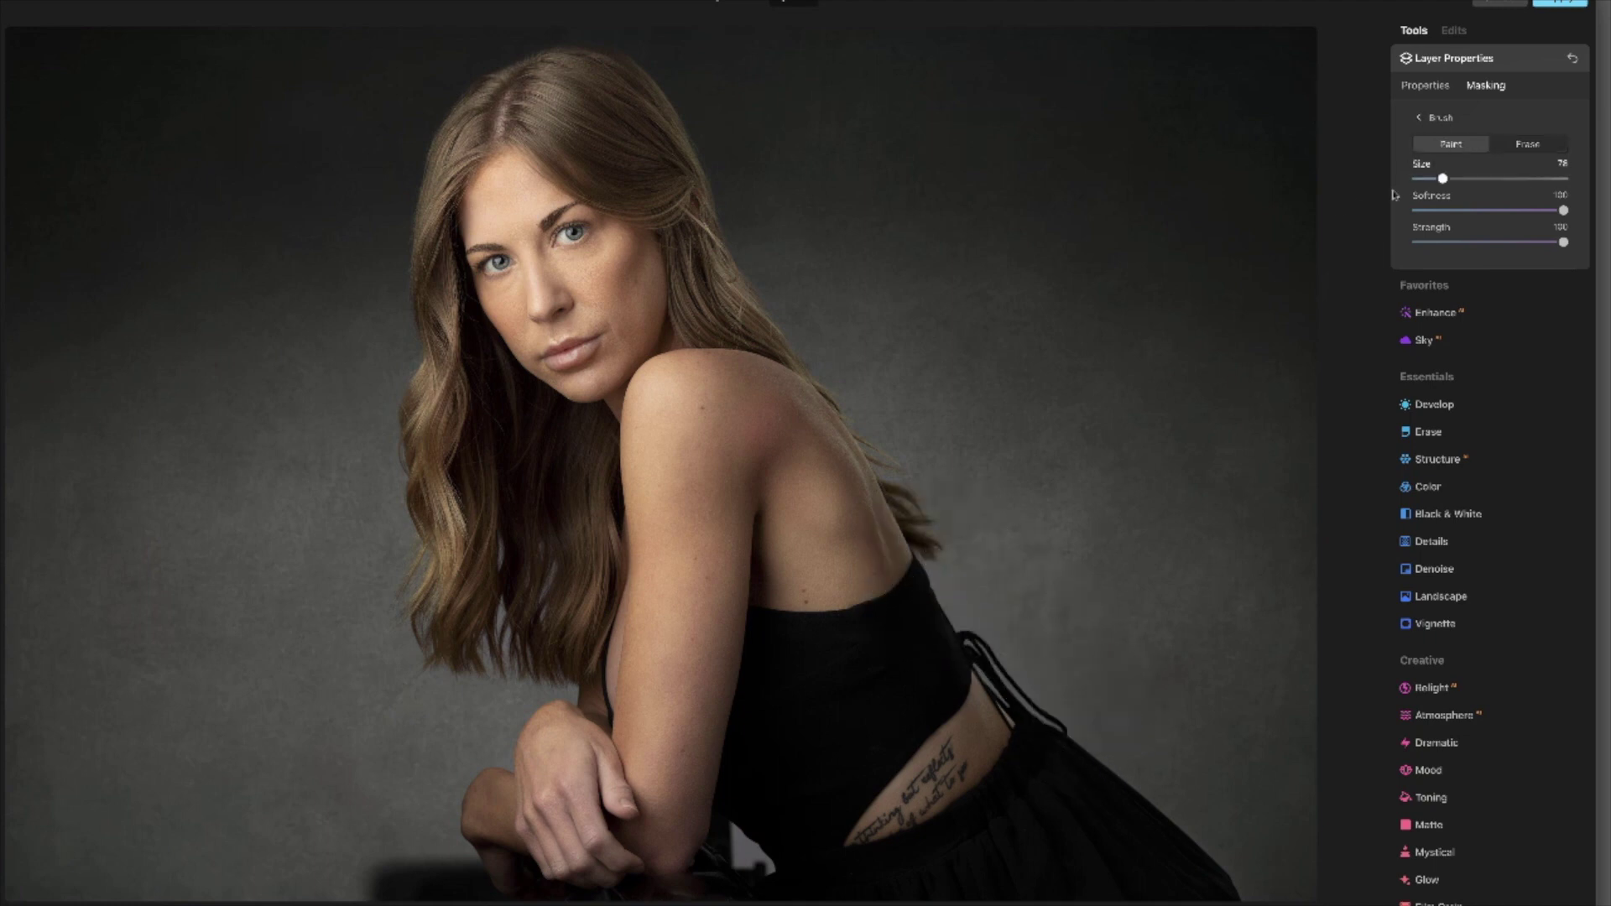
pyautogui.click(1049, 657)
pyautogui.moveTo(1049, 657)
pyautogui.mouseDown()
pyautogui.moveTo(953, 567)
pyautogui.moveTo(1047, 688)
pyautogui.moveTo(1088, 709)
pyautogui.moveTo(978, 617)
pyautogui.moveTo(939, 507)
pyautogui.mouseUp()
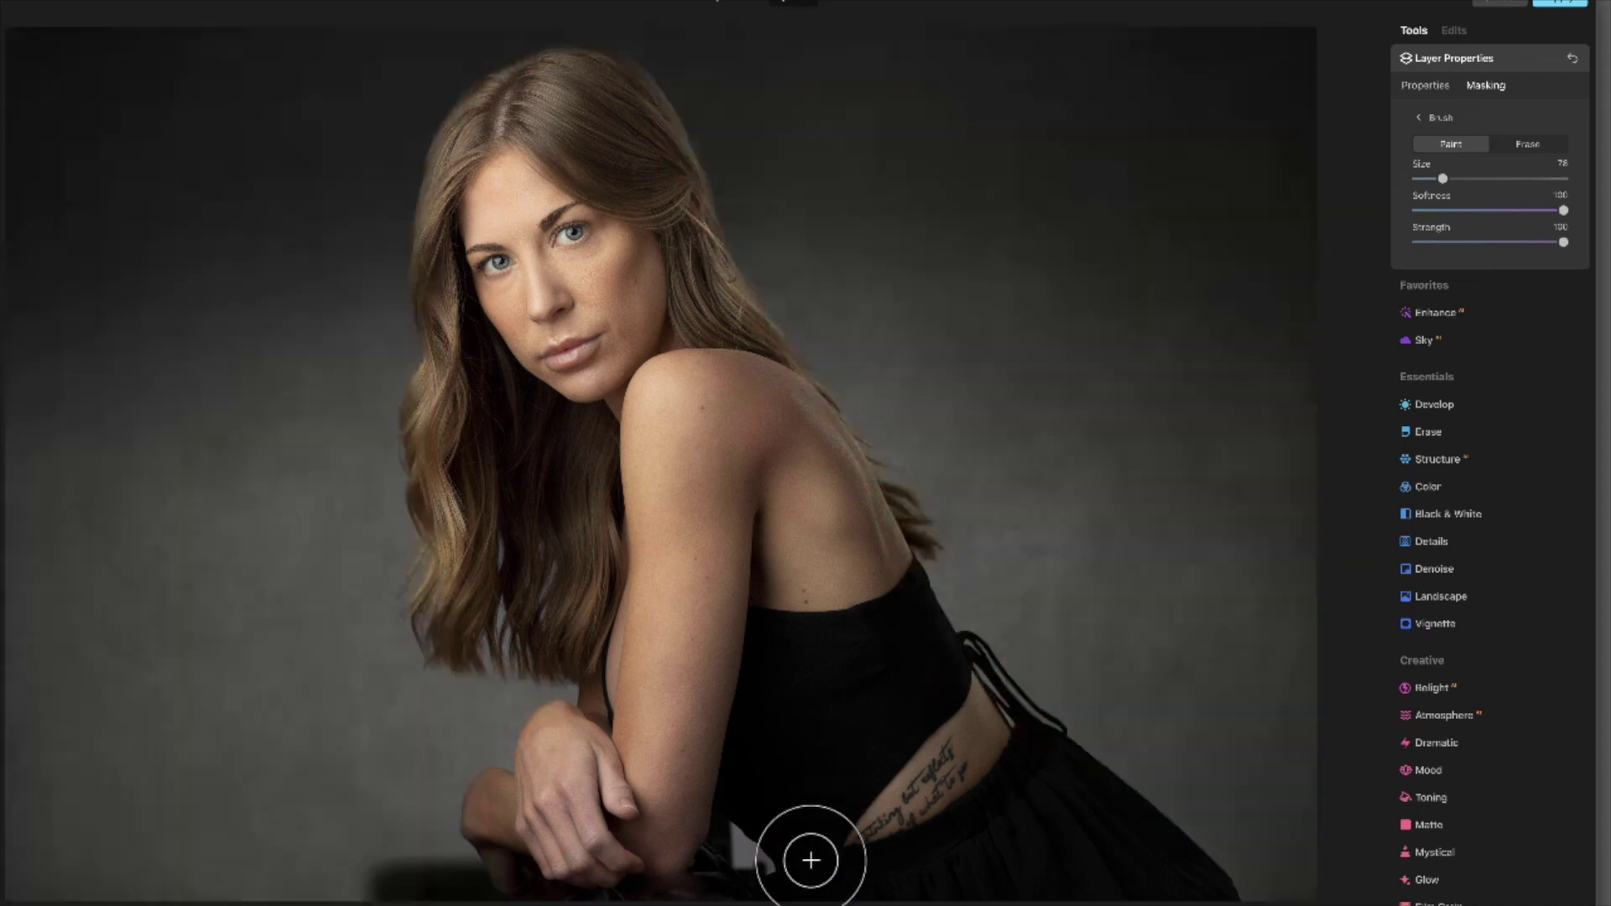
pyautogui.press('[')
pyautogui.press('[')
pyautogui.press('[')
pyautogui.press('[')
pyautogui.press('[')
pyautogui.press('[')
pyautogui.press('[')
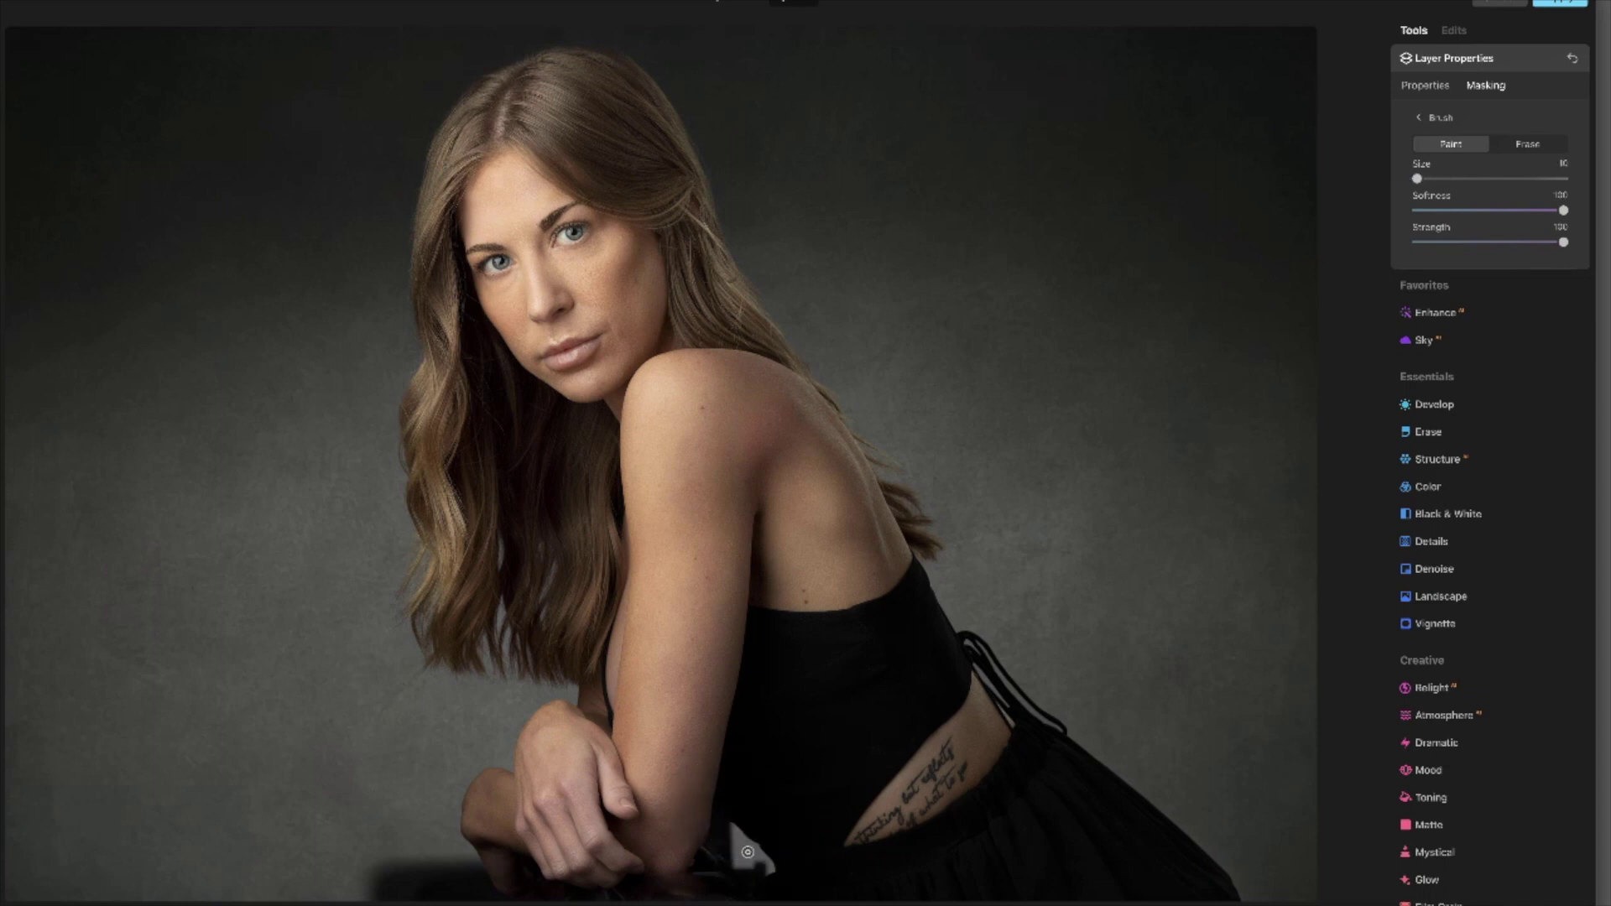
pyautogui.moveTo(740, 851); pyautogui.dragTo(742, 858)
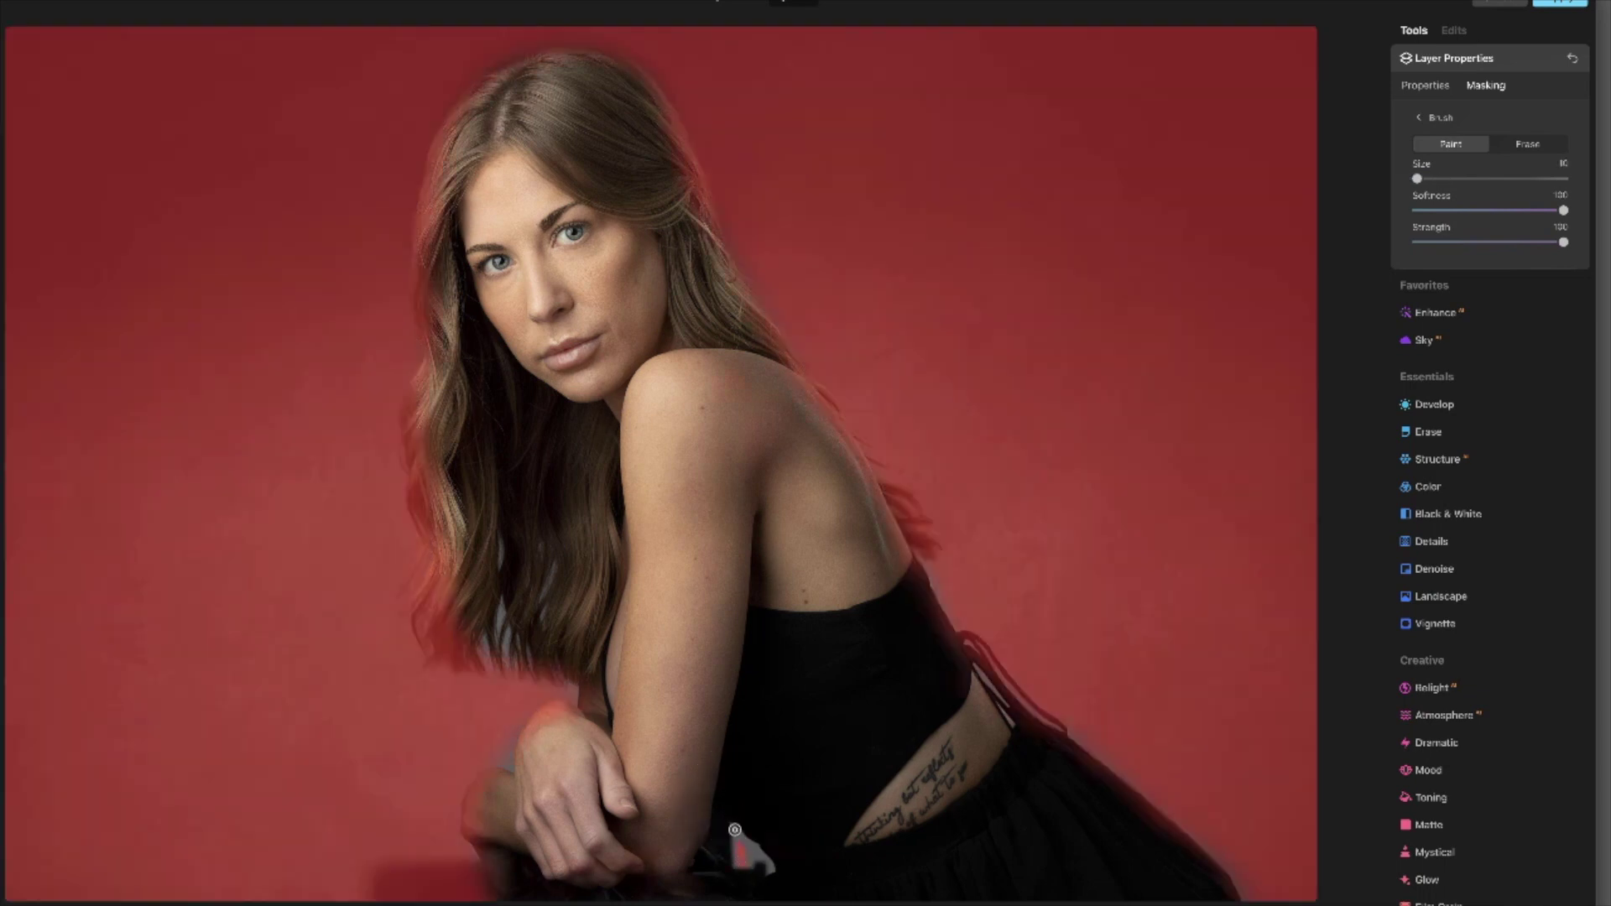
pyautogui.press(']')
pyautogui.press(']')
pyautogui.press(']')
pyautogui.moveTo(755, 852)
pyautogui.mouseDown()
pyautogui.moveTo(730, 831)
pyautogui.moveTo(763, 859)
pyautogui.moveTo(742, 850)
pyautogui.mouseUp()
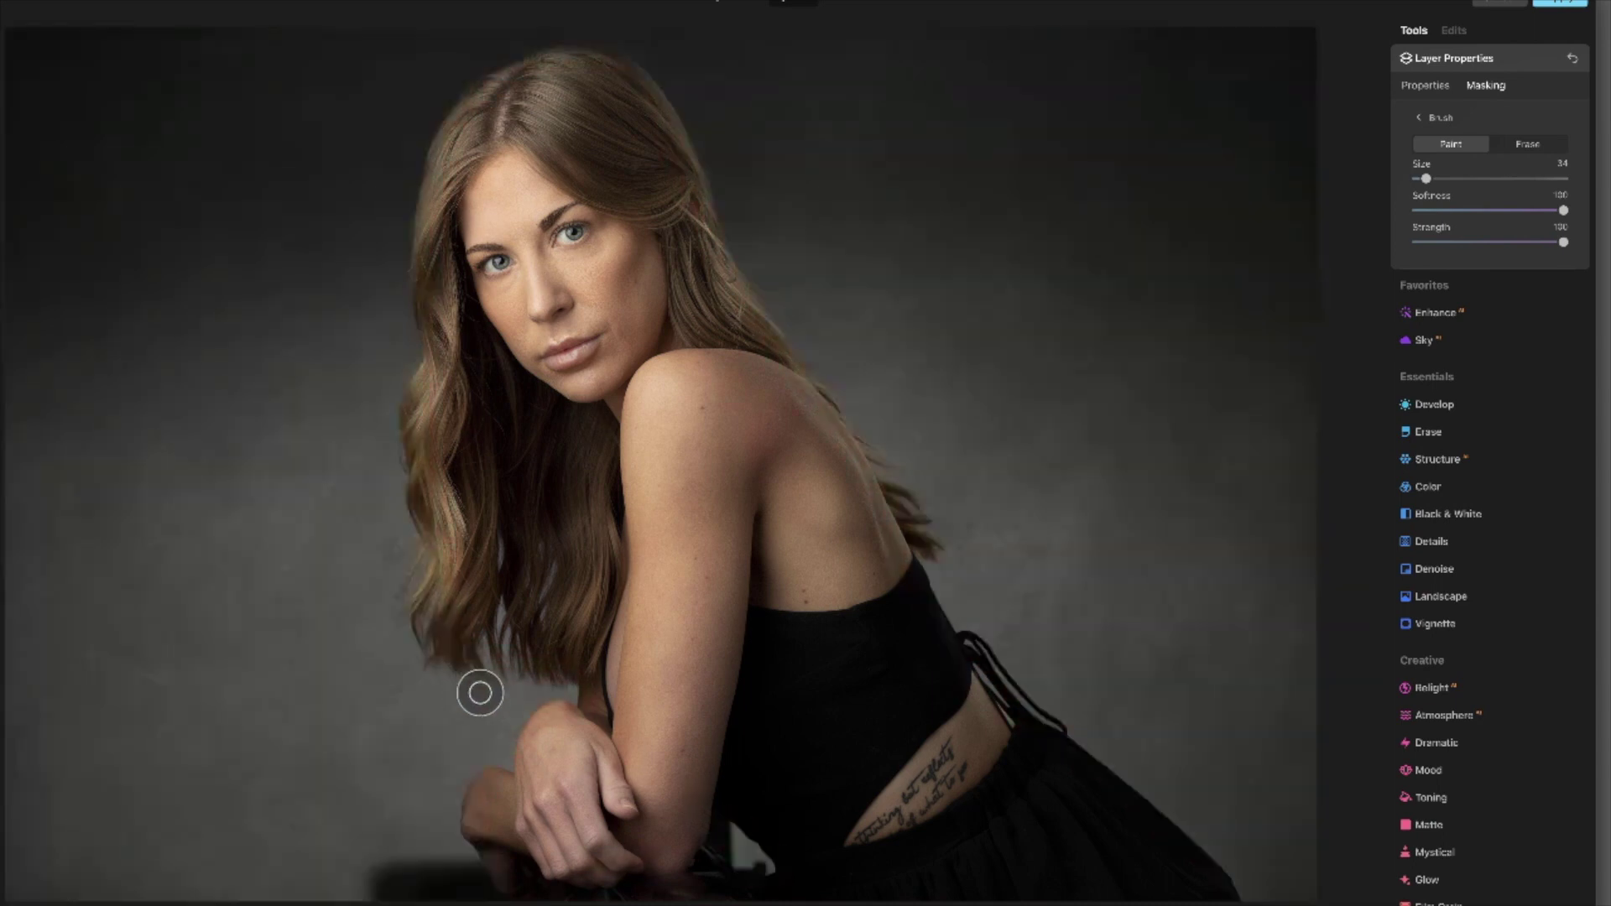
pyautogui.moveTo(504, 657); pyautogui.dragTo(492, 651)
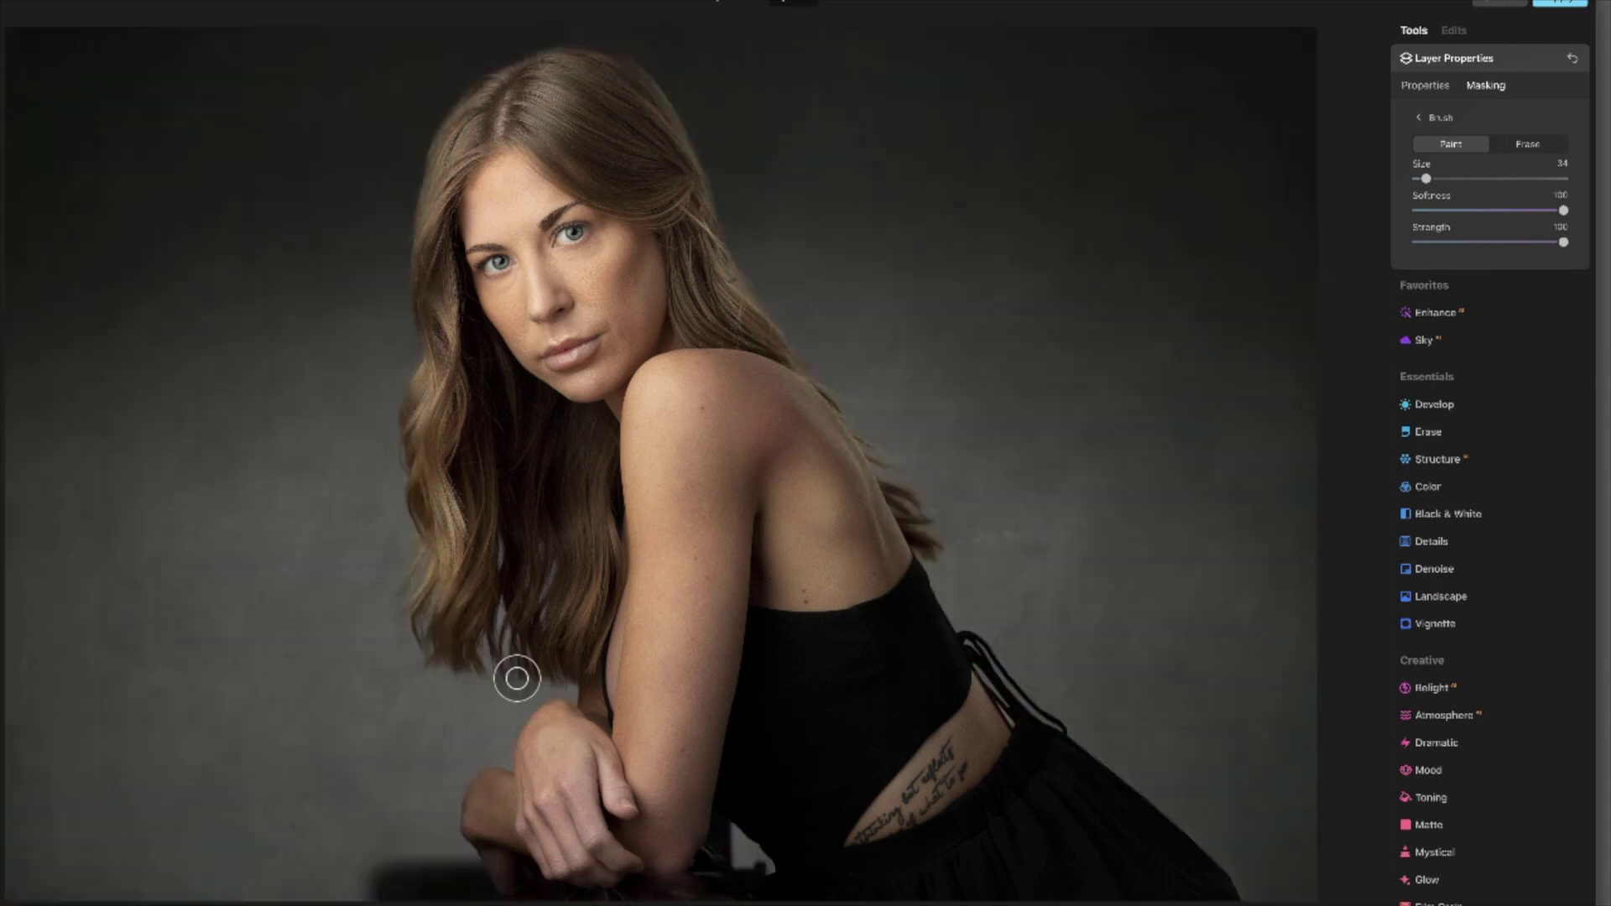
pyautogui.moveTo(562, 699); pyautogui.dragTo(521, 716)
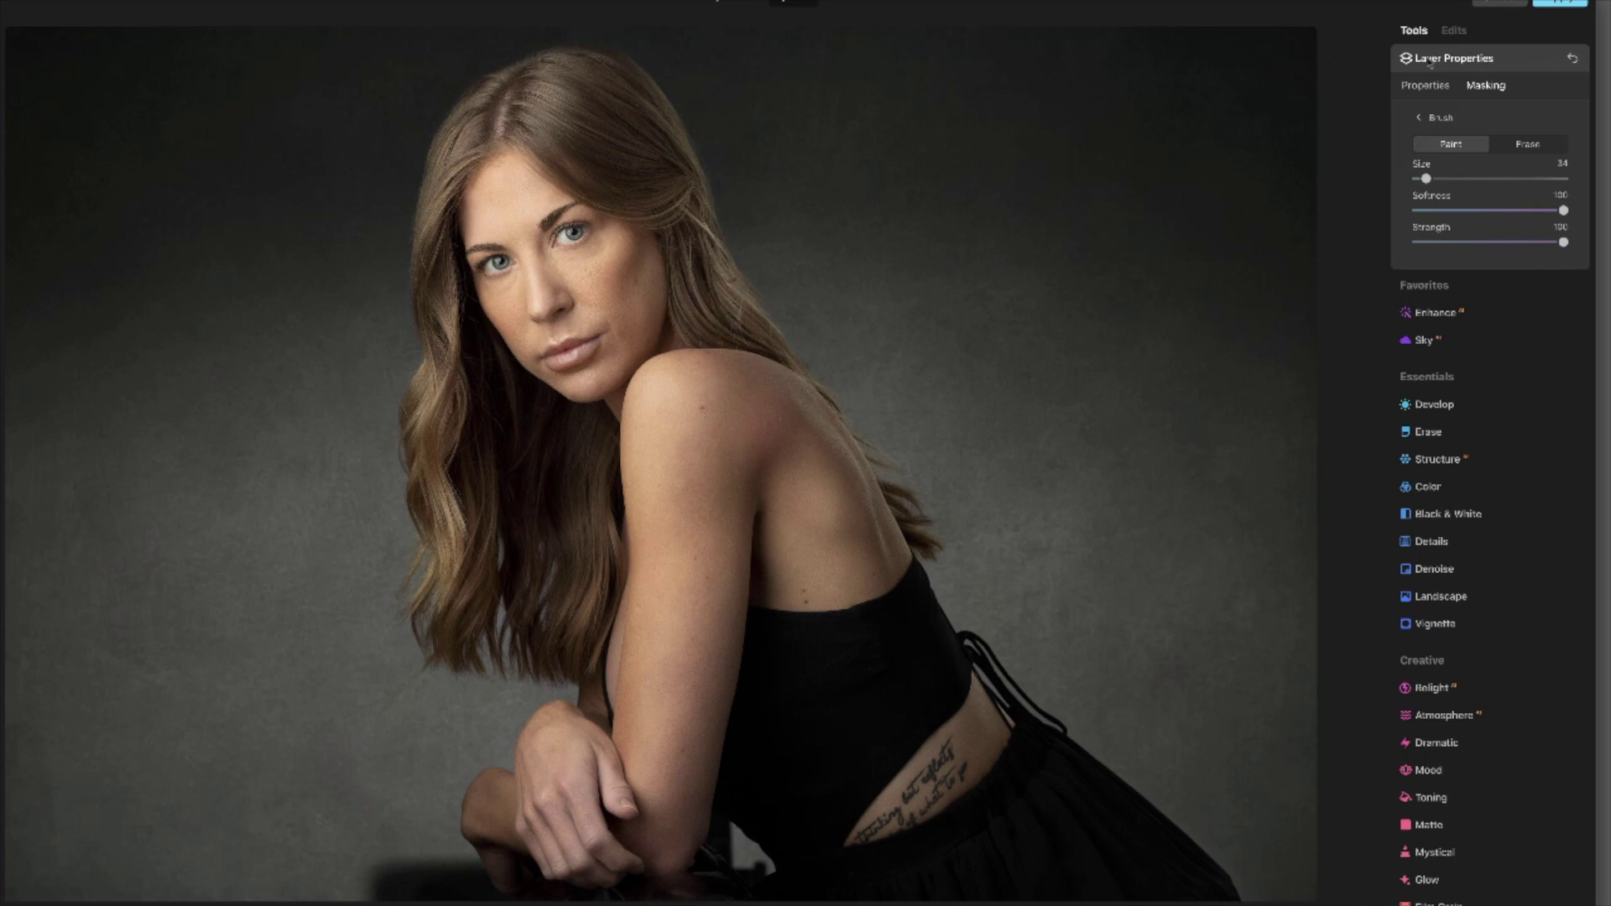
# - Check the texture layer's Overlay blending and opacity, then close Layer Properties
pyautogui.click(1432, 91)
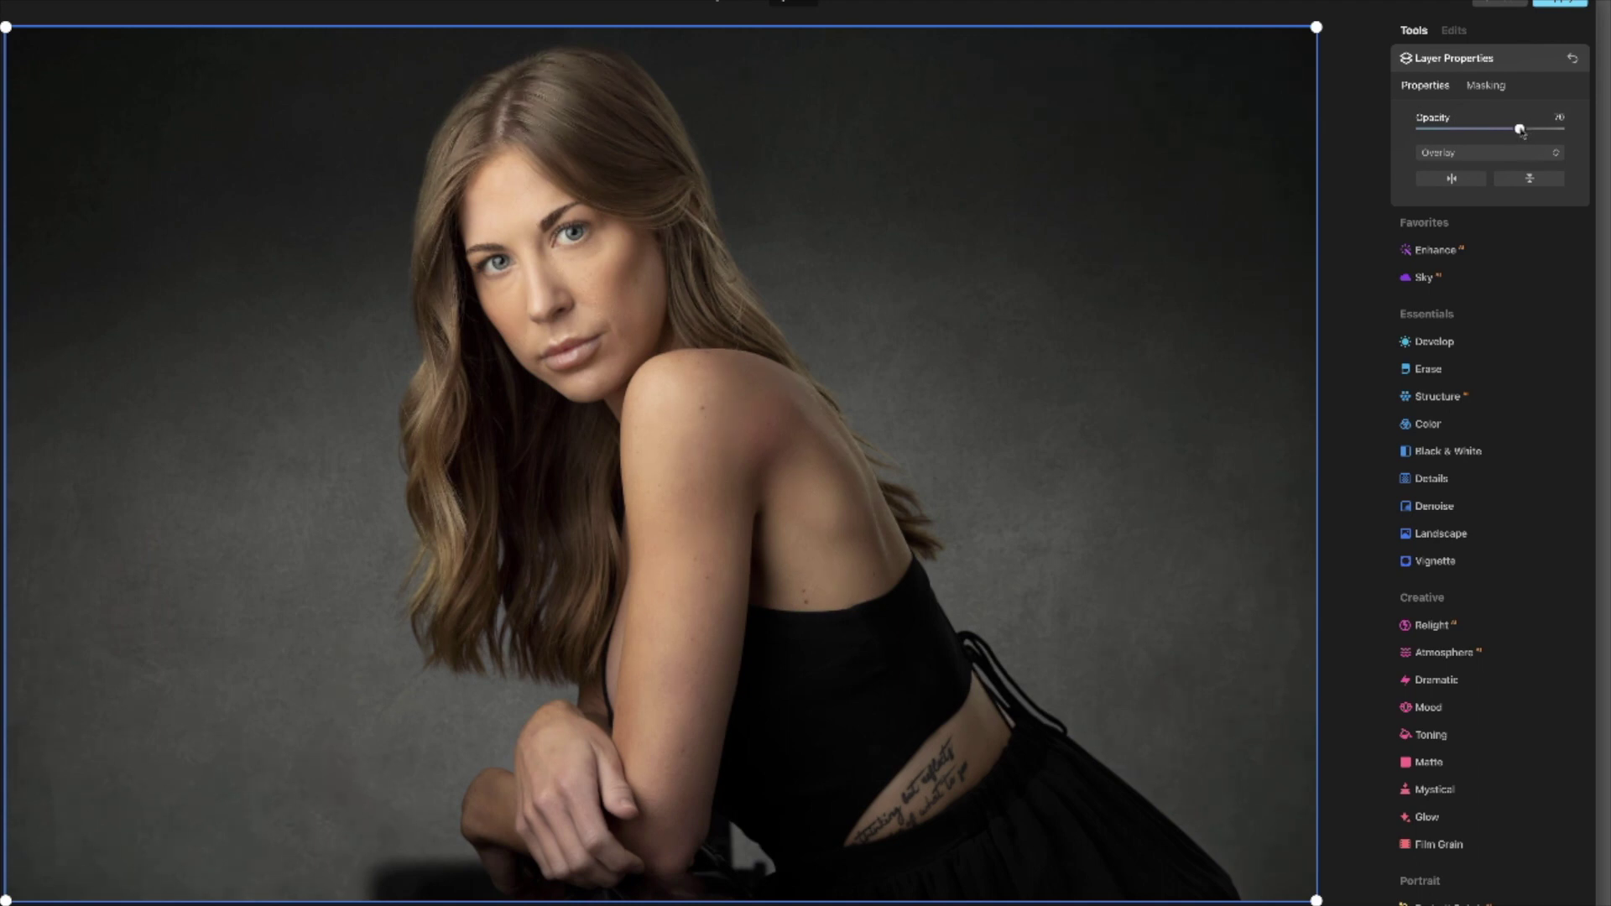
pyautogui.press('Escape')
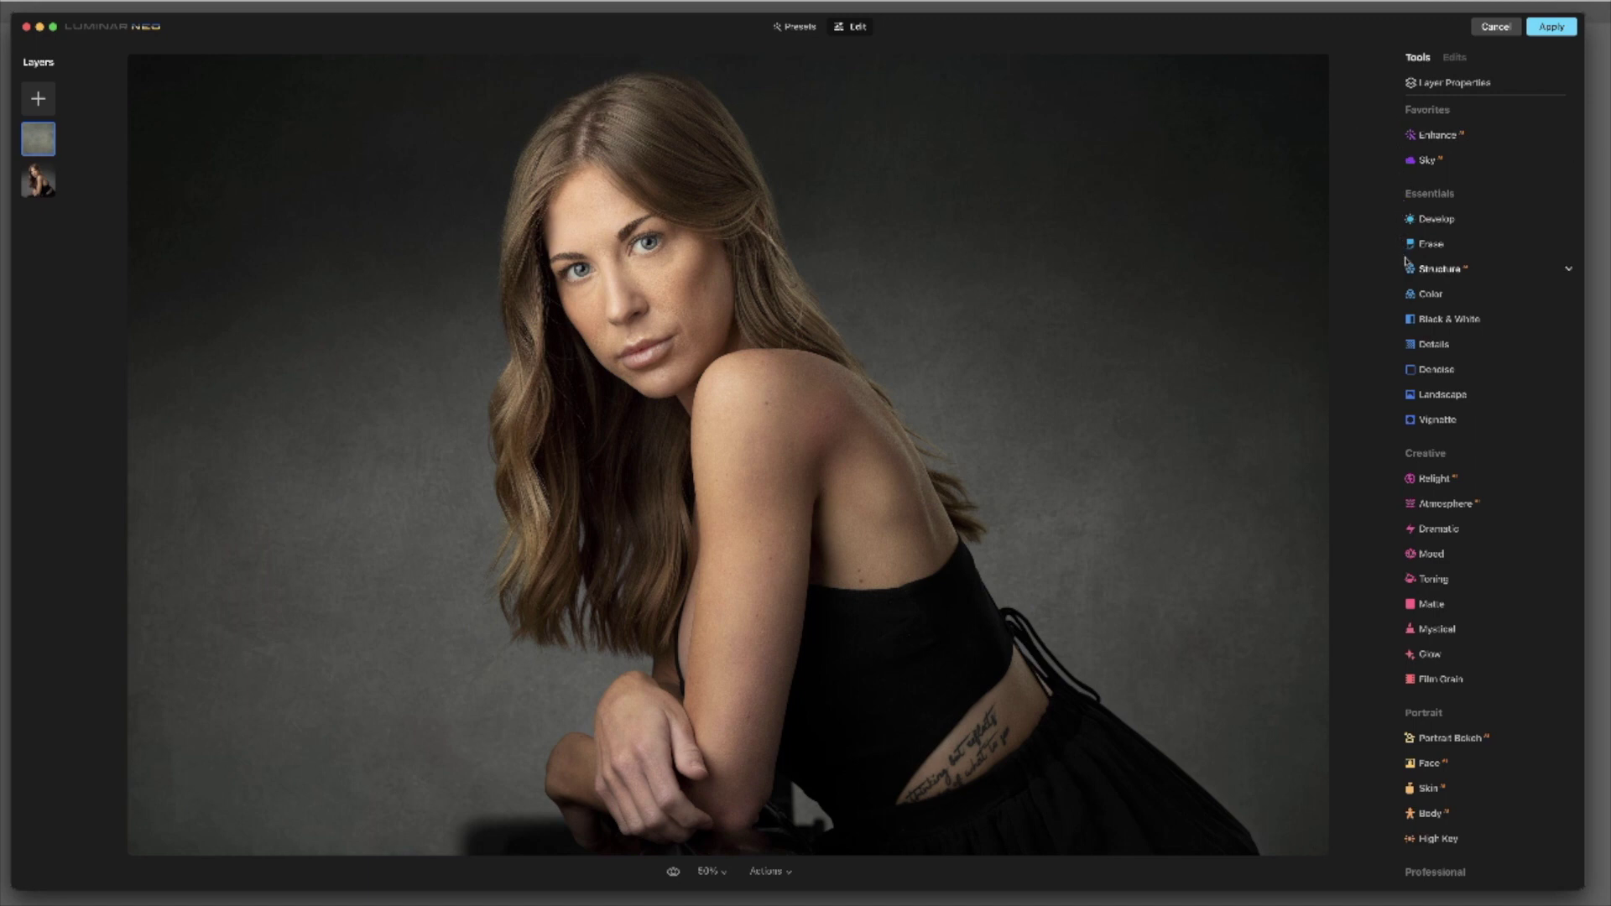
# - Lower the Develop exposure and set up a brush mask at Strength 21, Size 141
pyautogui.click(1436, 220)
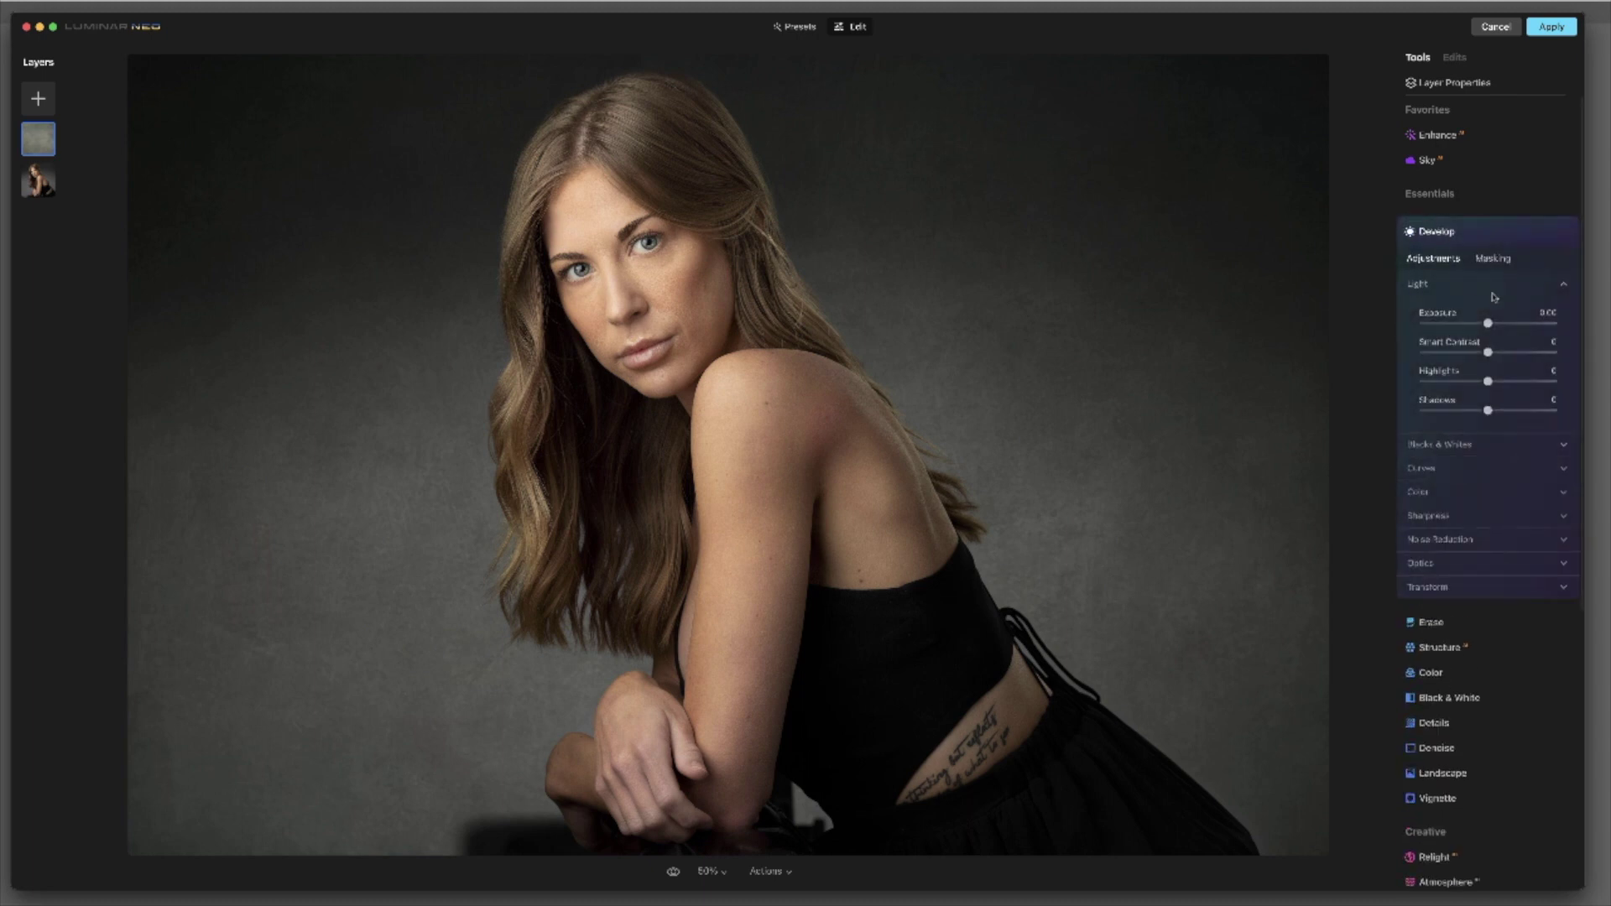
pyautogui.moveTo(1488, 323); pyautogui.dragTo(1481, 325)
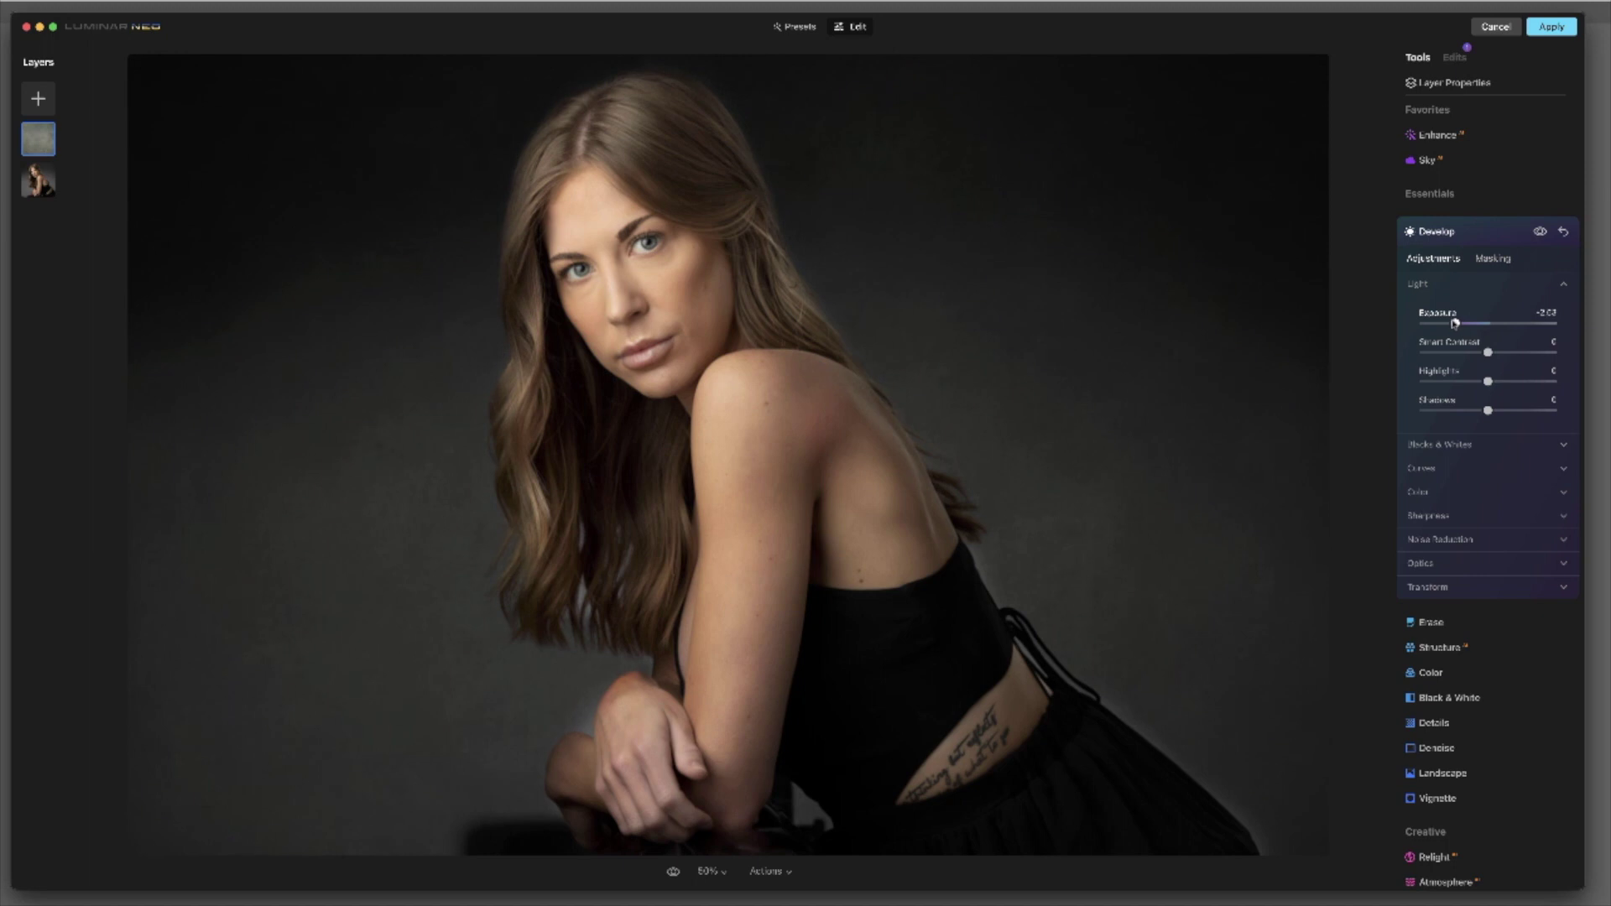
pyautogui.click(1491, 260)
pyautogui.click(1436, 300)
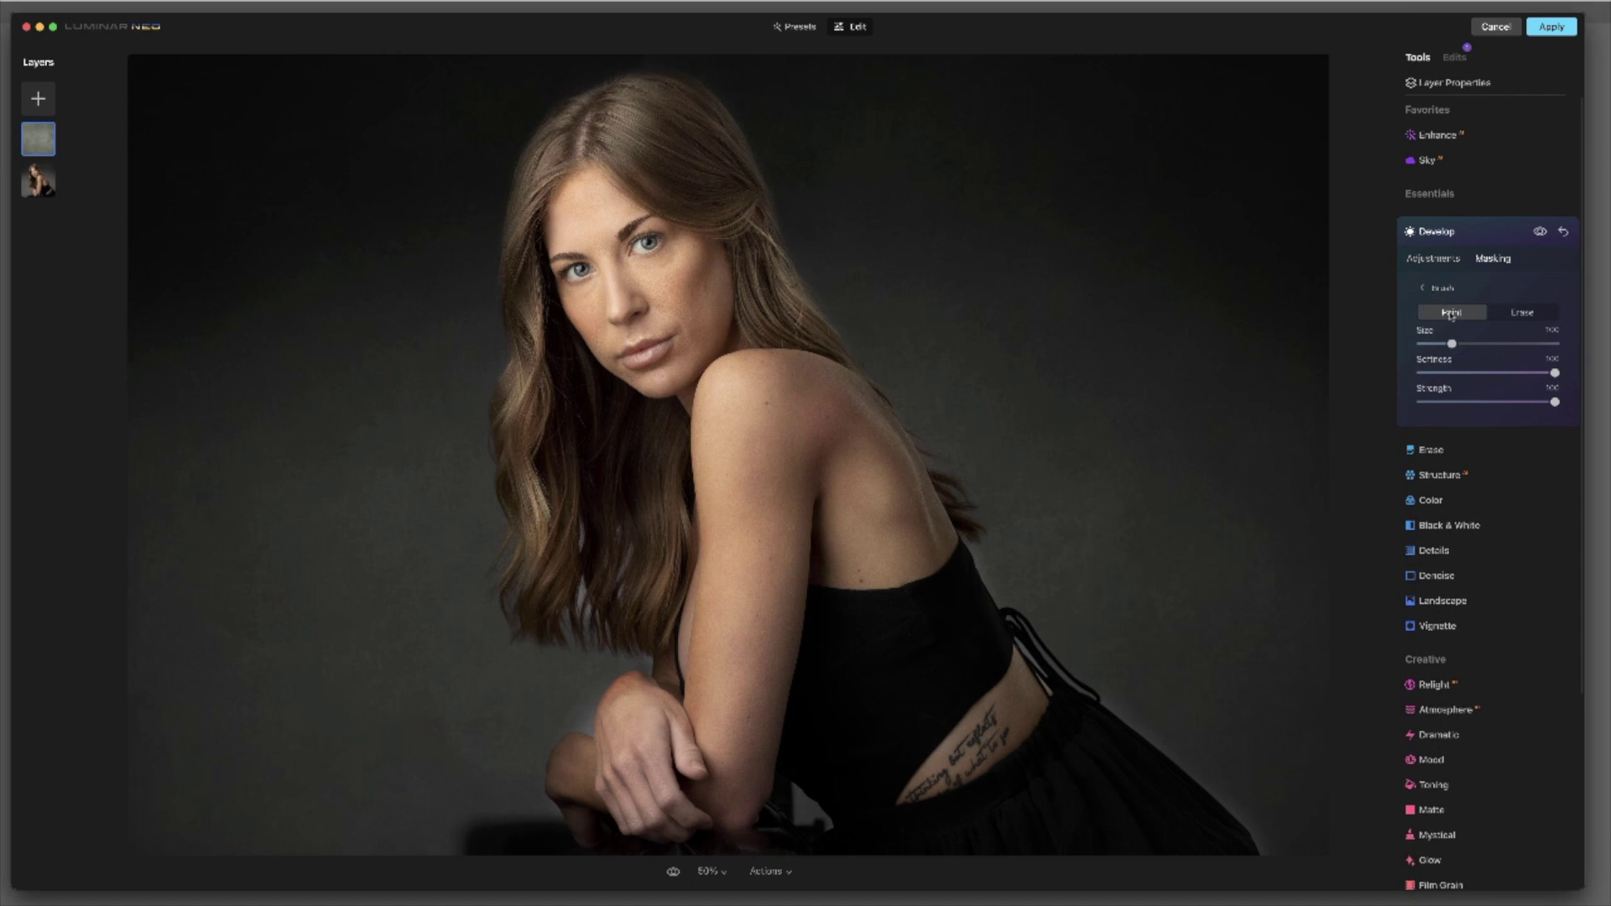
pyautogui.moveTo(1555, 402); pyautogui.dragTo(1440, 405)
pyautogui.moveTo(1452, 344); pyautogui.dragTo(1500, 344)
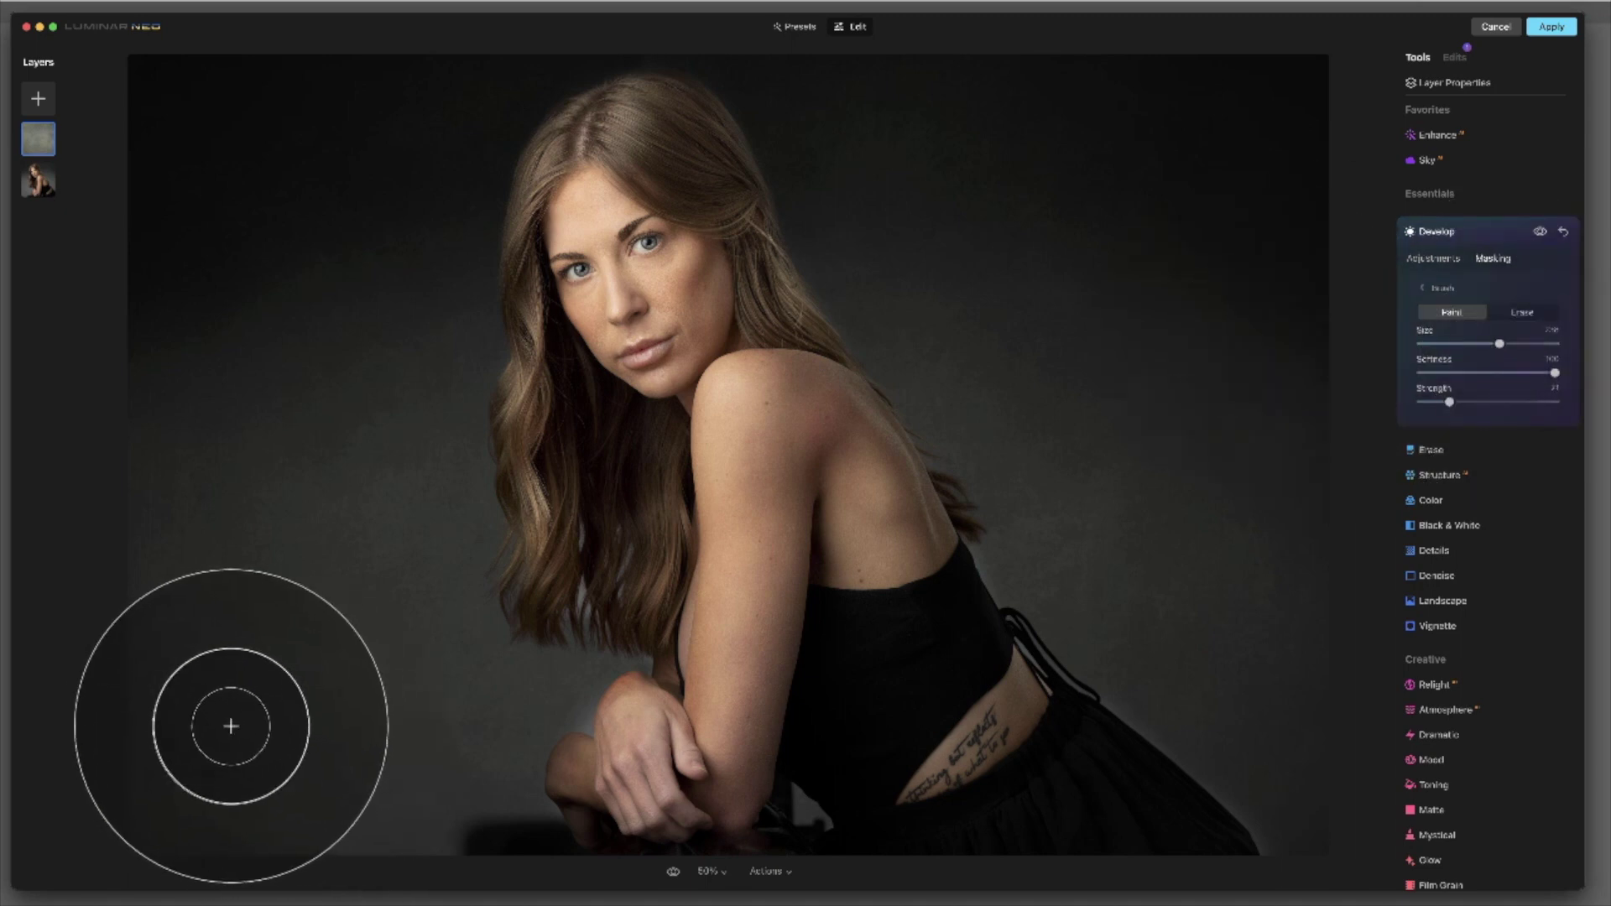
# - Paint the darkening over the lower-left, left and right background, the hands and the lower skirt
pyautogui.click(226, 724)
pyautogui.moveTo(226, 725)
pyautogui.mouseDown()
pyautogui.moveTo(143, 600)
pyautogui.moveTo(170, 714)
pyautogui.moveTo(258, 871)
pyautogui.moveTo(139, 668)
pyautogui.moveTo(267, 841)
pyautogui.moveTo(422, 874)
pyautogui.moveTo(400, 837)
pyautogui.moveTo(553, 886)
pyautogui.moveTo(288, 768)
pyautogui.moveTo(176, 607)
pyautogui.moveTo(499, 889)
pyautogui.moveTo(148, 779)
pyautogui.moveTo(354, 856)
pyautogui.moveTo(715, 870)
pyautogui.moveTo(976, 853)
pyautogui.moveTo(1288, 770)
pyautogui.moveTo(1275, 829)
pyautogui.moveTo(1291, 666)
pyautogui.moveTo(1232, 724)
pyautogui.moveTo(1154, 729)
pyautogui.moveTo(1249, 479)
pyautogui.moveTo(1247, 407)
pyautogui.moveTo(1235, 694)
pyautogui.moveTo(1211, 659)
pyautogui.moveTo(1267, 471)
pyautogui.moveTo(1078, 733)
pyautogui.moveTo(1123, 725)
pyautogui.moveTo(1167, 814)
pyautogui.mouseUp()
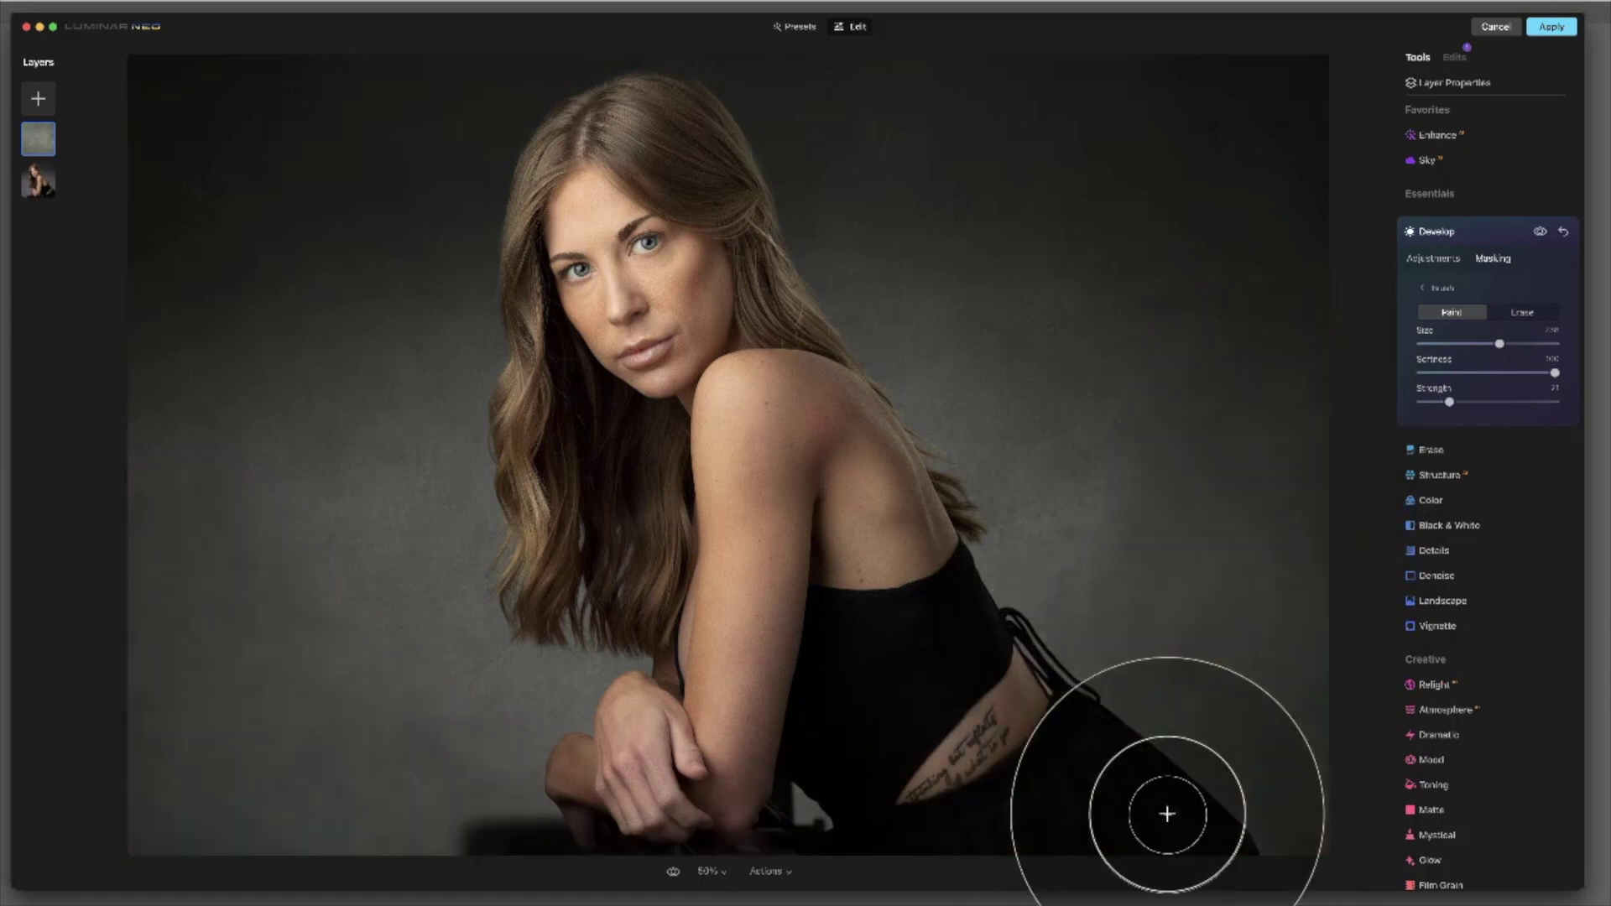
pyautogui.moveTo(209, 461)
pyautogui.mouseDown()
pyautogui.moveTo(223, 667)
pyautogui.moveTo(168, 694)
pyautogui.moveTo(198, 827)
pyautogui.moveTo(395, 860)
pyautogui.mouseUp()
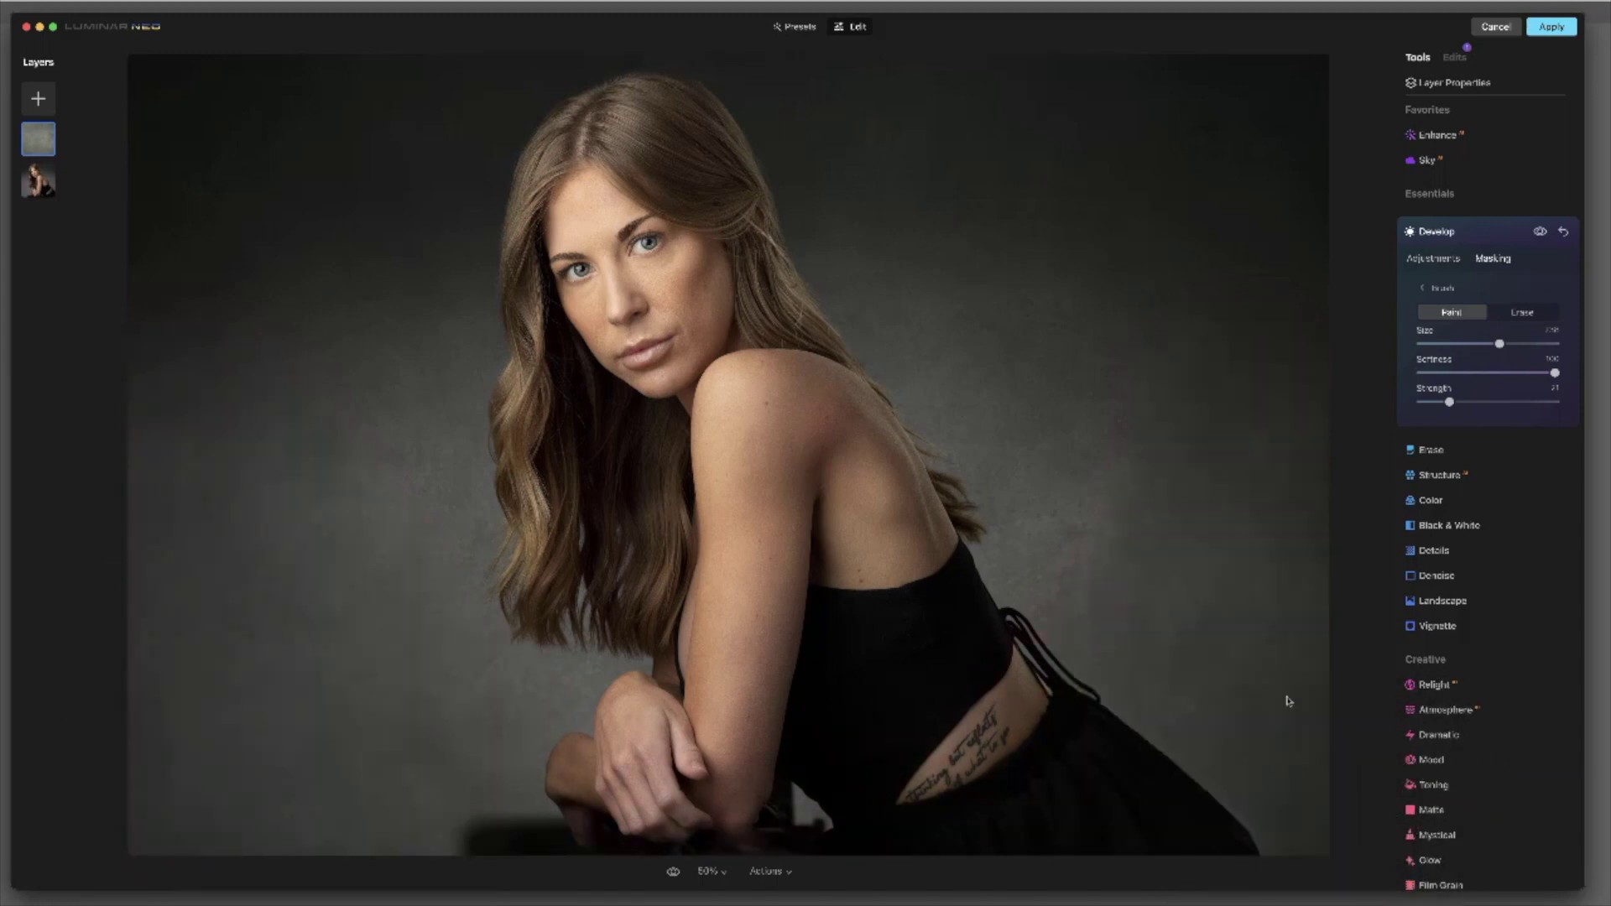
pyautogui.press('[')
pyautogui.press('[')
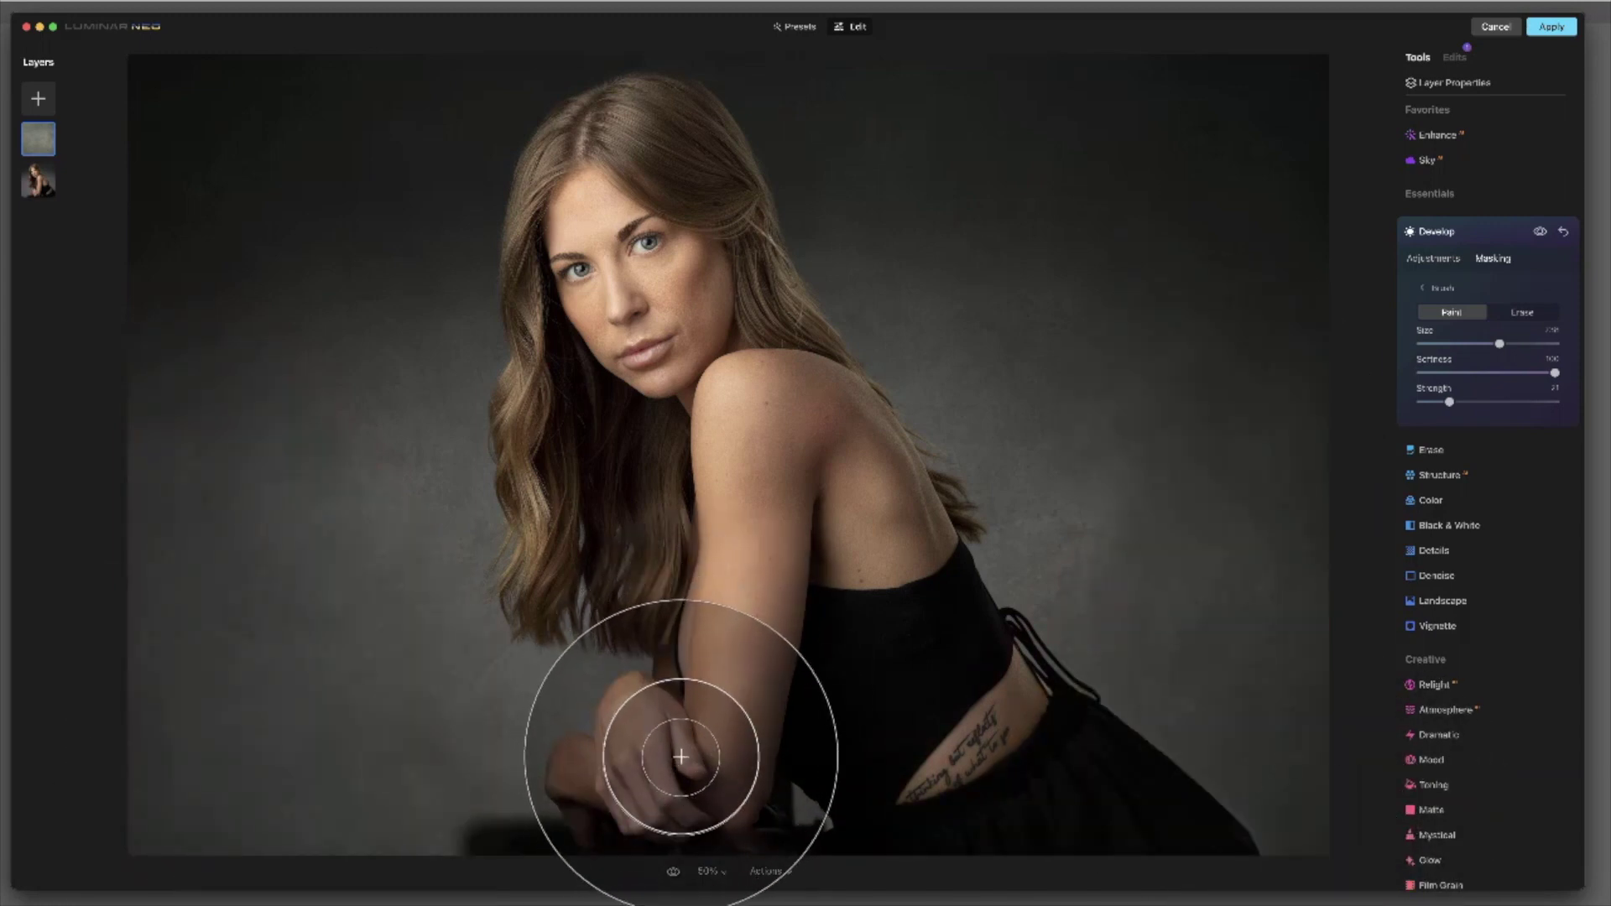
pyautogui.press('[')
pyautogui.moveTo(640, 784)
pyautogui.mouseDown()
pyautogui.moveTo(670, 814)
pyautogui.moveTo(1038, 853)
pyautogui.mouseUp()
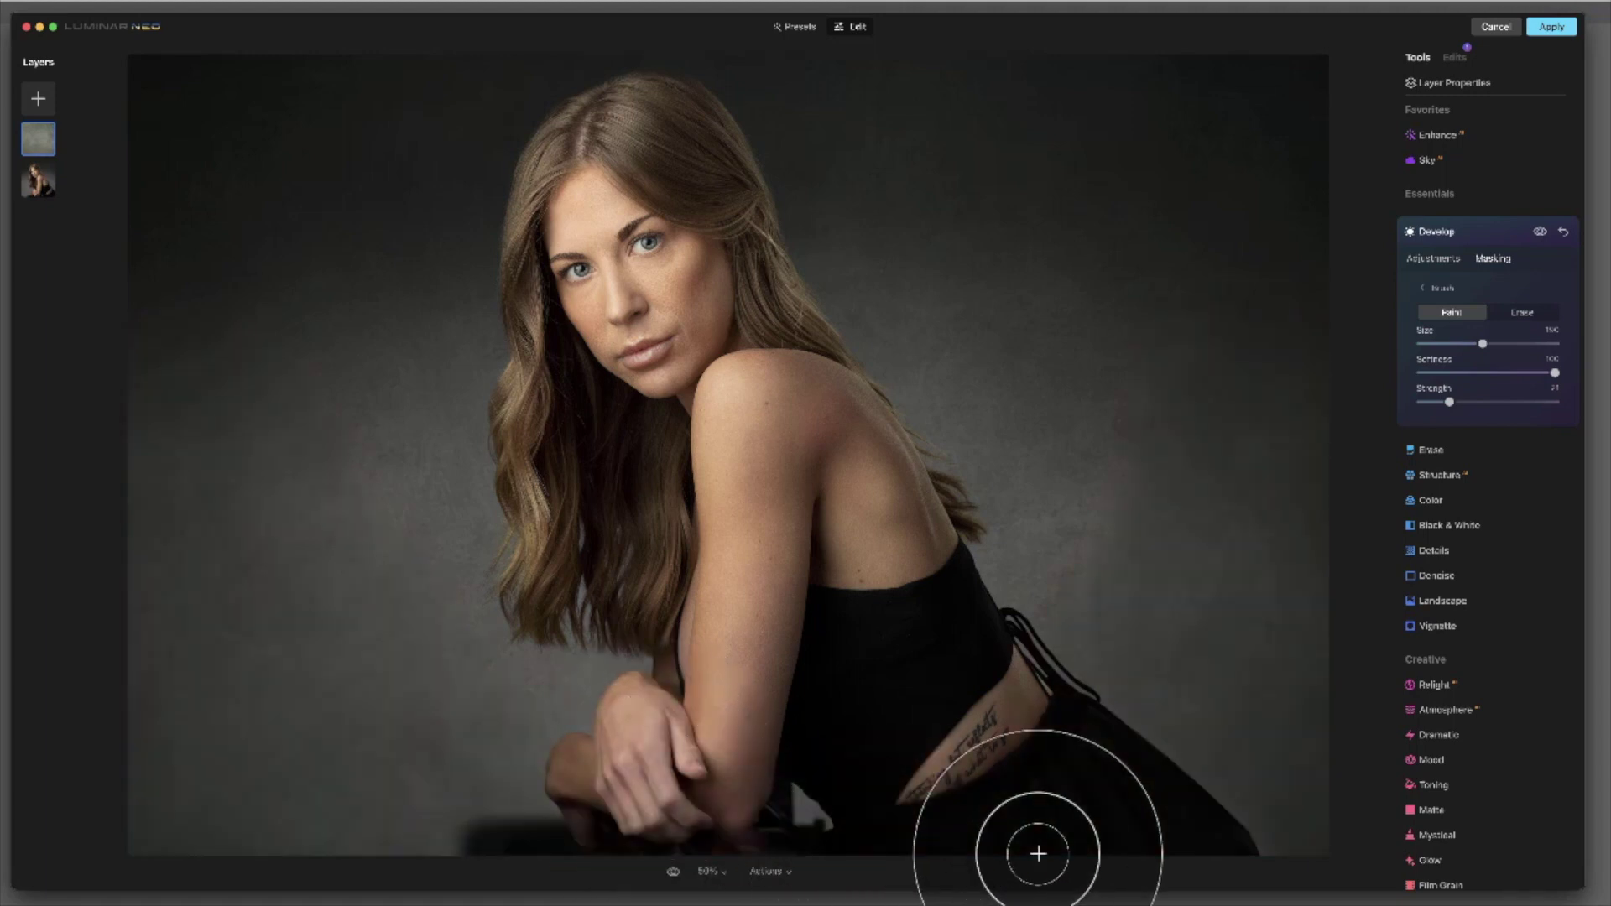
pyautogui.moveTo(1313, 783); pyautogui.dragTo(1284, 363)
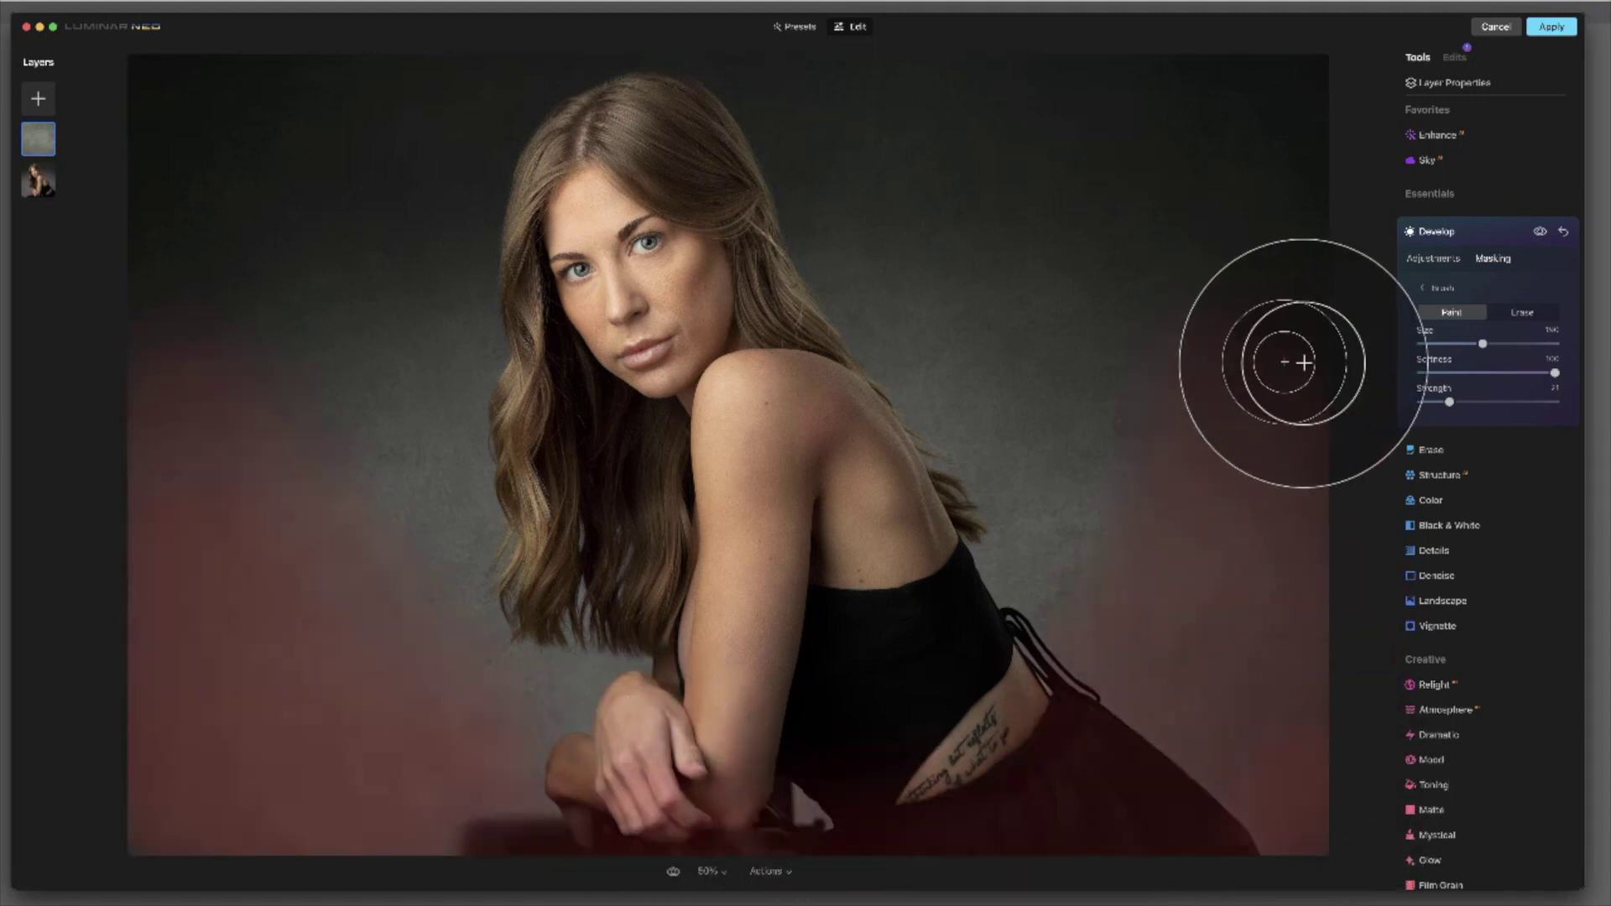
pyautogui.click(1436, 233)
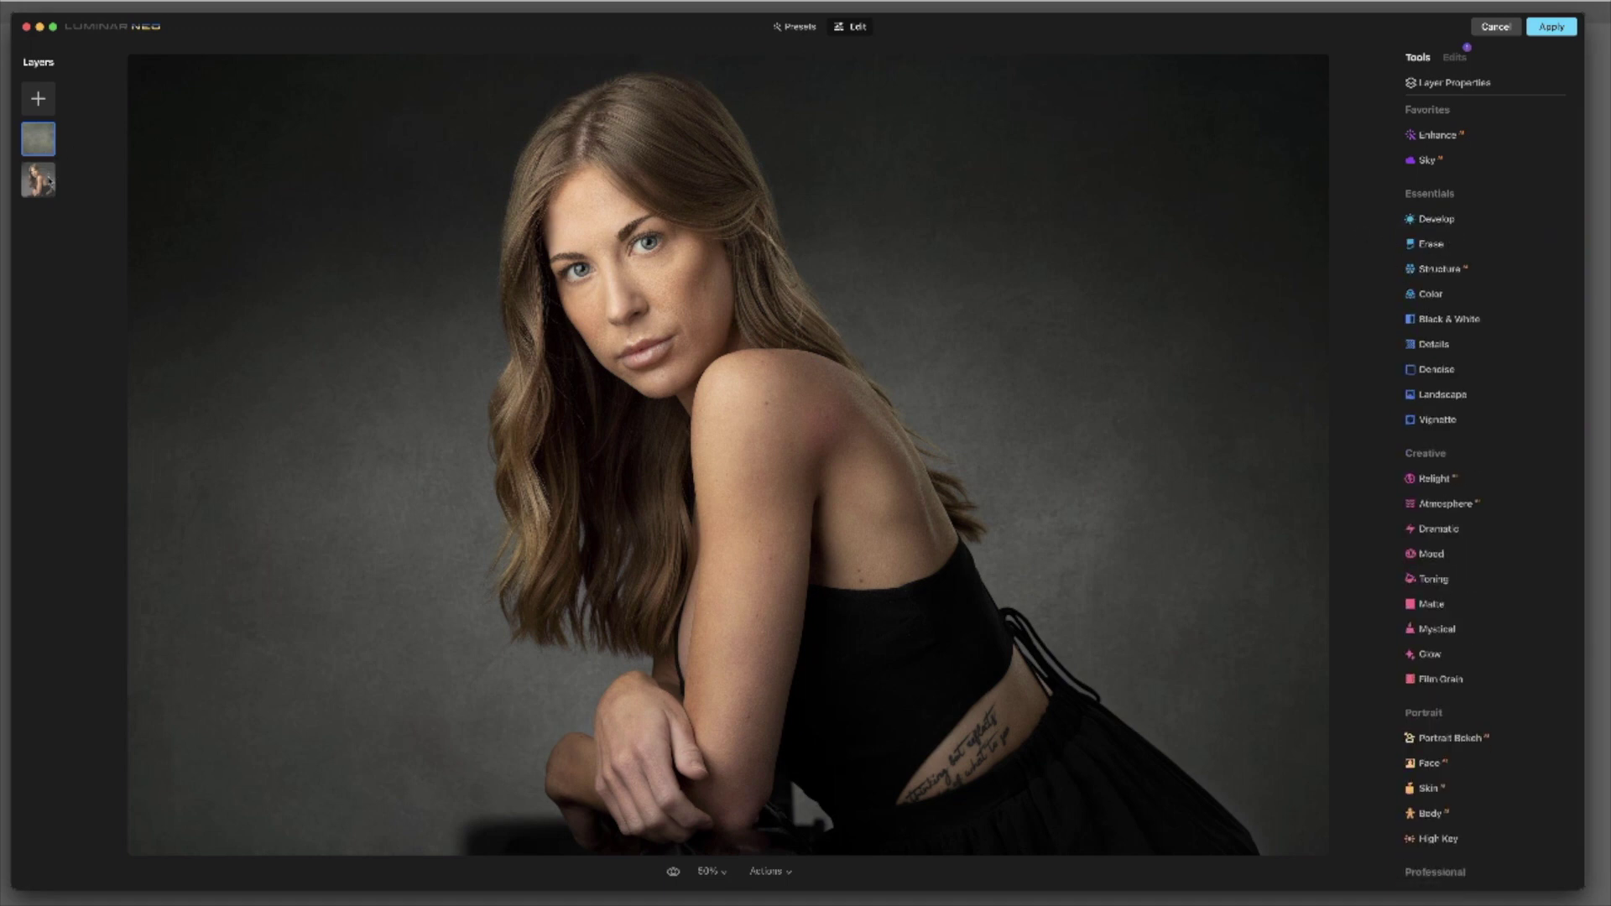
# - On the portrait photo layer, raise the Develop exposure slightly to 1.44
pyautogui.click(38, 179)
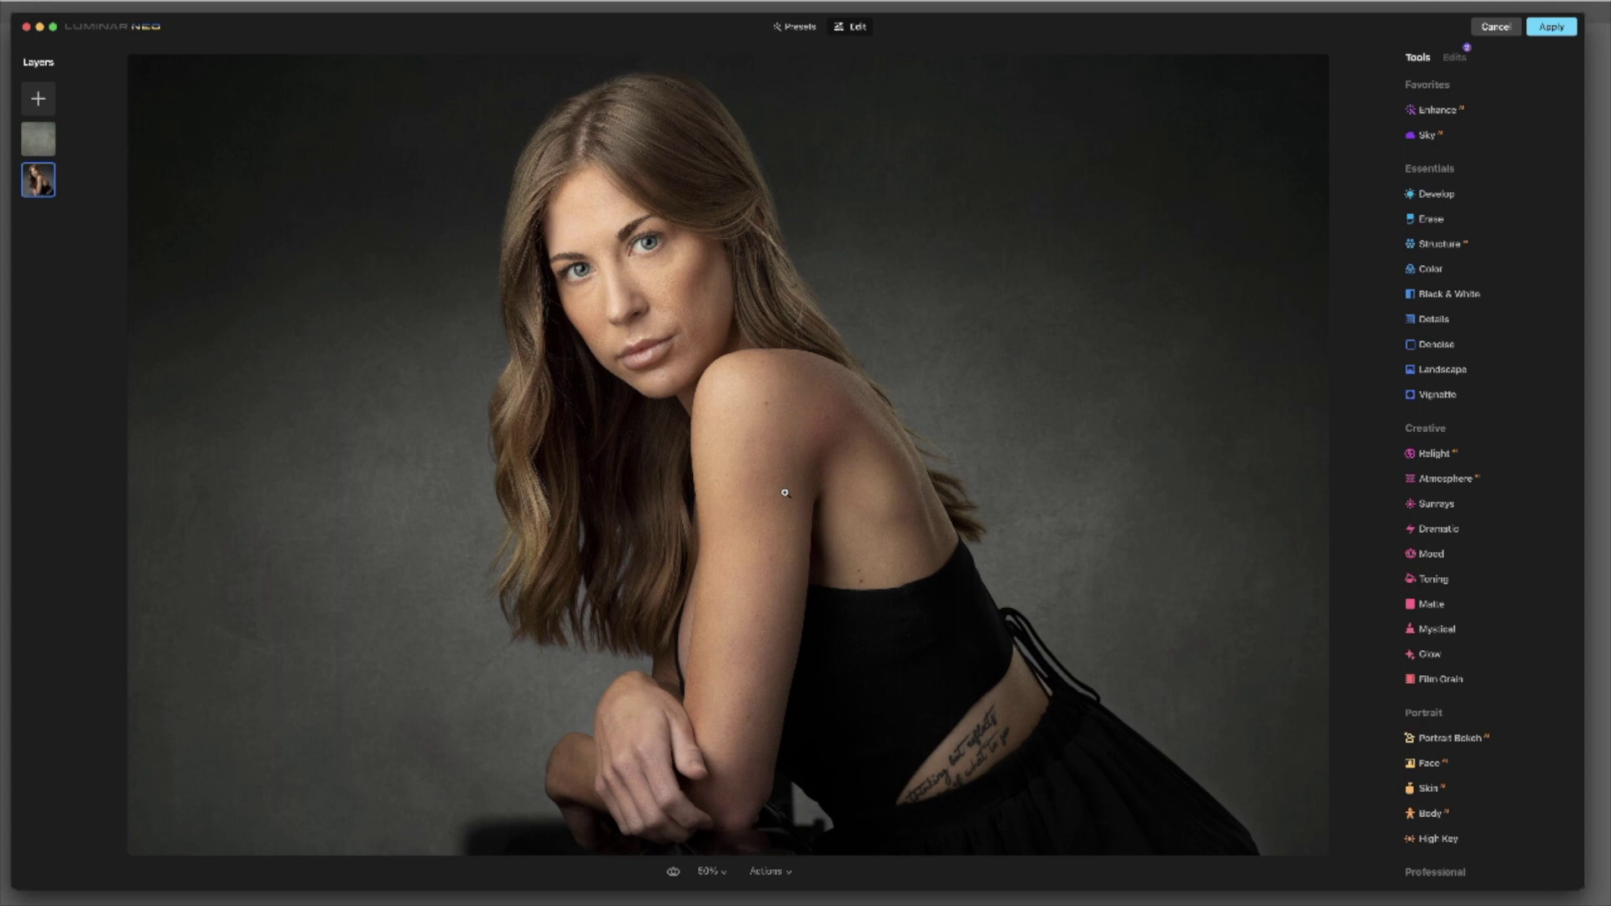
pyautogui.click(1437, 195)
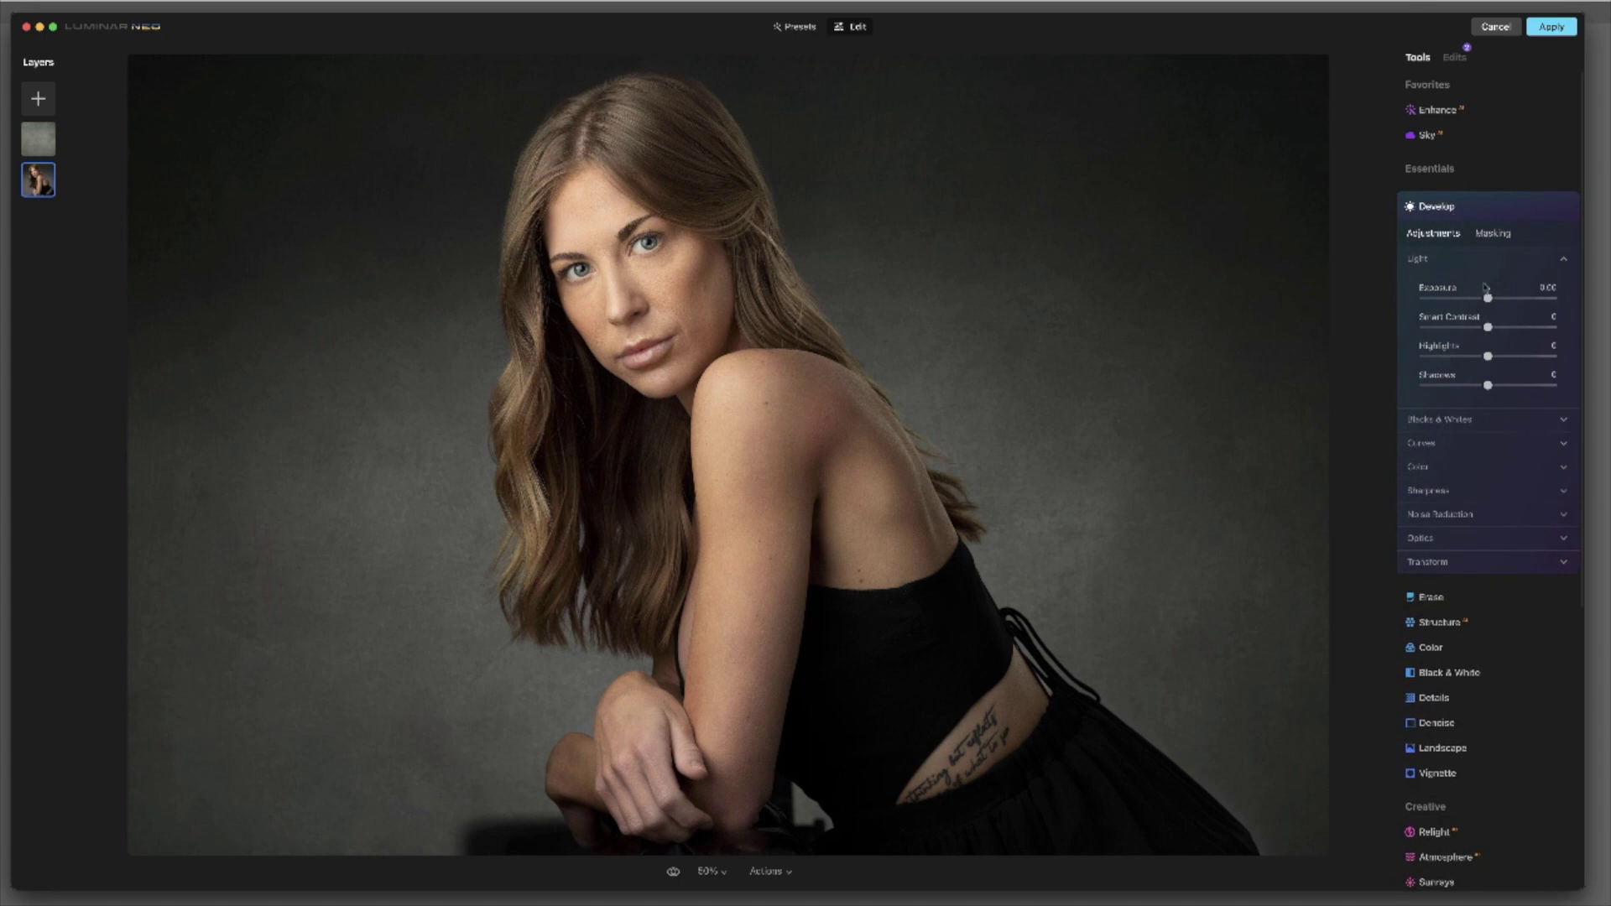
pyautogui.click(1488, 298)
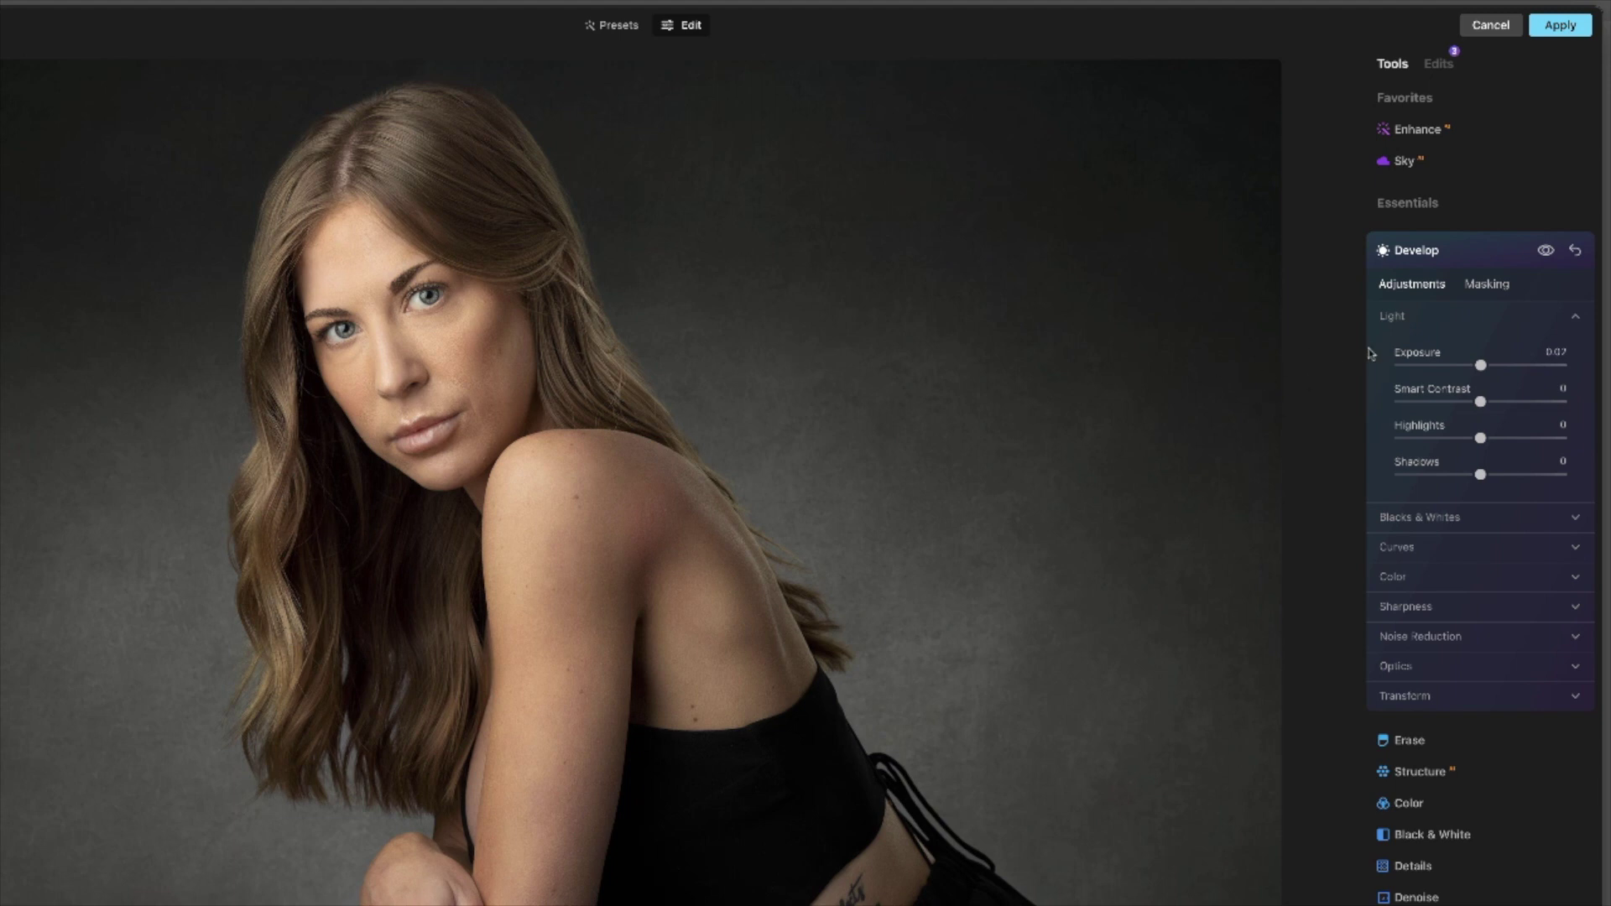
pyautogui.moveTo(1482, 366)
pyautogui.mouseDown()
pyautogui.moveTo(1557, 369)
pyautogui.moveTo(1509, 374)
pyautogui.mouseUp()
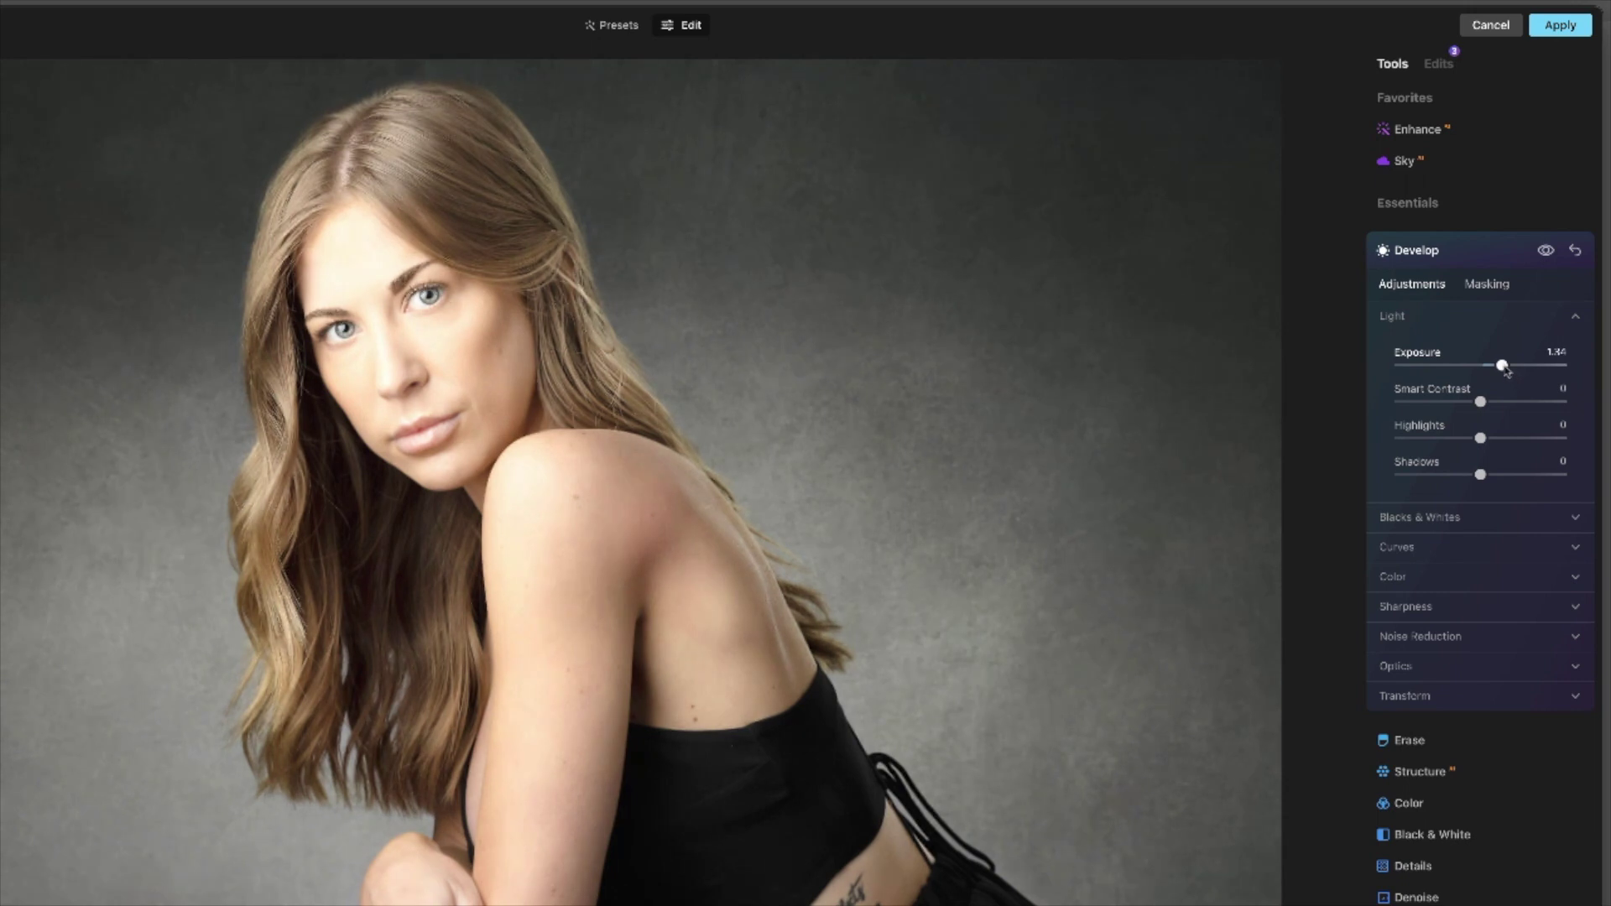
# - Switch the white balance to Custom with Temperature nudged to 1
pyautogui.click(1440, 579)
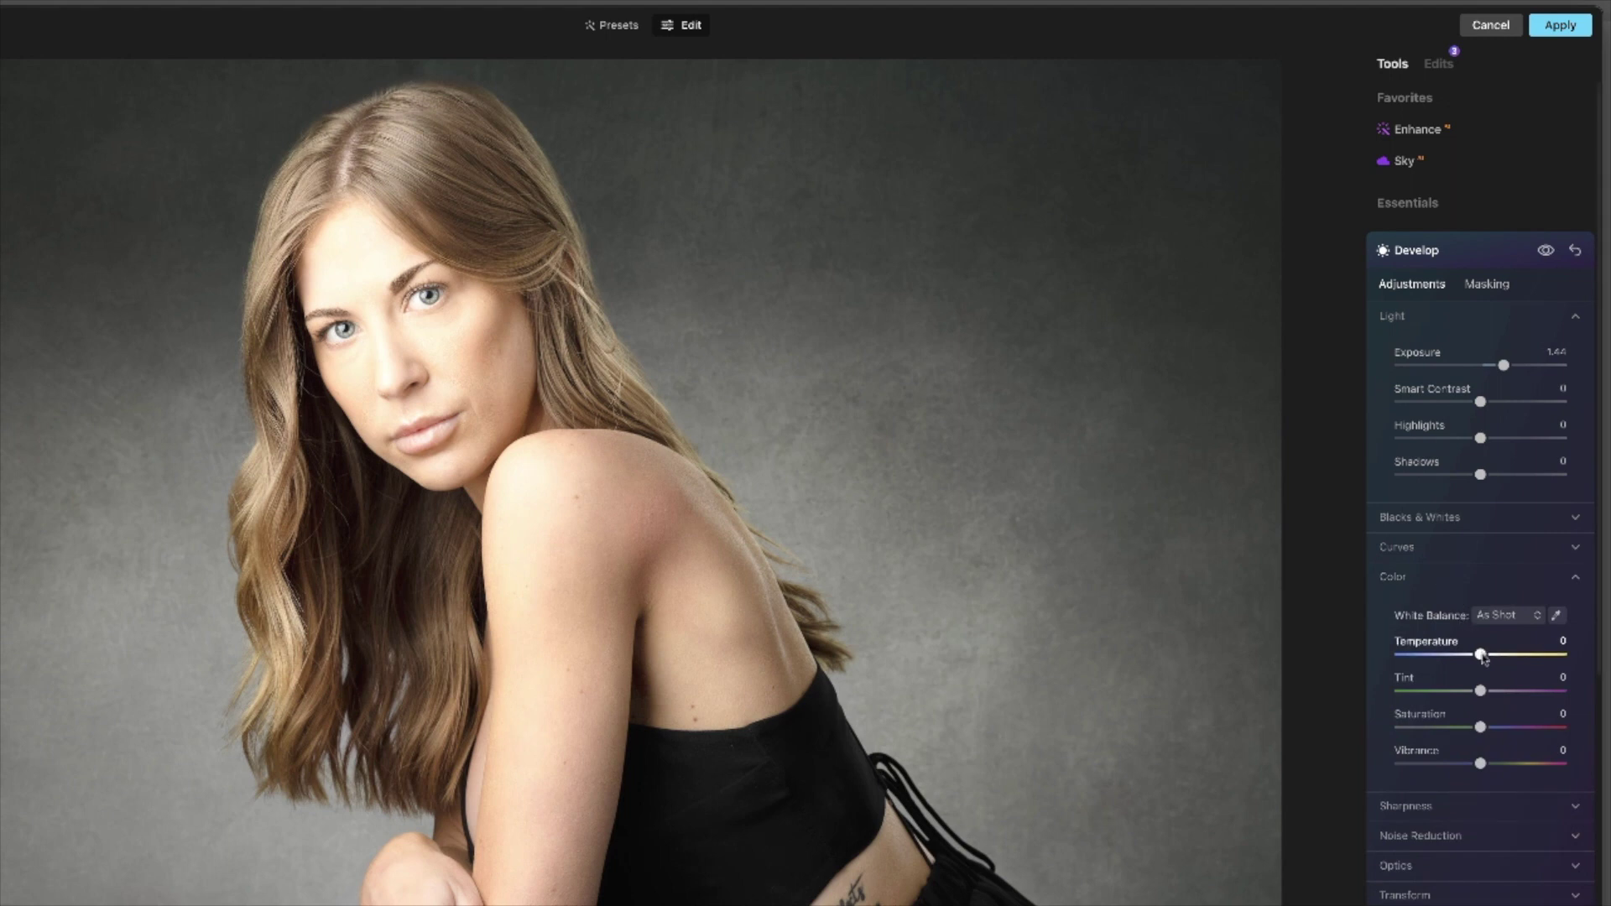
pyautogui.moveTo(1481, 658); pyautogui.dragTo(1481, 659)
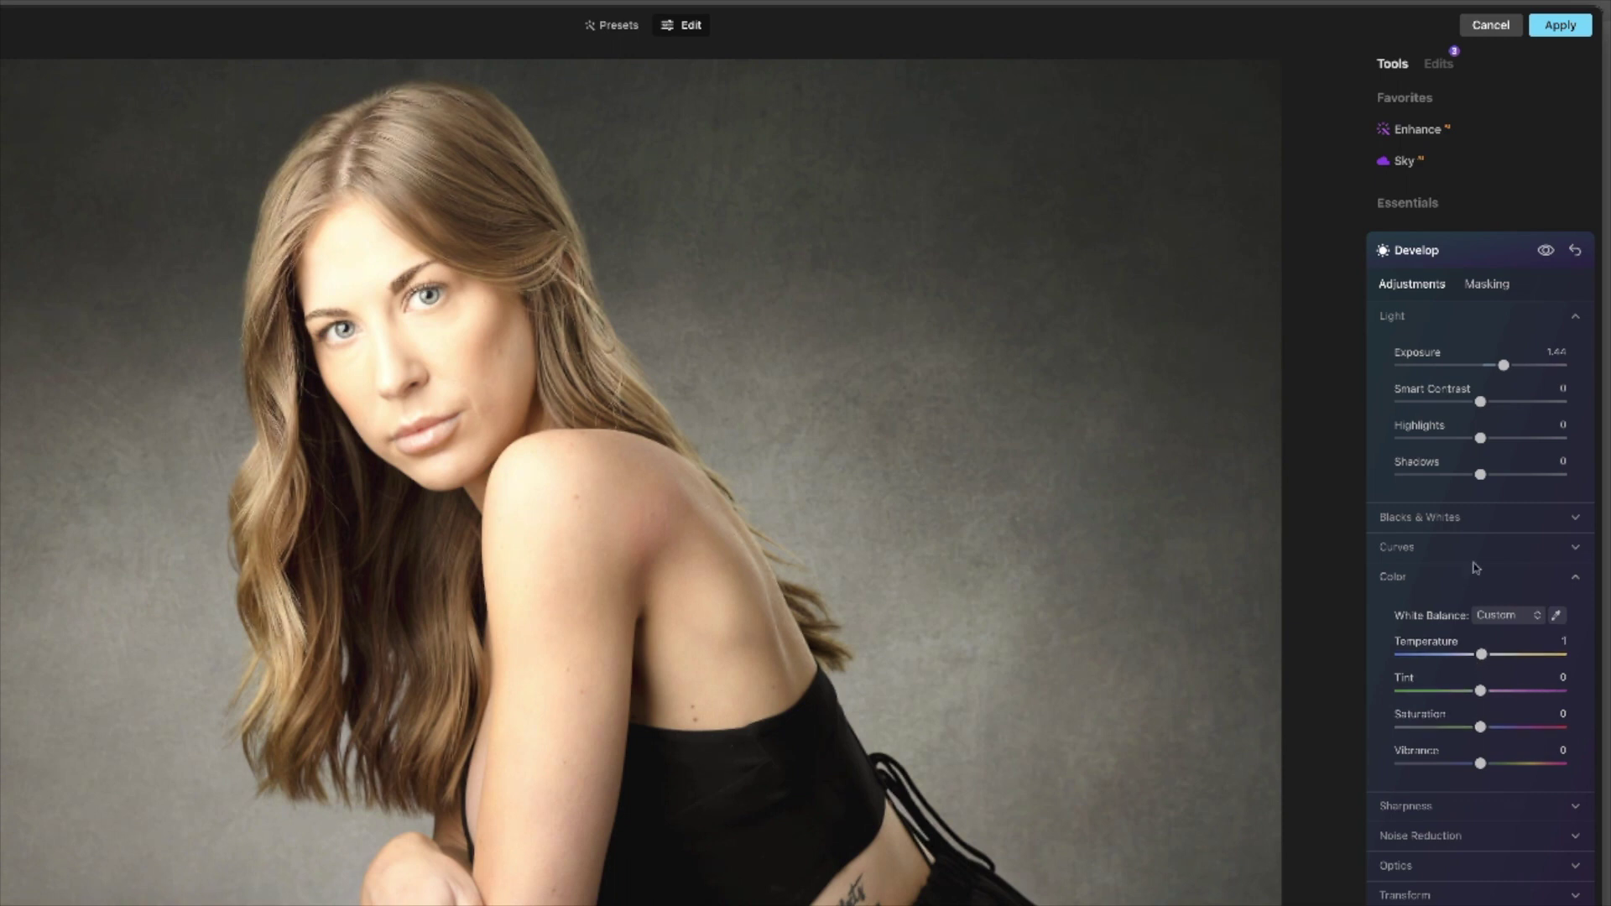
pyautogui.click(1485, 286)
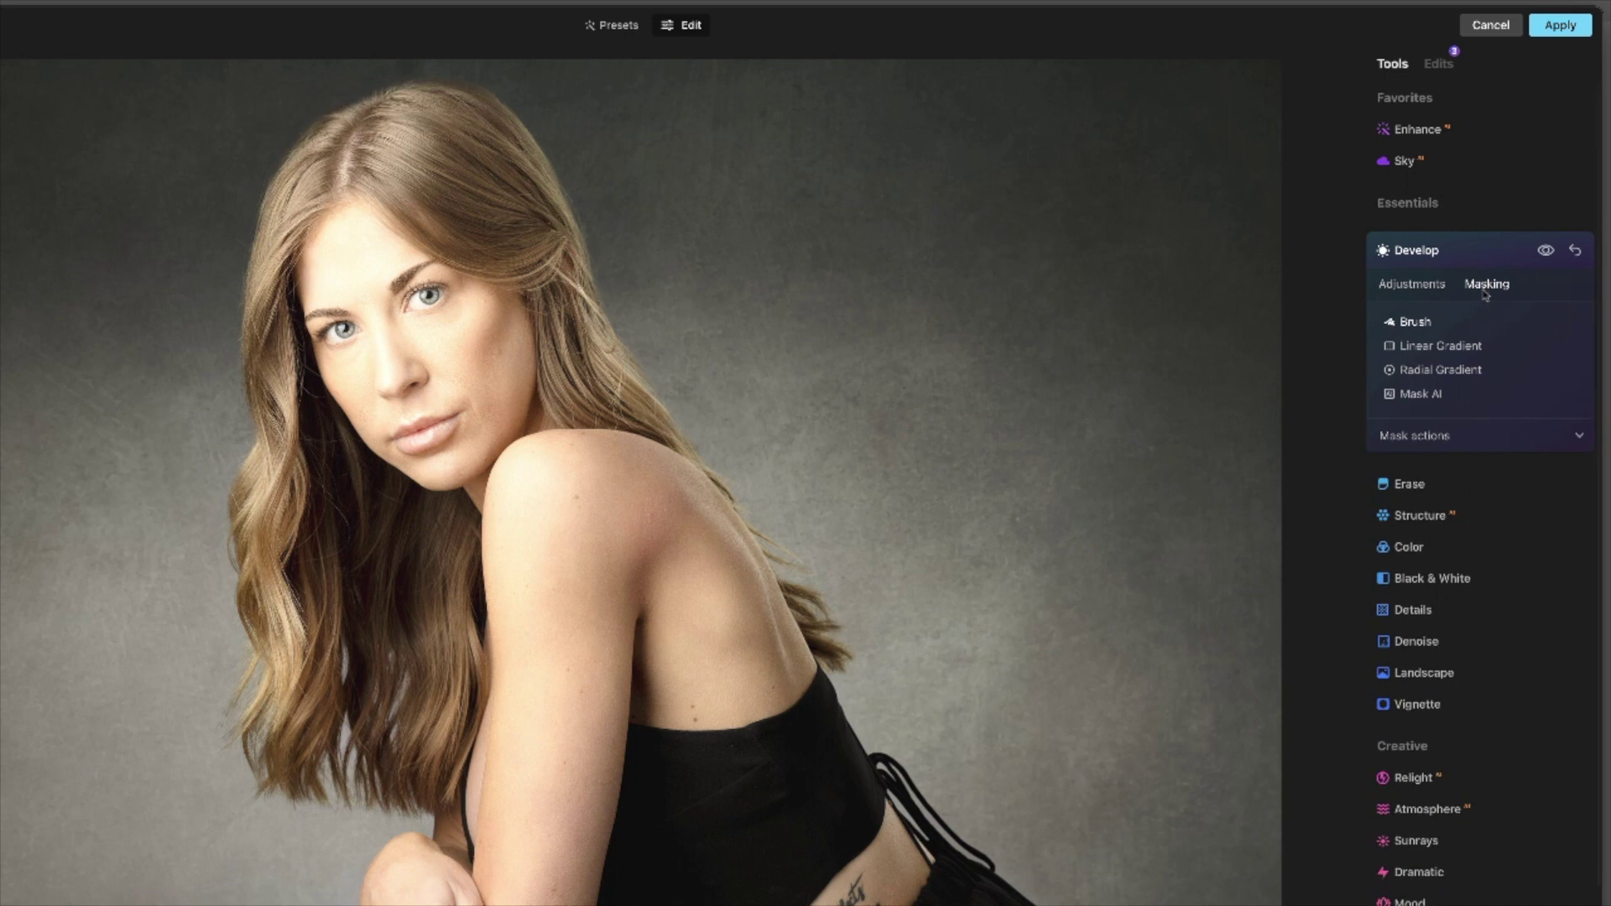
# - Start a brush mask with Strength about 17 and Size 10
pyautogui.click(1427, 323)
pyautogui.moveTo(1564, 464); pyautogui.dragTo(1415, 467)
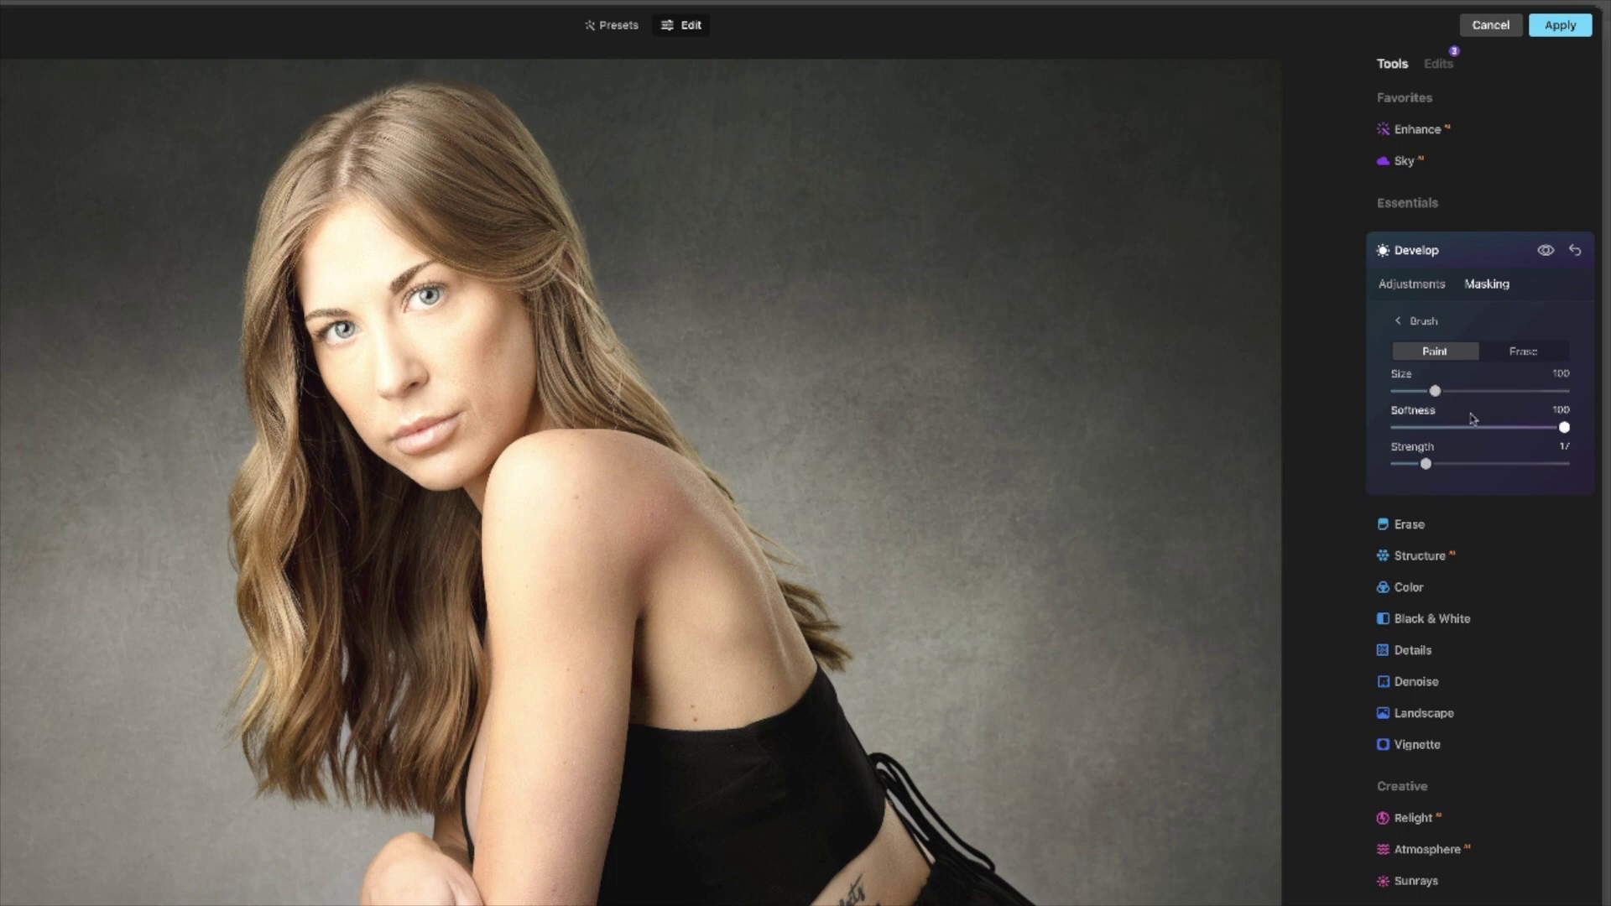
pyautogui.moveTo(1435, 393); pyautogui.dragTo(1403, 392)
pyautogui.press('[')
pyautogui.press('[')
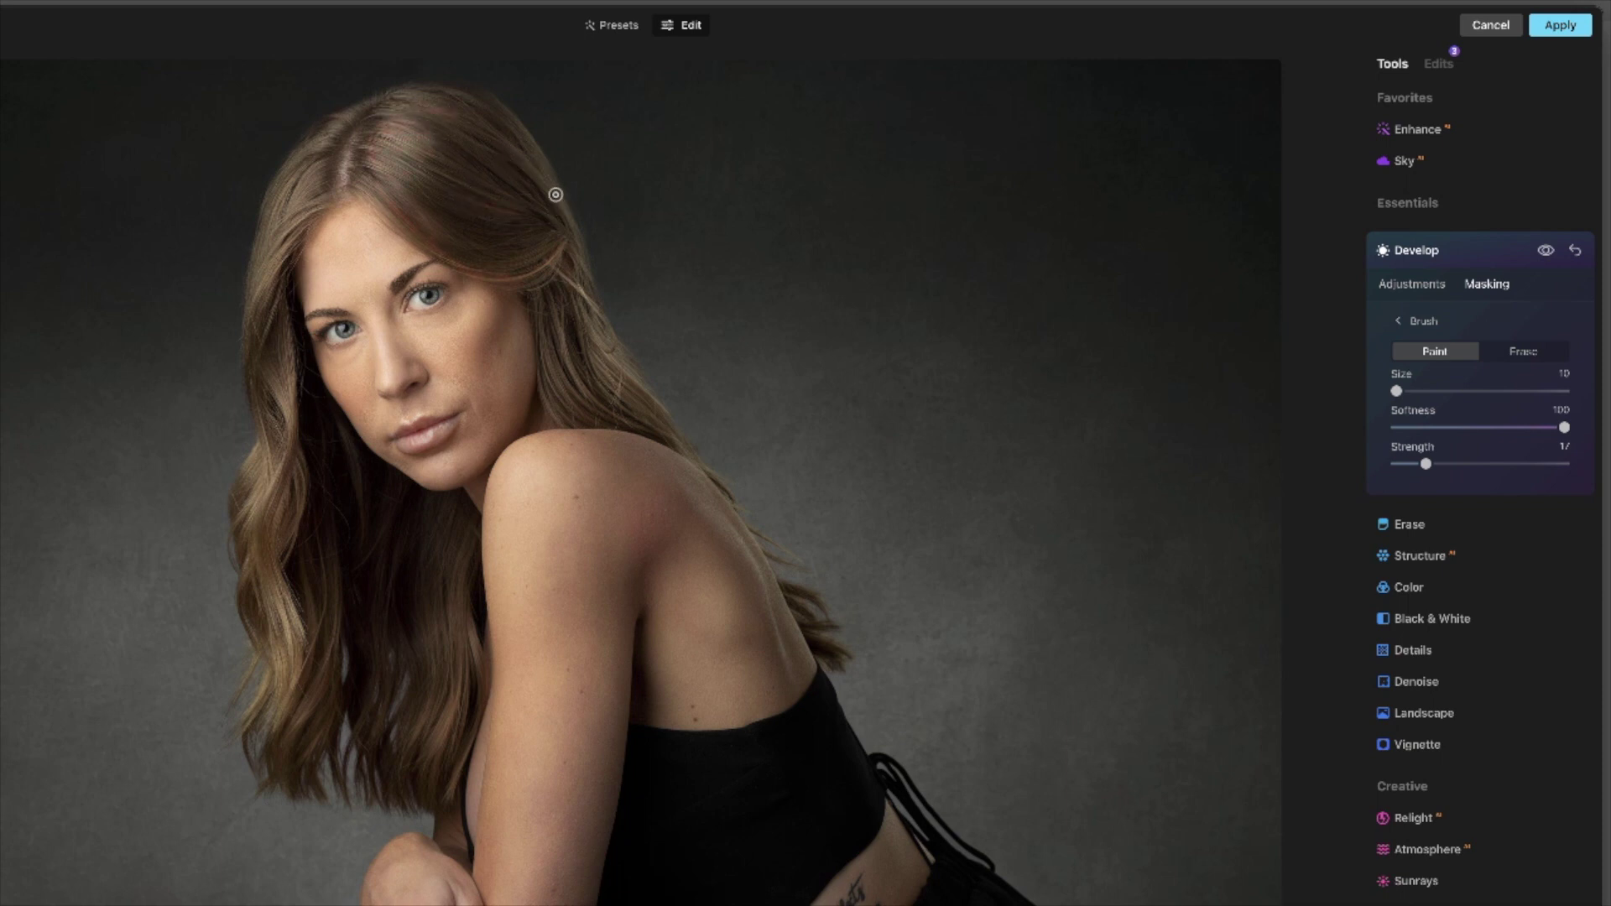
# - Paint the brightening onto the hair strands and compare before/after
pyautogui.moveTo(572, 228)
pyautogui.mouseDown()
pyautogui.moveTo(486, 119)
pyautogui.moveTo(305, 174)
pyautogui.moveTo(281, 229)
pyautogui.moveTo(331, 168)
pyautogui.moveTo(288, 221)
pyautogui.mouseUp()
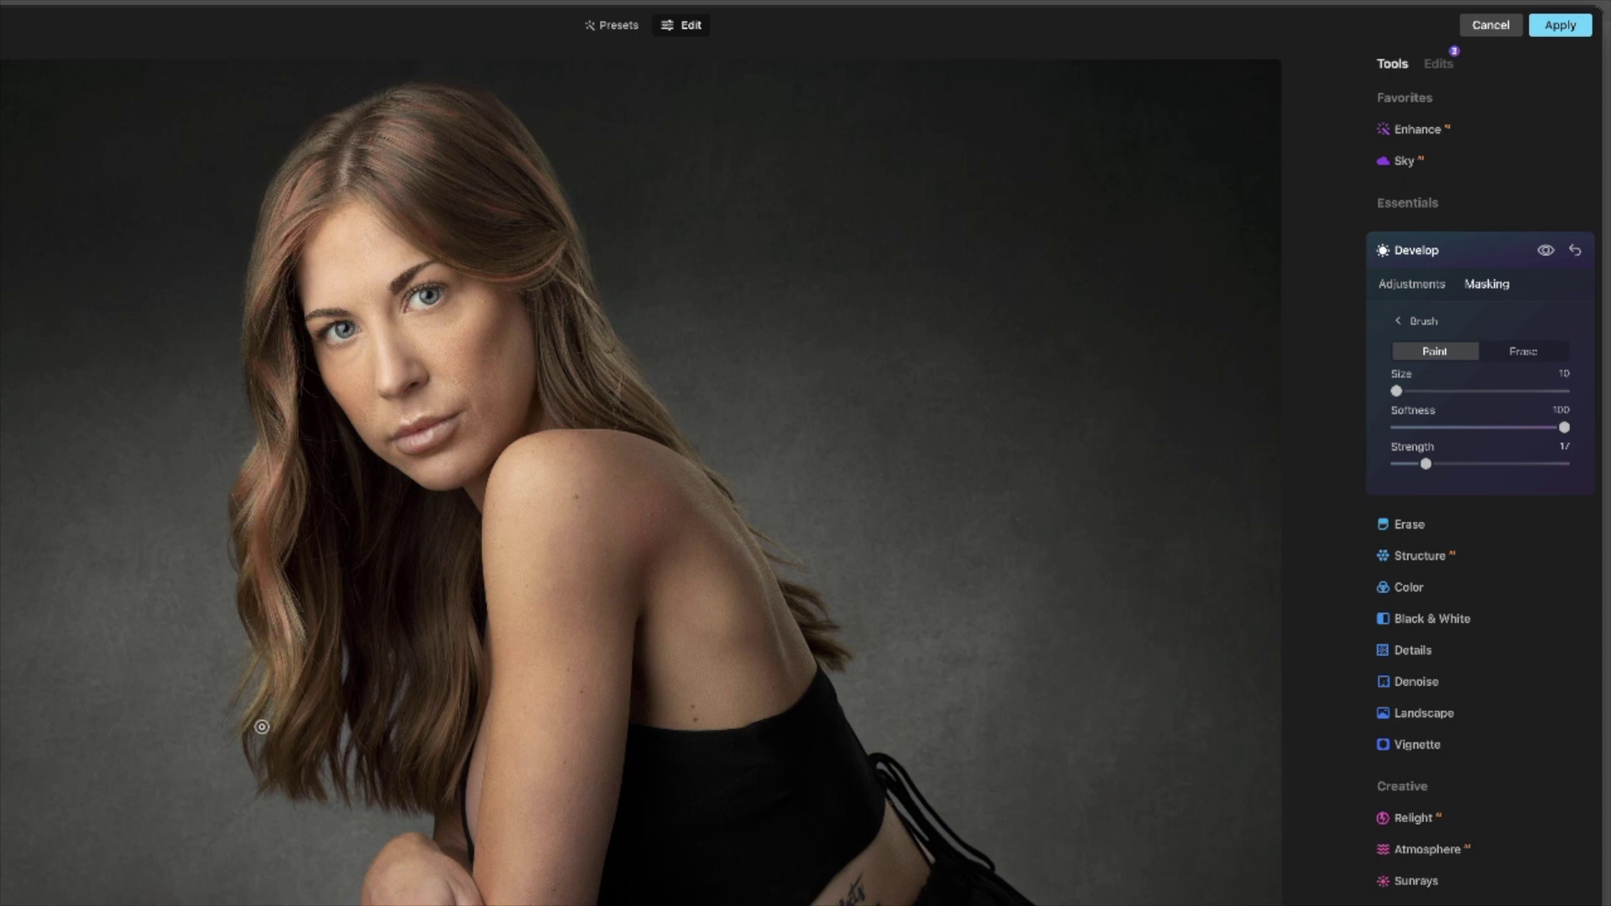
pyautogui.moveTo(272, 665)
pyautogui.mouseDown()
pyautogui.moveTo(264, 693)
pyautogui.moveTo(281, 587)
pyautogui.moveTo(324, 701)
pyautogui.mouseUp()
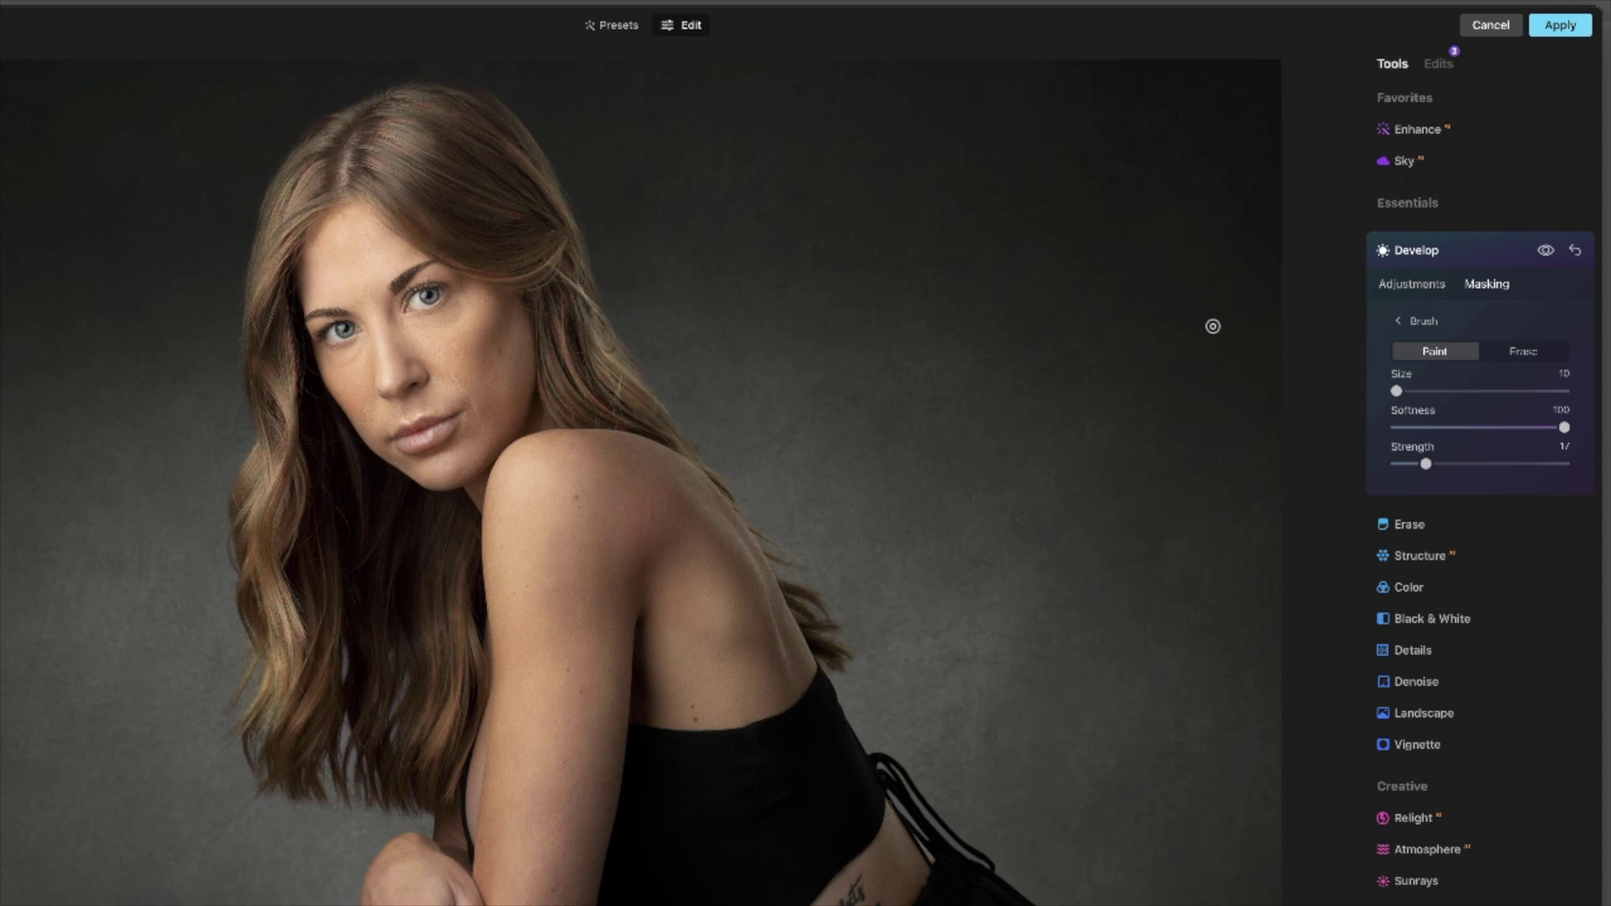
pyautogui.click(1545, 252)
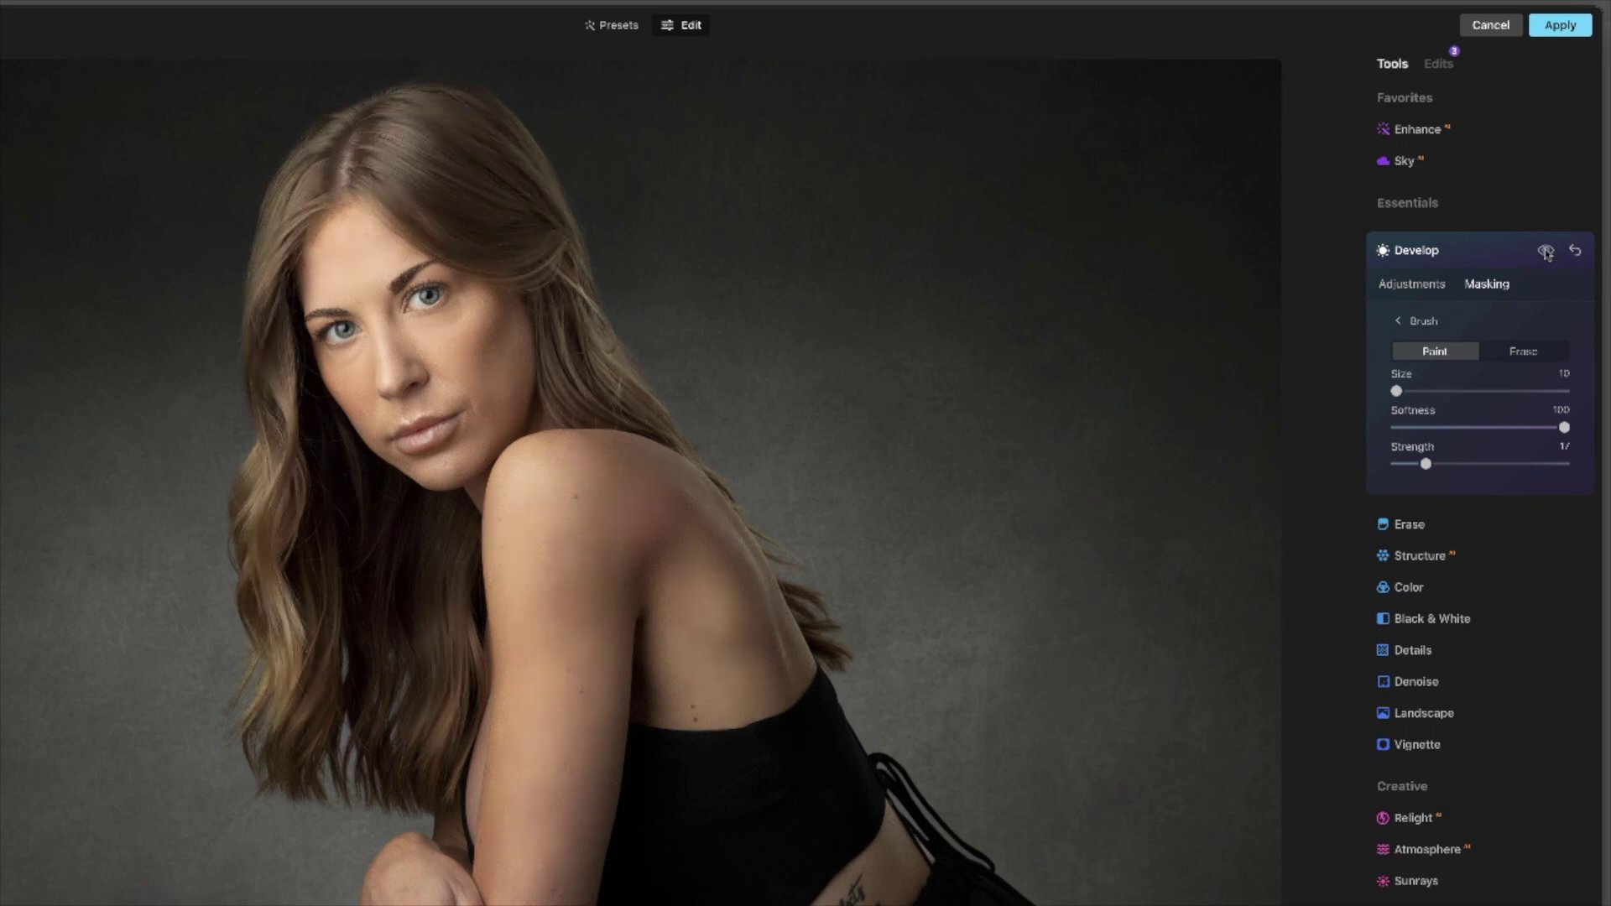
pyautogui.click(1546, 252)
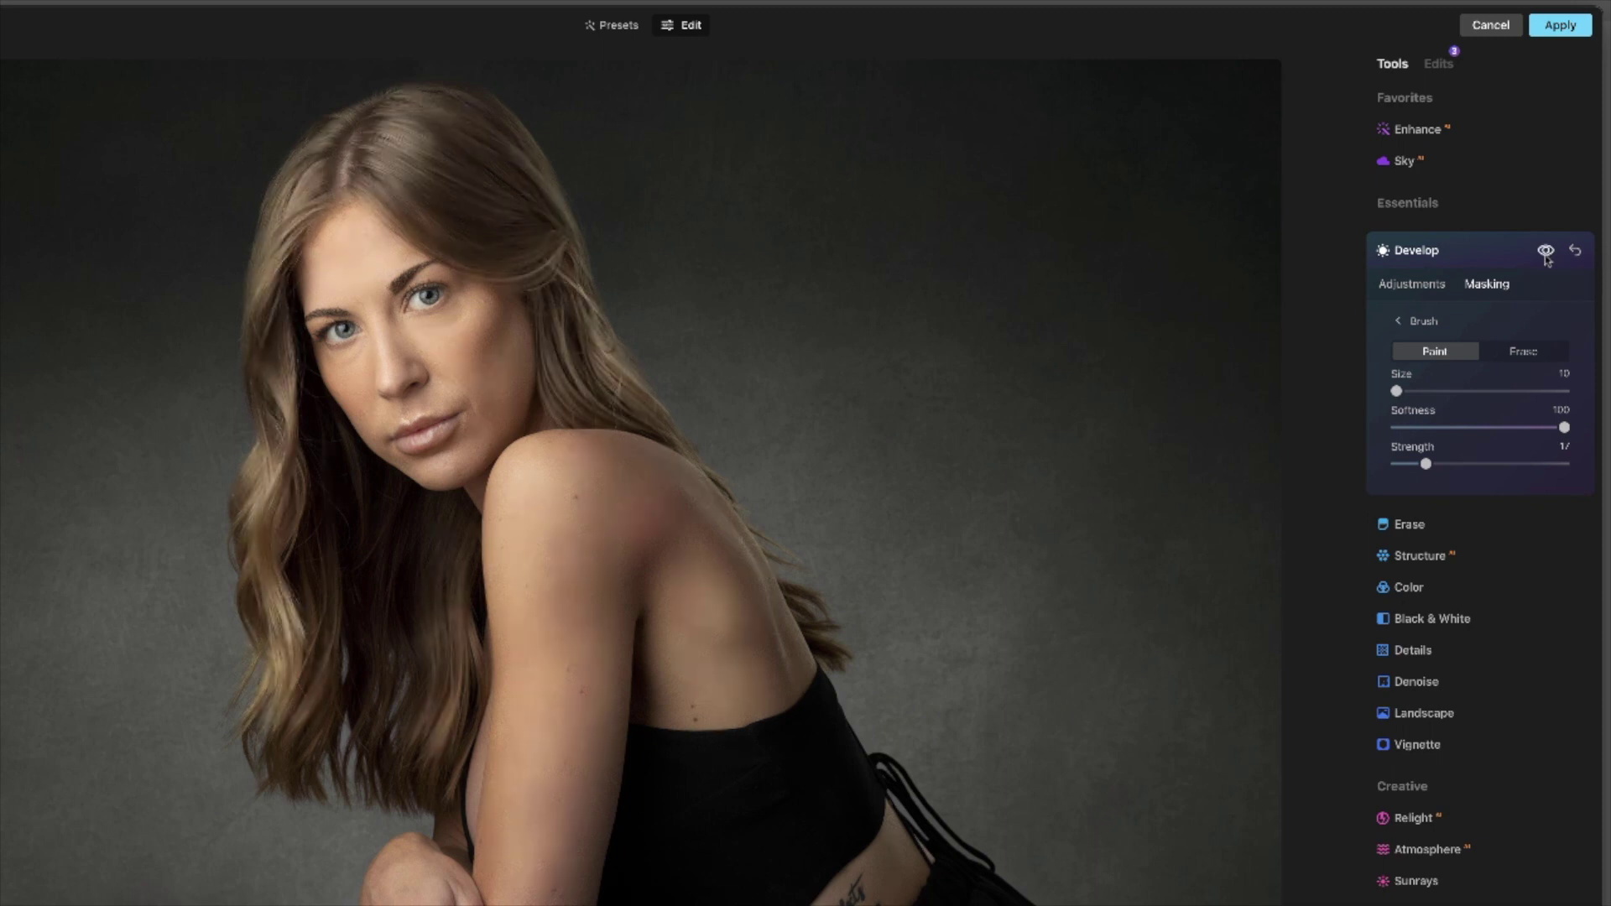
pyautogui.click(1547, 252)
pyautogui.click(1547, 252)
# - Add a new Develop adjustment with lowered exposure and a brush mask at Strength 13
pyautogui.click(1421, 252)
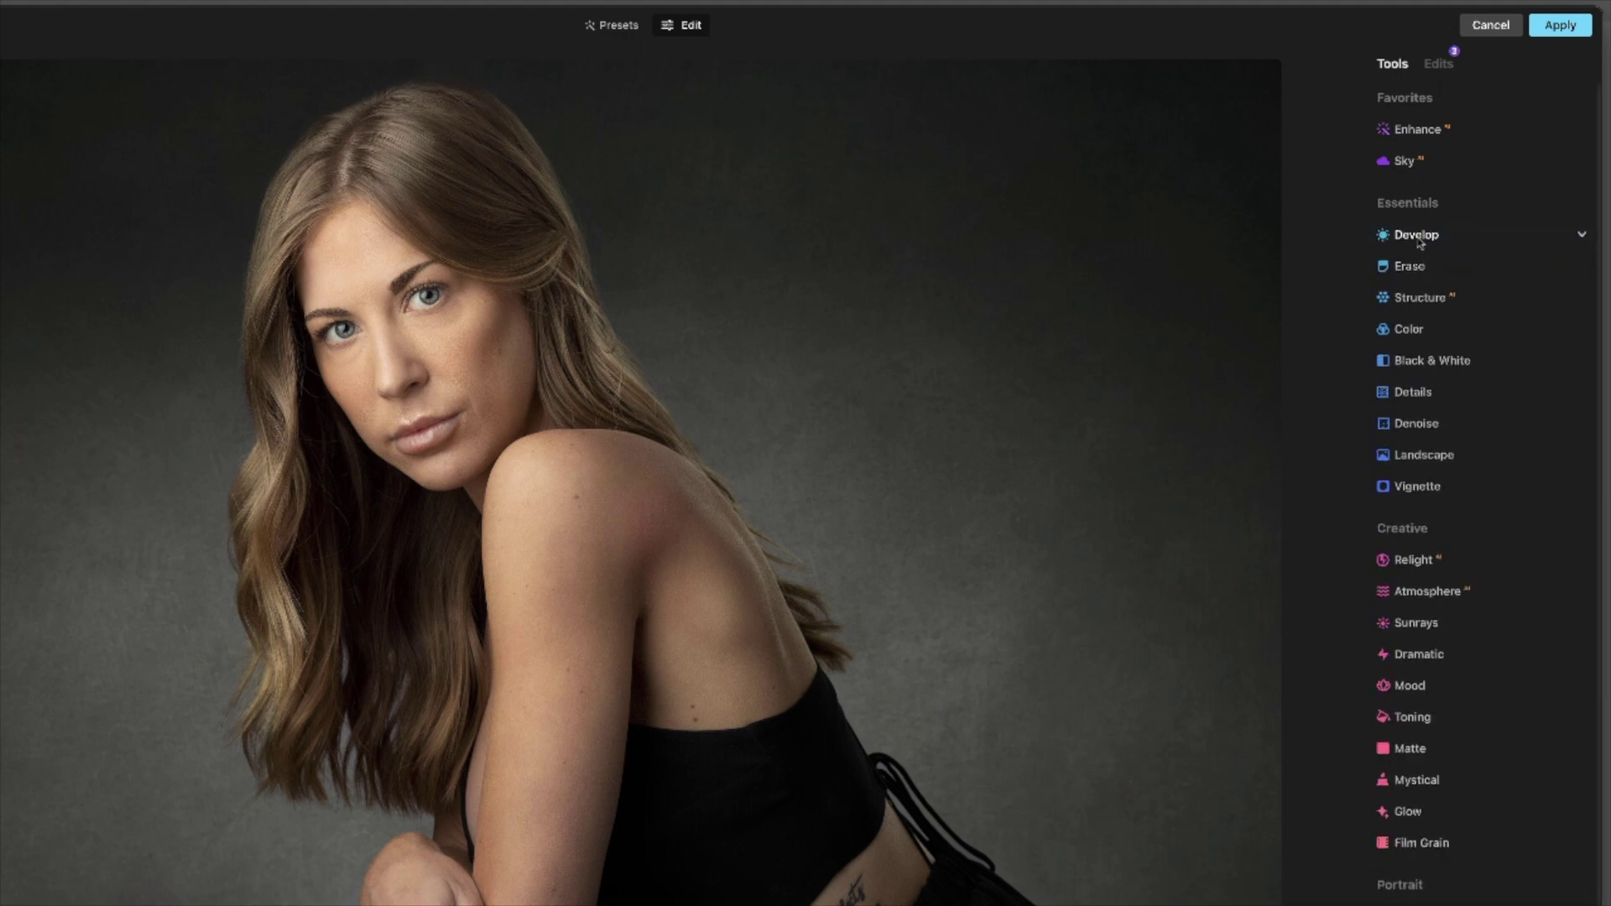
pyautogui.click(1419, 236)
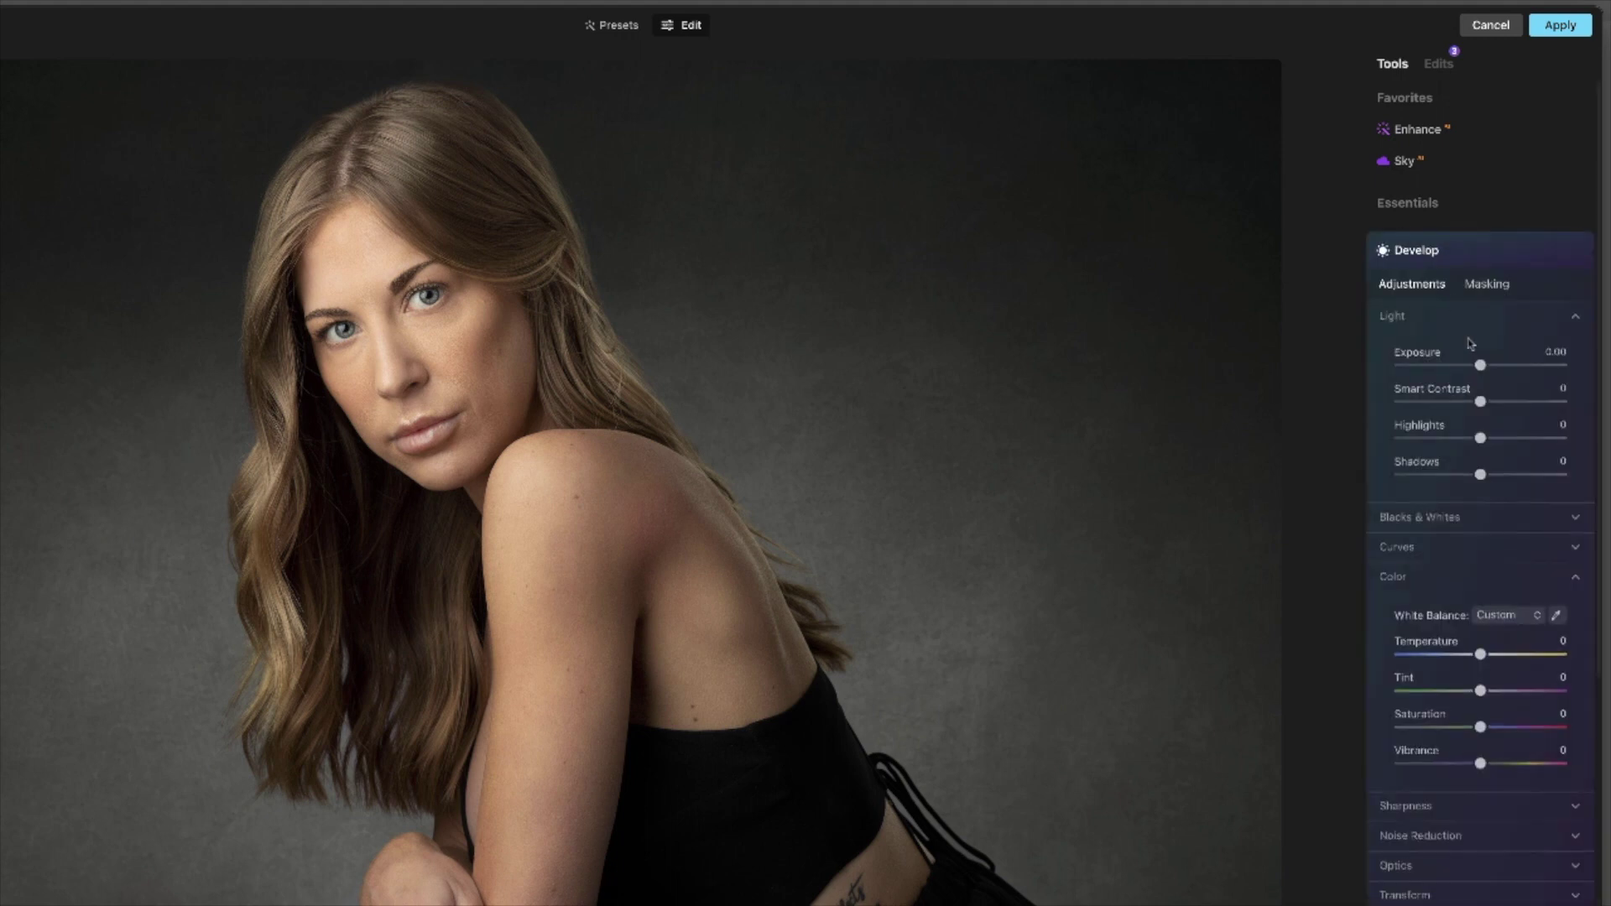
pyautogui.moveTo(1480, 365); pyautogui.dragTo(1465, 366)
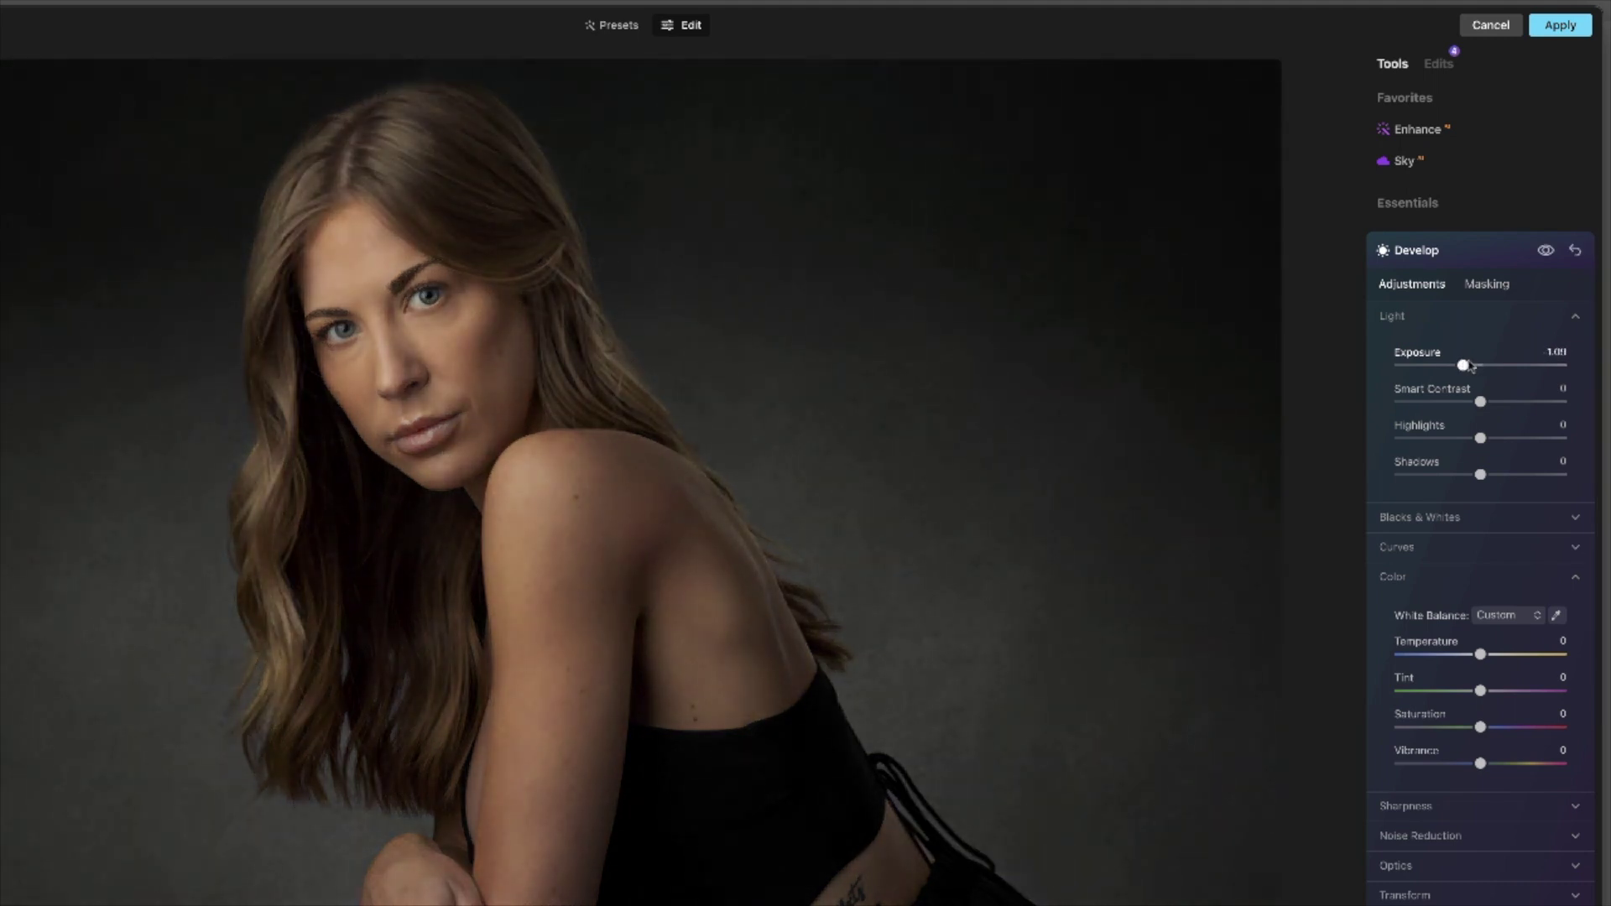
pyautogui.click(1498, 294)
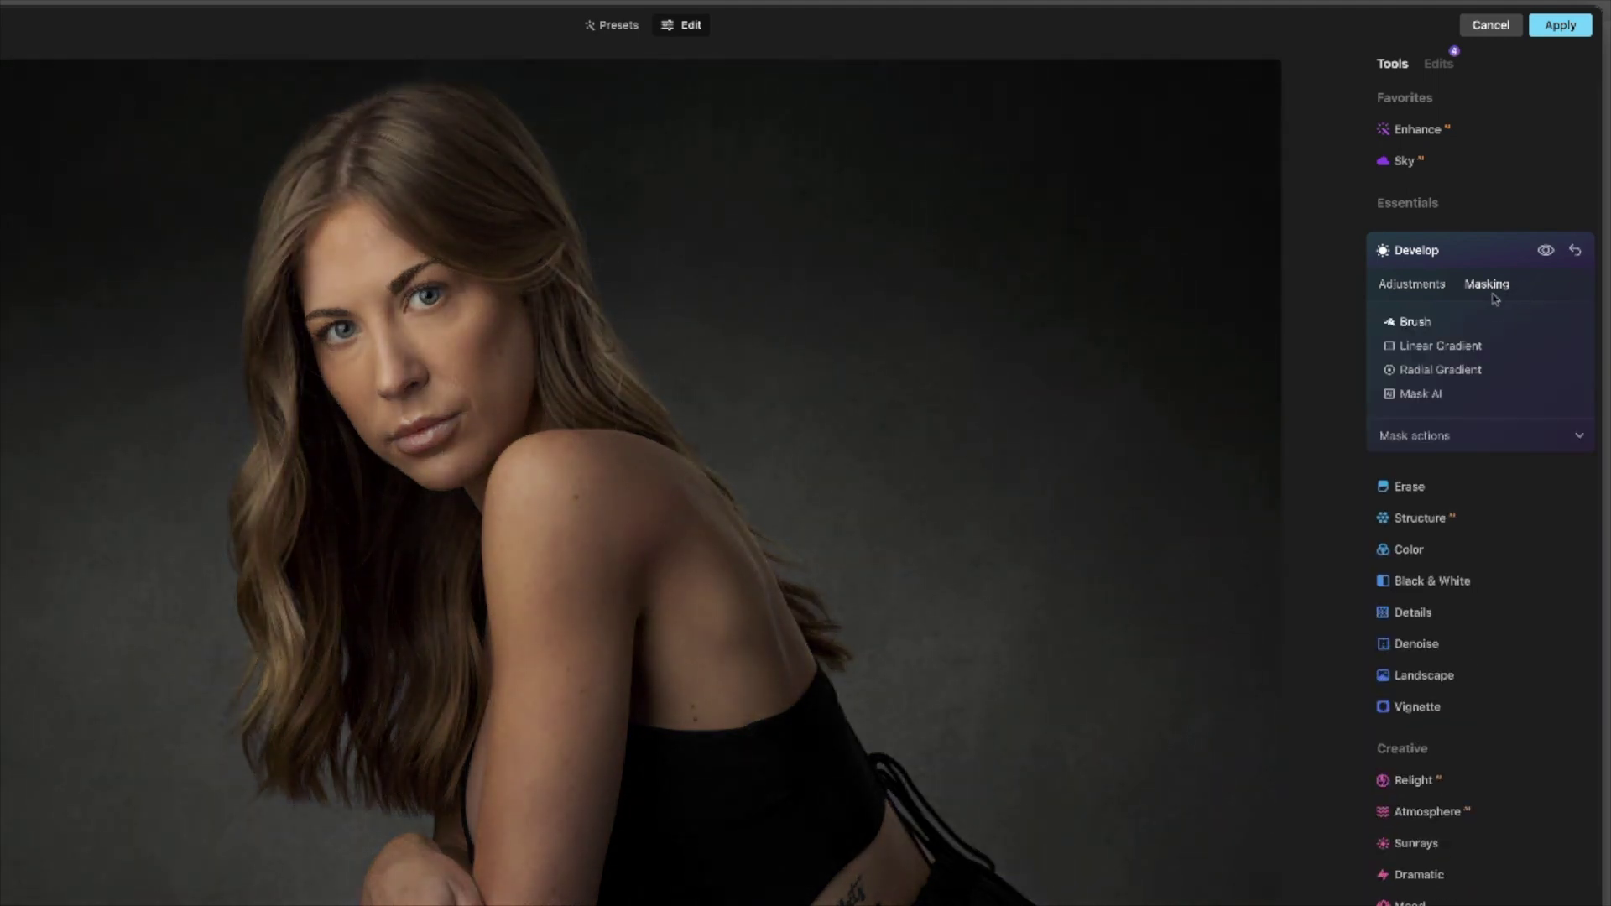
pyautogui.click(1423, 321)
pyautogui.moveTo(1563, 463); pyautogui.dragTo(1418, 463)
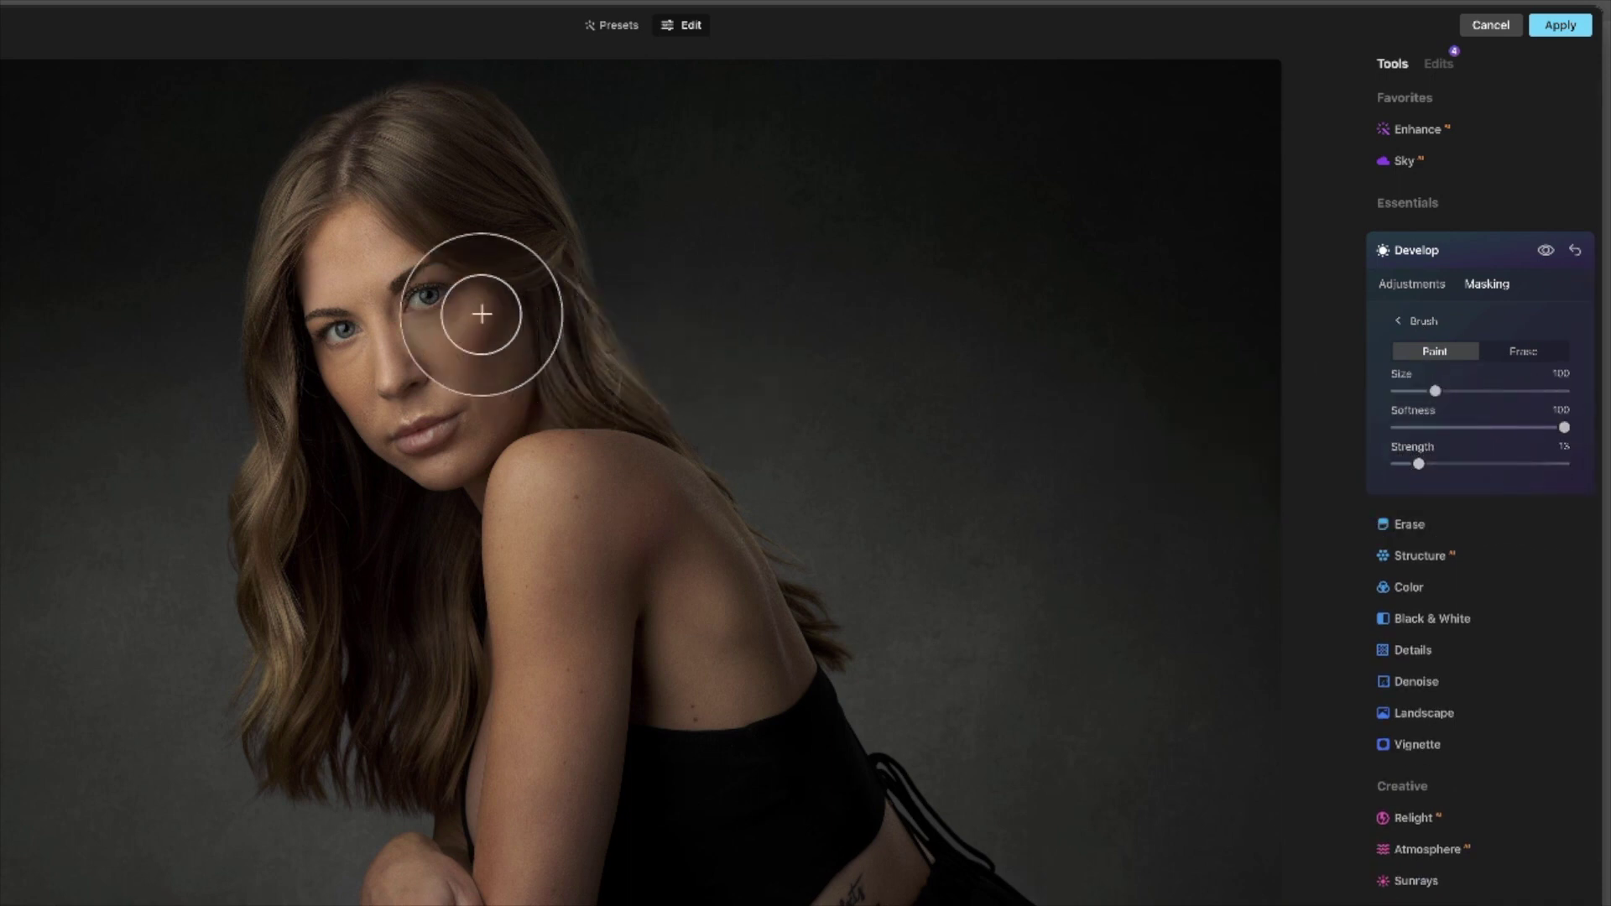
# - Burn the shoulder, then raise Strength to 15 and darken the hair and lower photo
pyautogui.click(574, 578)
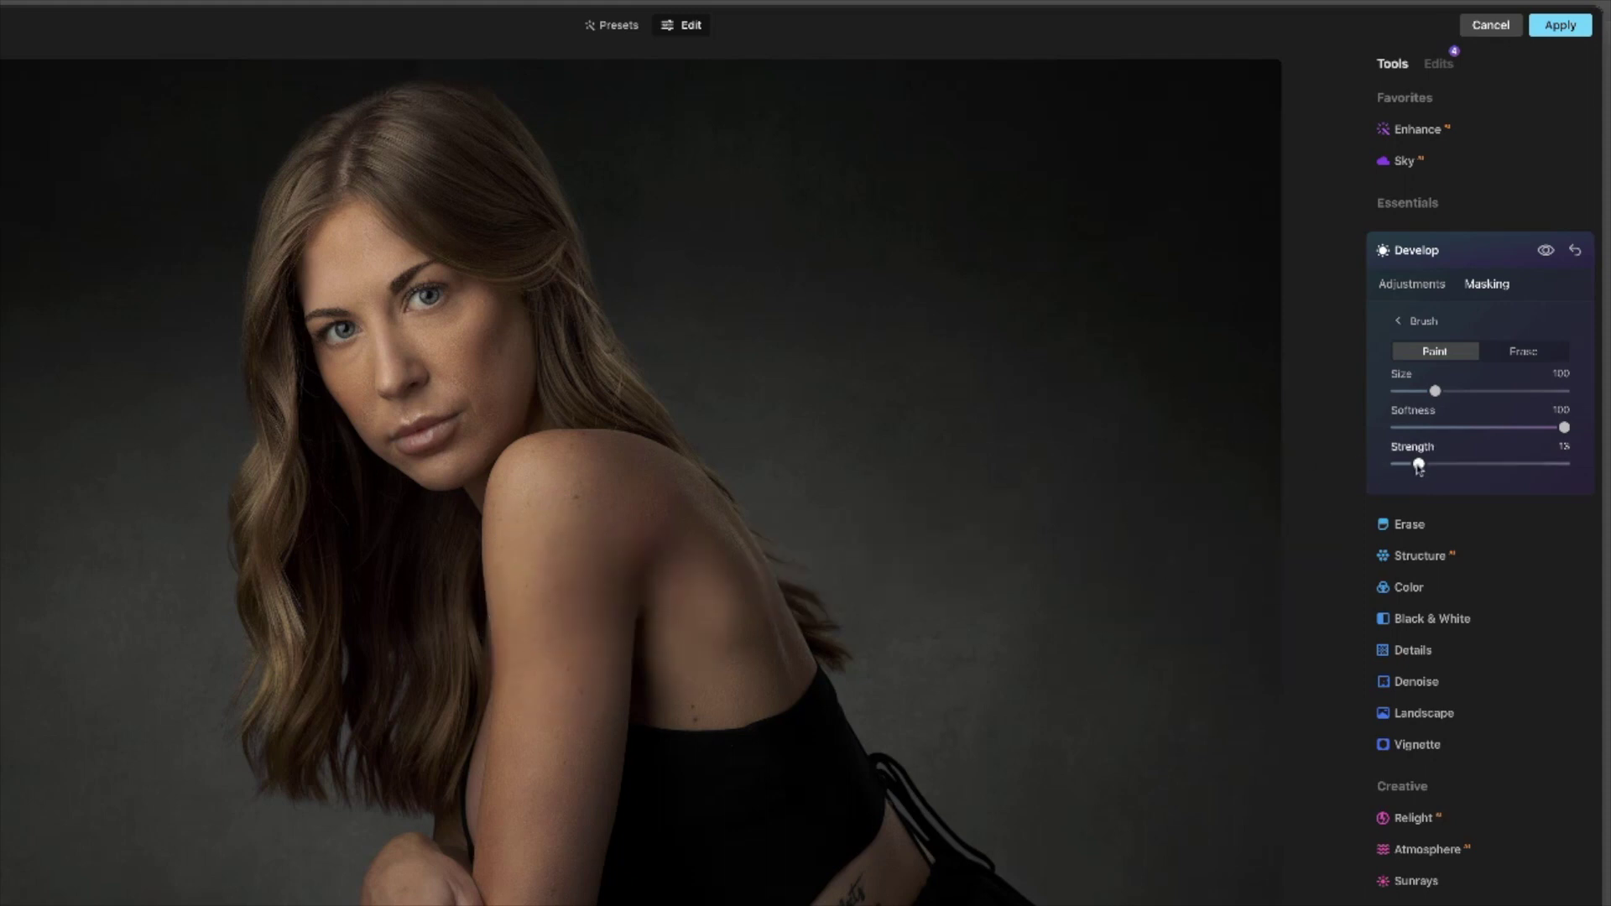
pyautogui.moveTo(1418, 464); pyautogui.dragTo(1421, 464)
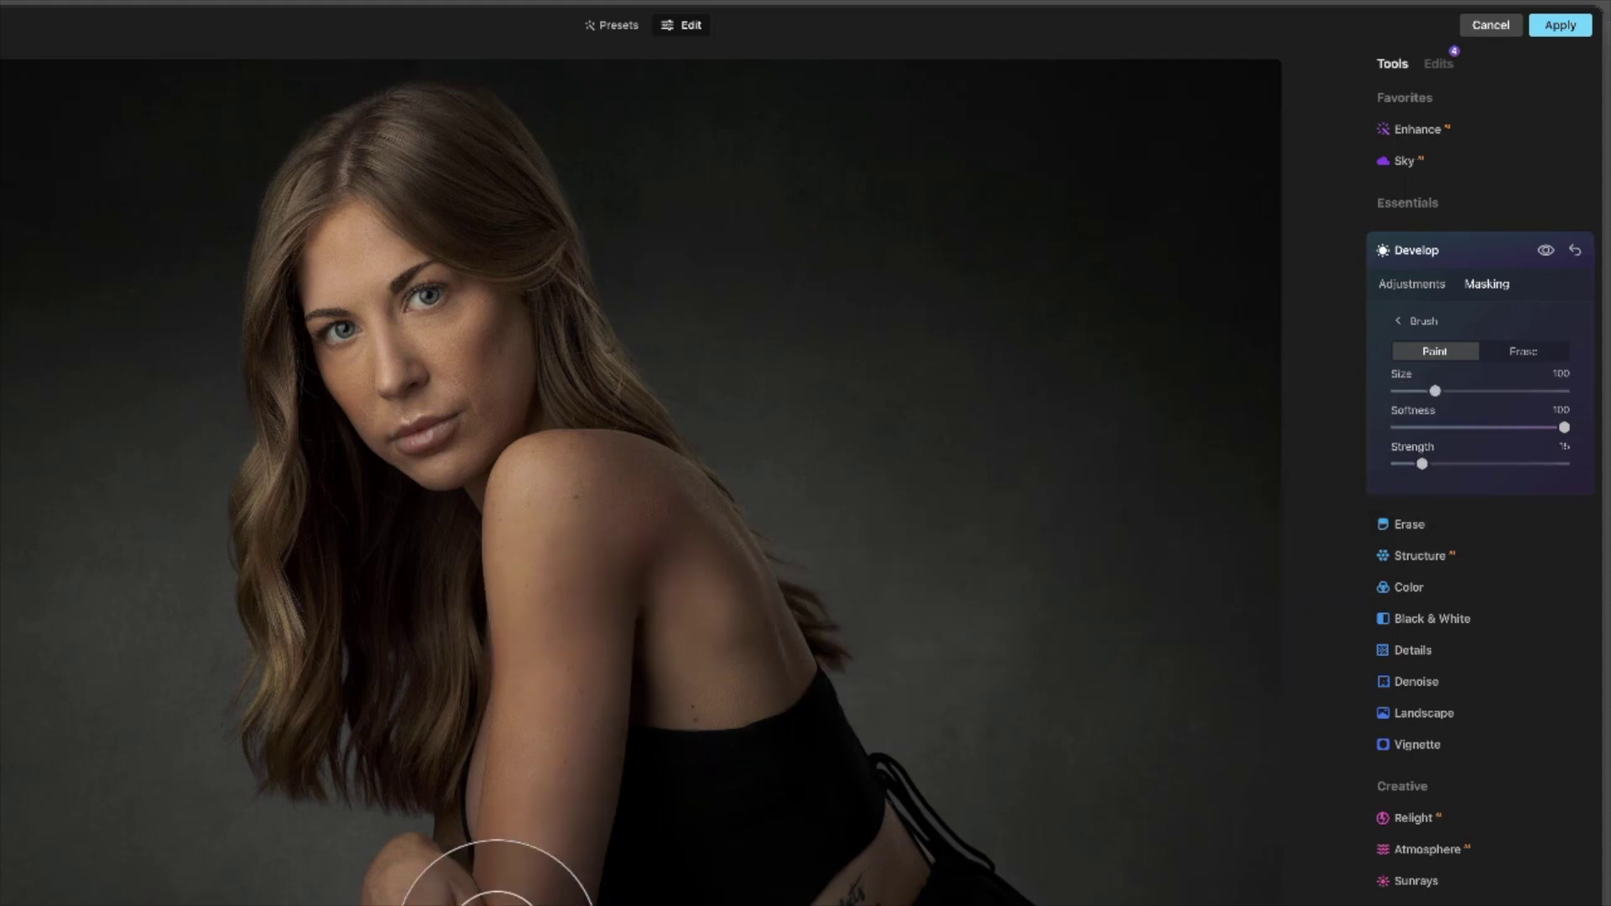
pyautogui.press(']')
pyautogui.press(']')
pyautogui.press(']')
pyautogui.press(']')
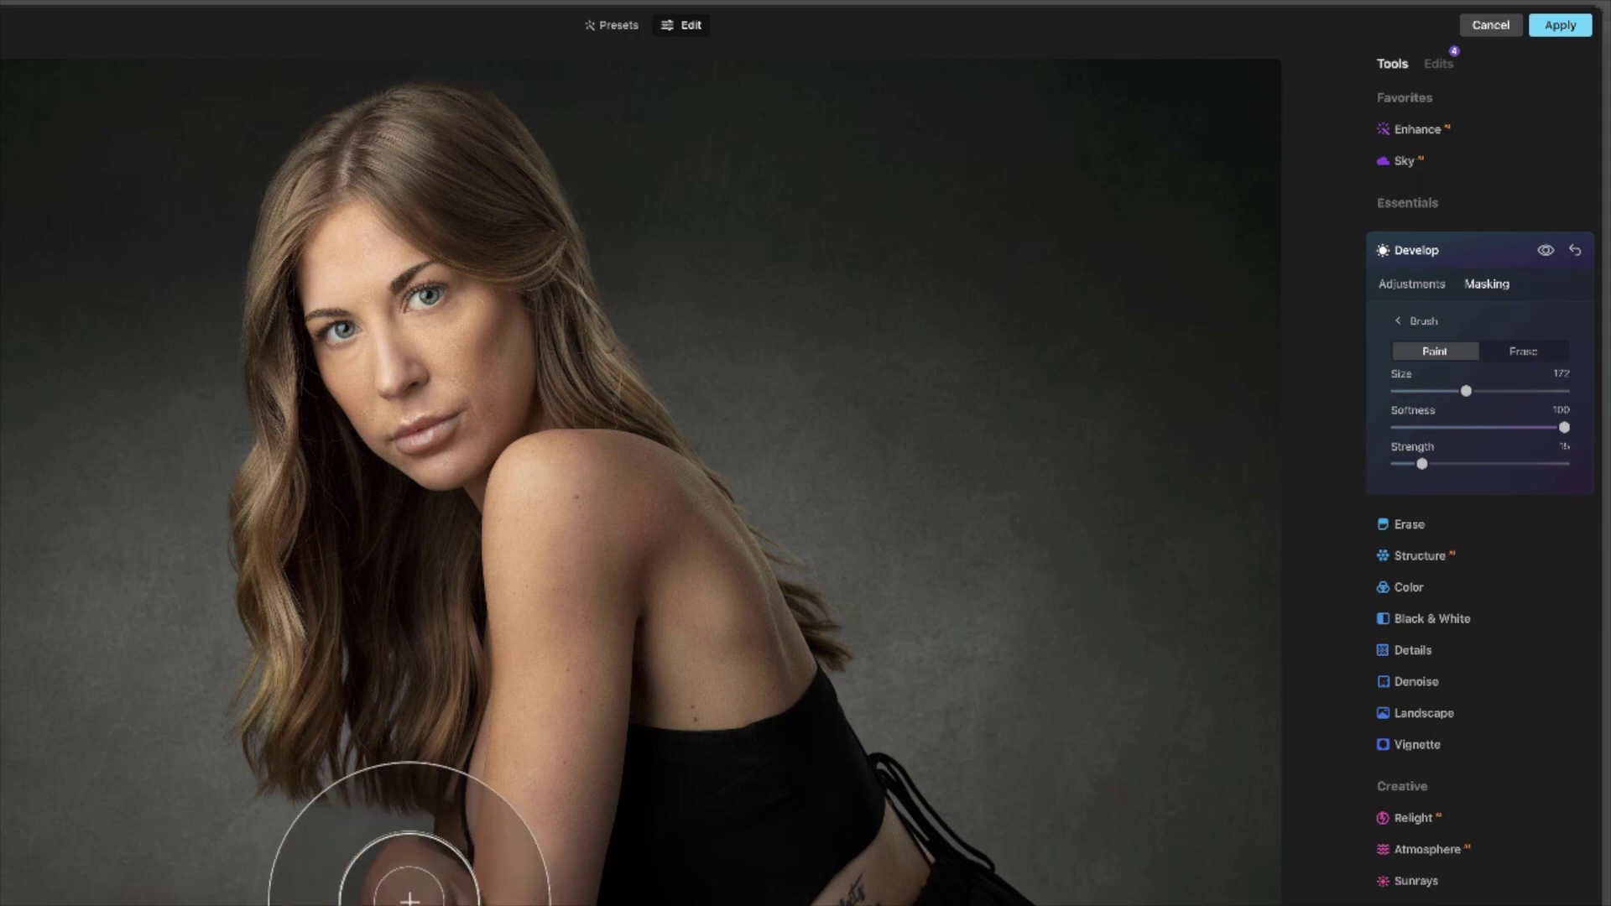
pyautogui.moveTo(554, 902)
pyautogui.mouseDown()
pyautogui.moveTo(364, 514)
pyautogui.moveTo(301, 294)
pyautogui.mouseUp()
pyautogui.press('[')
pyautogui.press('[')
pyautogui.press('[')
pyautogui.press('[')
pyautogui.press('[')
pyautogui.press('[')
pyautogui.press('[')
pyautogui.press('[')
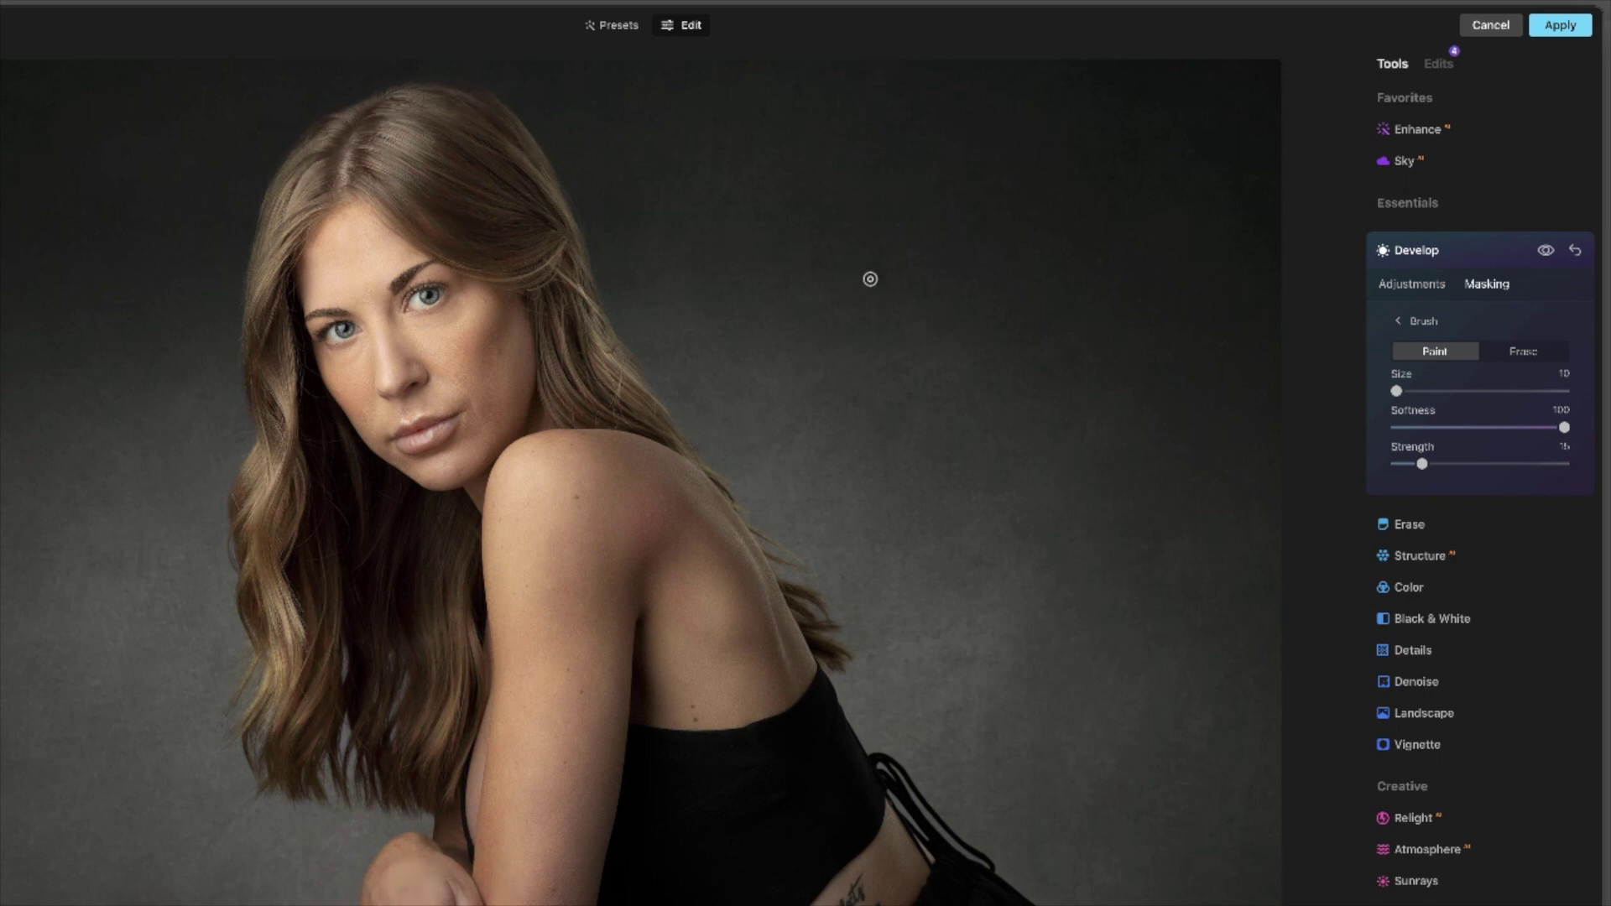
# - Compare the darkening before/after and burn the left side of the hair
pyautogui.click(1544, 252)
pyautogui.click(1547, 251)
pyautogui.click(1547, 252)
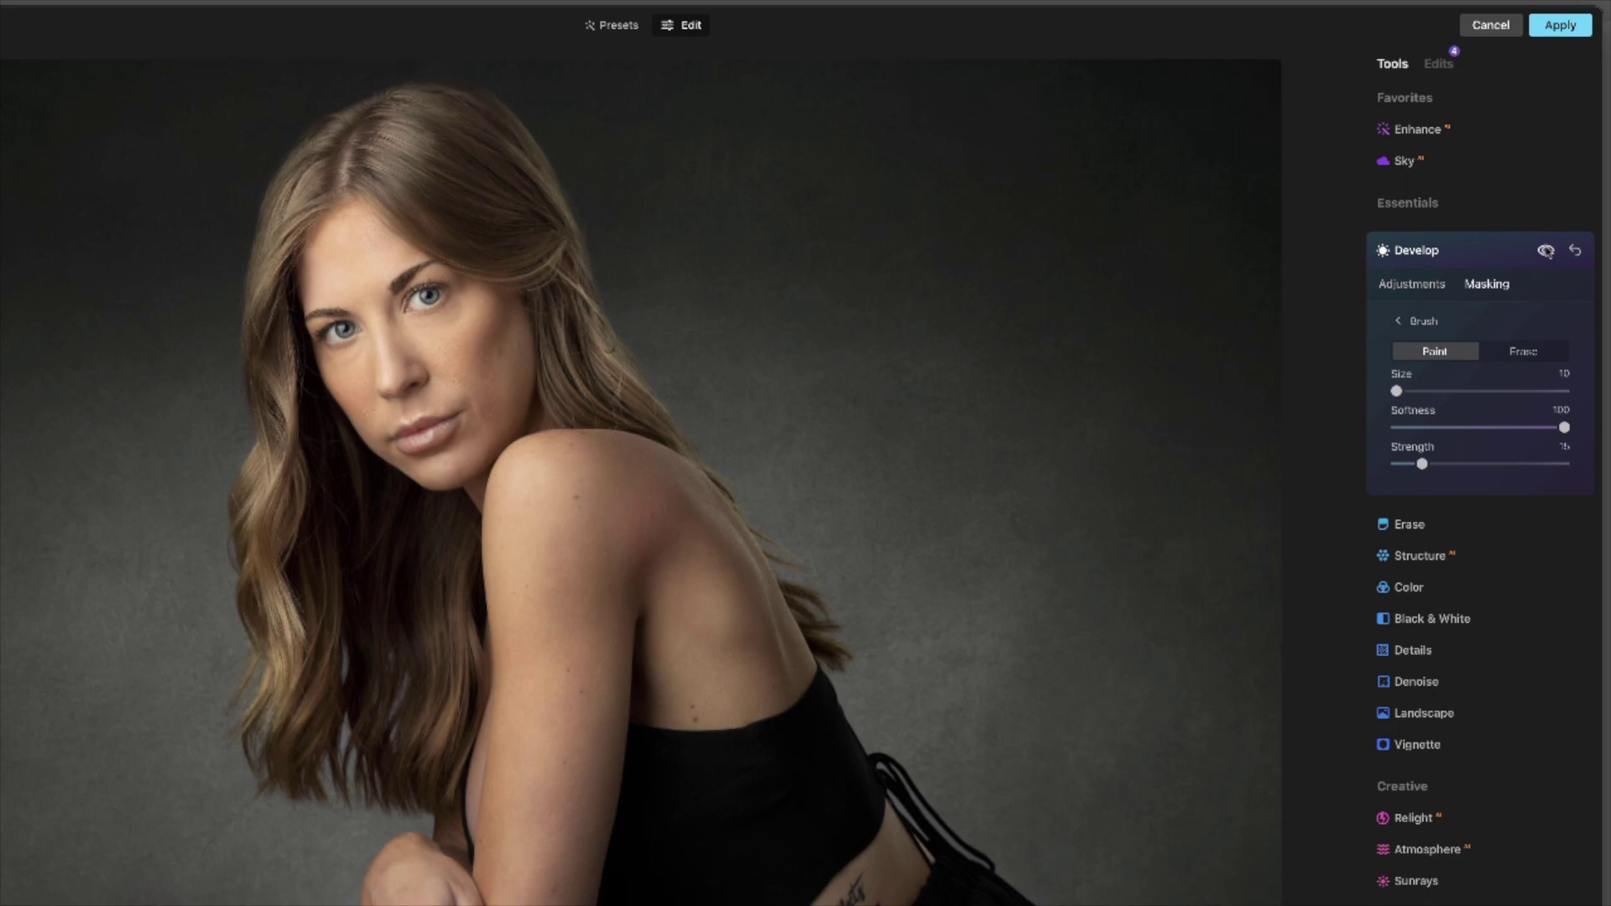
pyautogui.click(1544, 251)
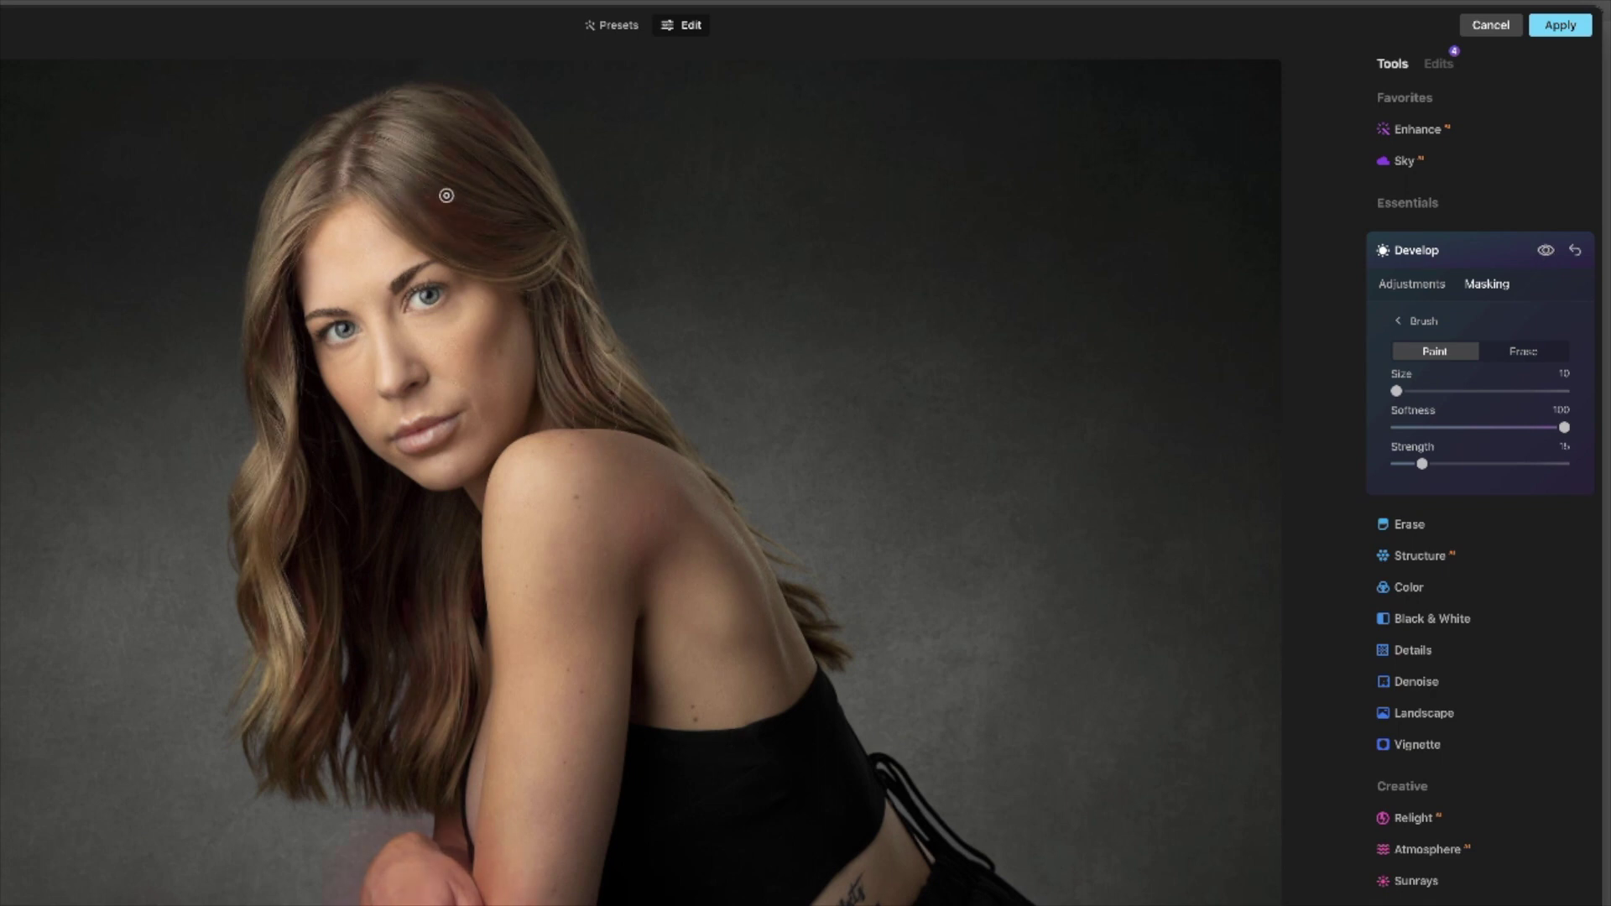
pyautogui.moveTo(435, 145)
pyautogui.mouseDown()
pyautogui.moveTo(291, 182)
pyautogui.moveTo(291, 252)
pyautogui.moveTo(264, 310)
pyautogui.moveTo(294, 420)
pyautogui.moveTo(281, 471)
pyautogui.moveTo(298, 427)
pyautogui.moveTo(265, 456)
pyautogui.moveTo(302, 540)
pyautogui.moveTo(308, 520)
pyautogui.moveTo(245, 627)
pyautogui.moveTo(271, 701)
pyautogui.mouseUp()
pyautogui.click(1401, 252)
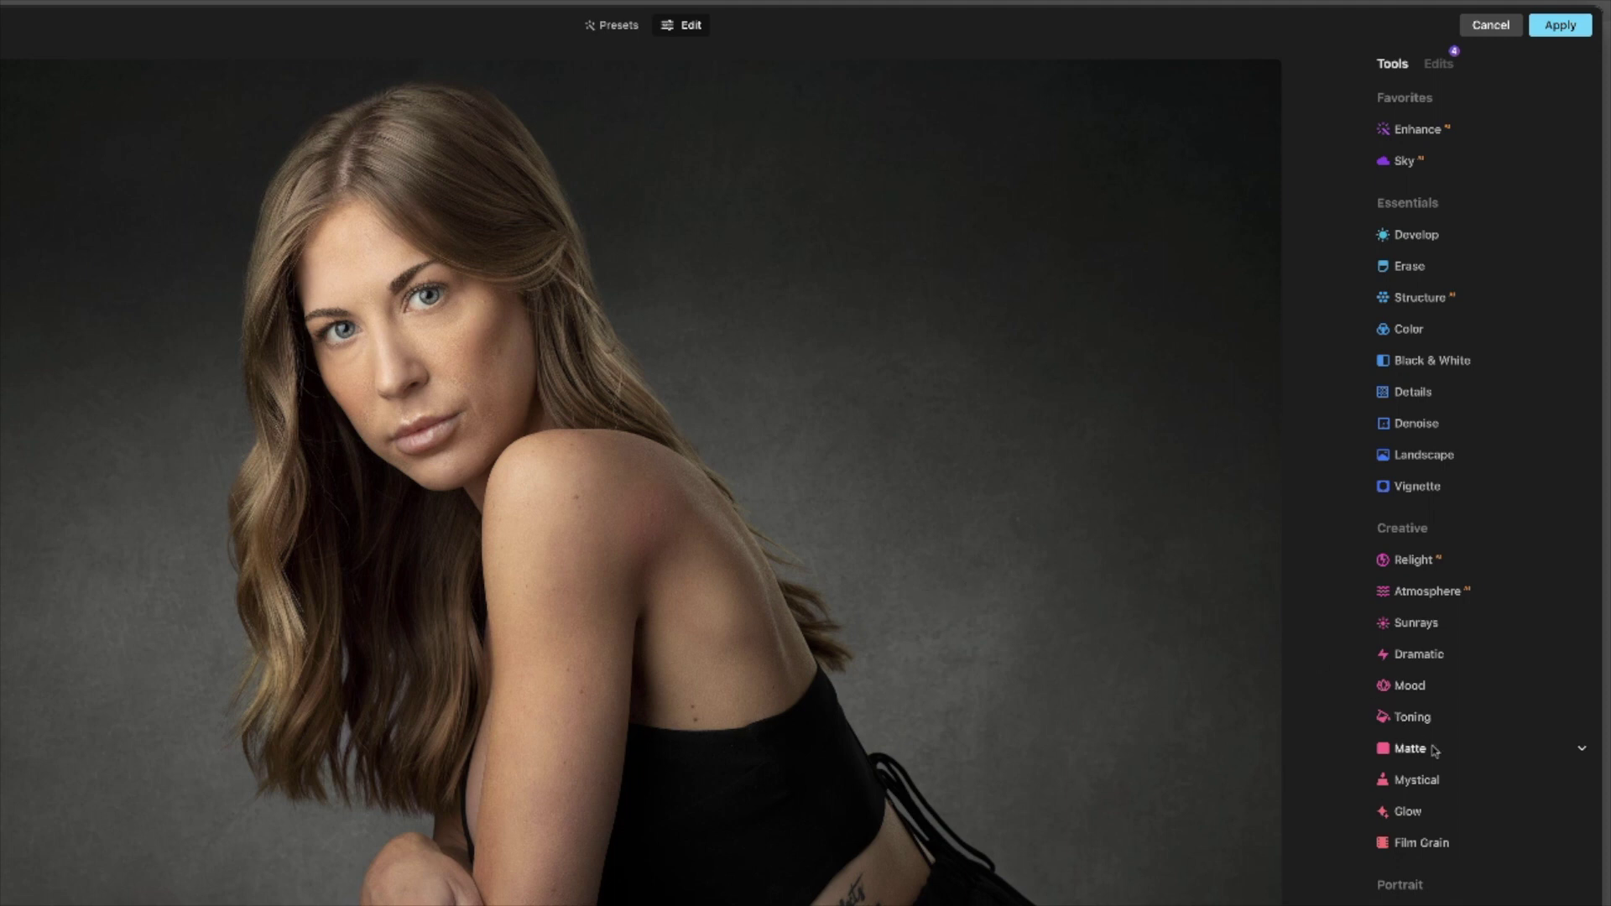
# - Add a subtle Glow at Amount about 6, compare it, and apply the edits to Photoshop
pyautogui.click(1426, 811)
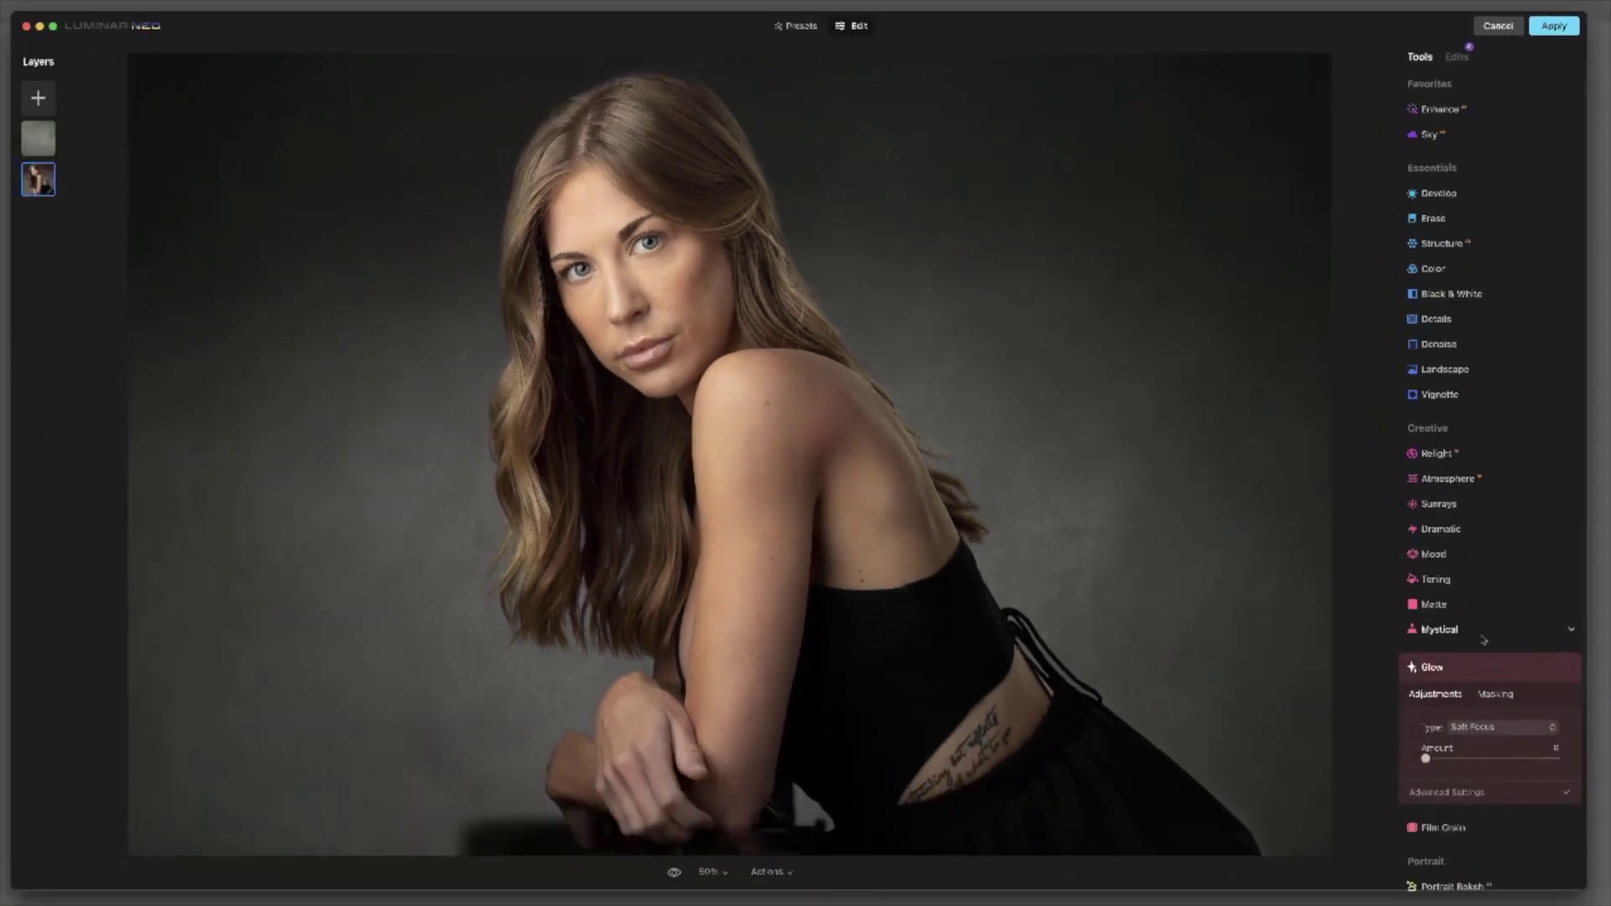
pyautogui.scroll(-3, 1484, 640)
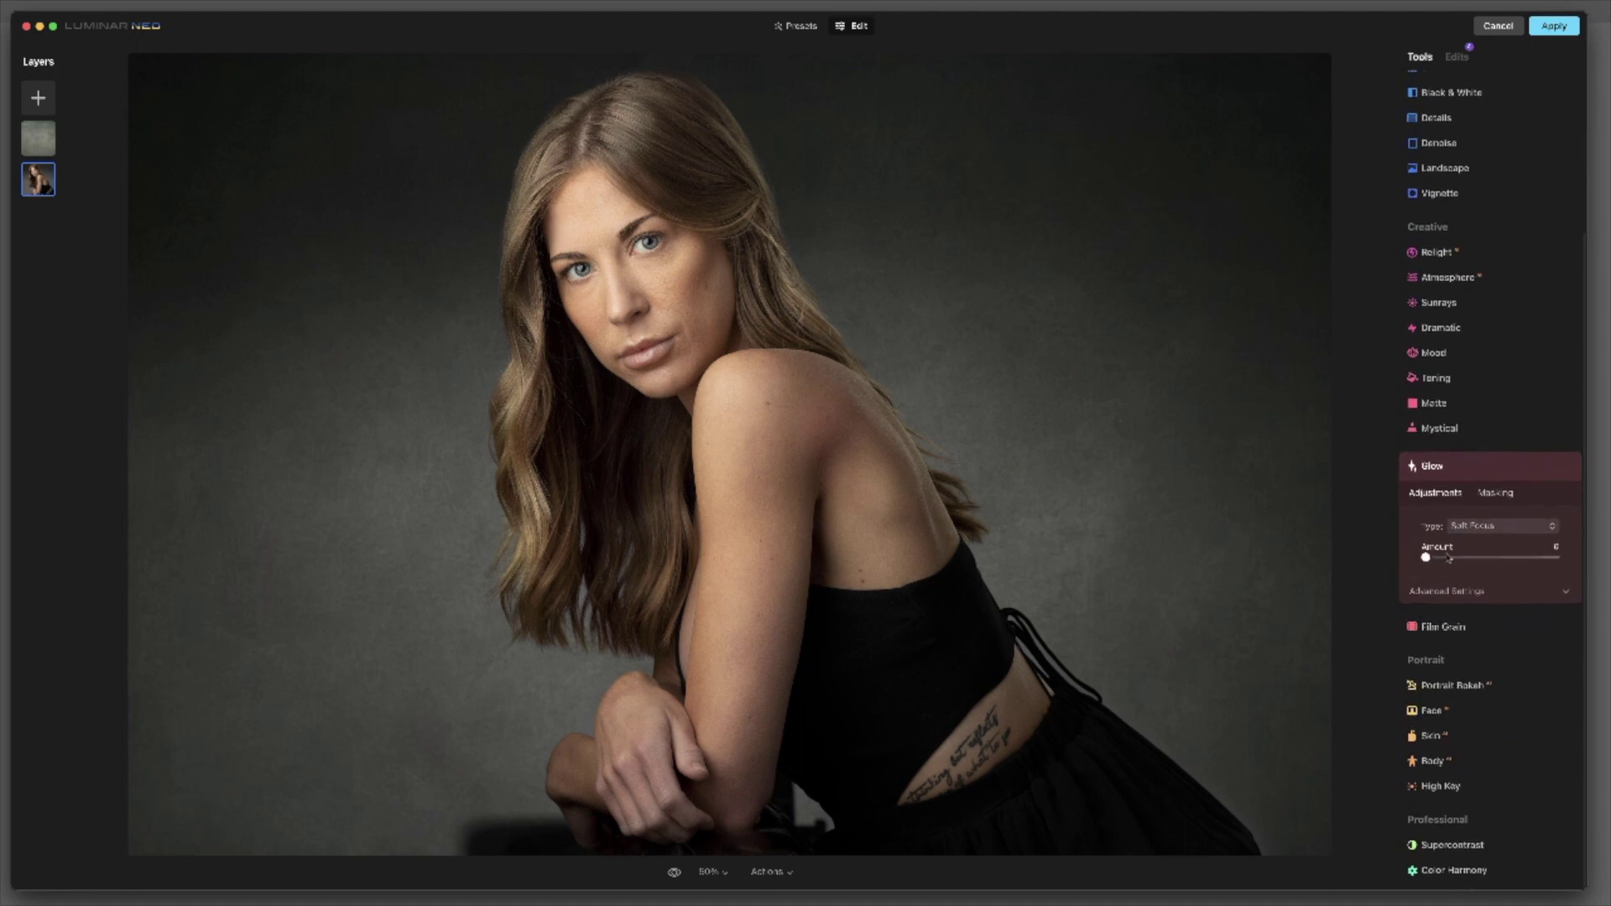
pyautogui.moveTo(1424, 557); pyautogui.dragTo(1555, 557)
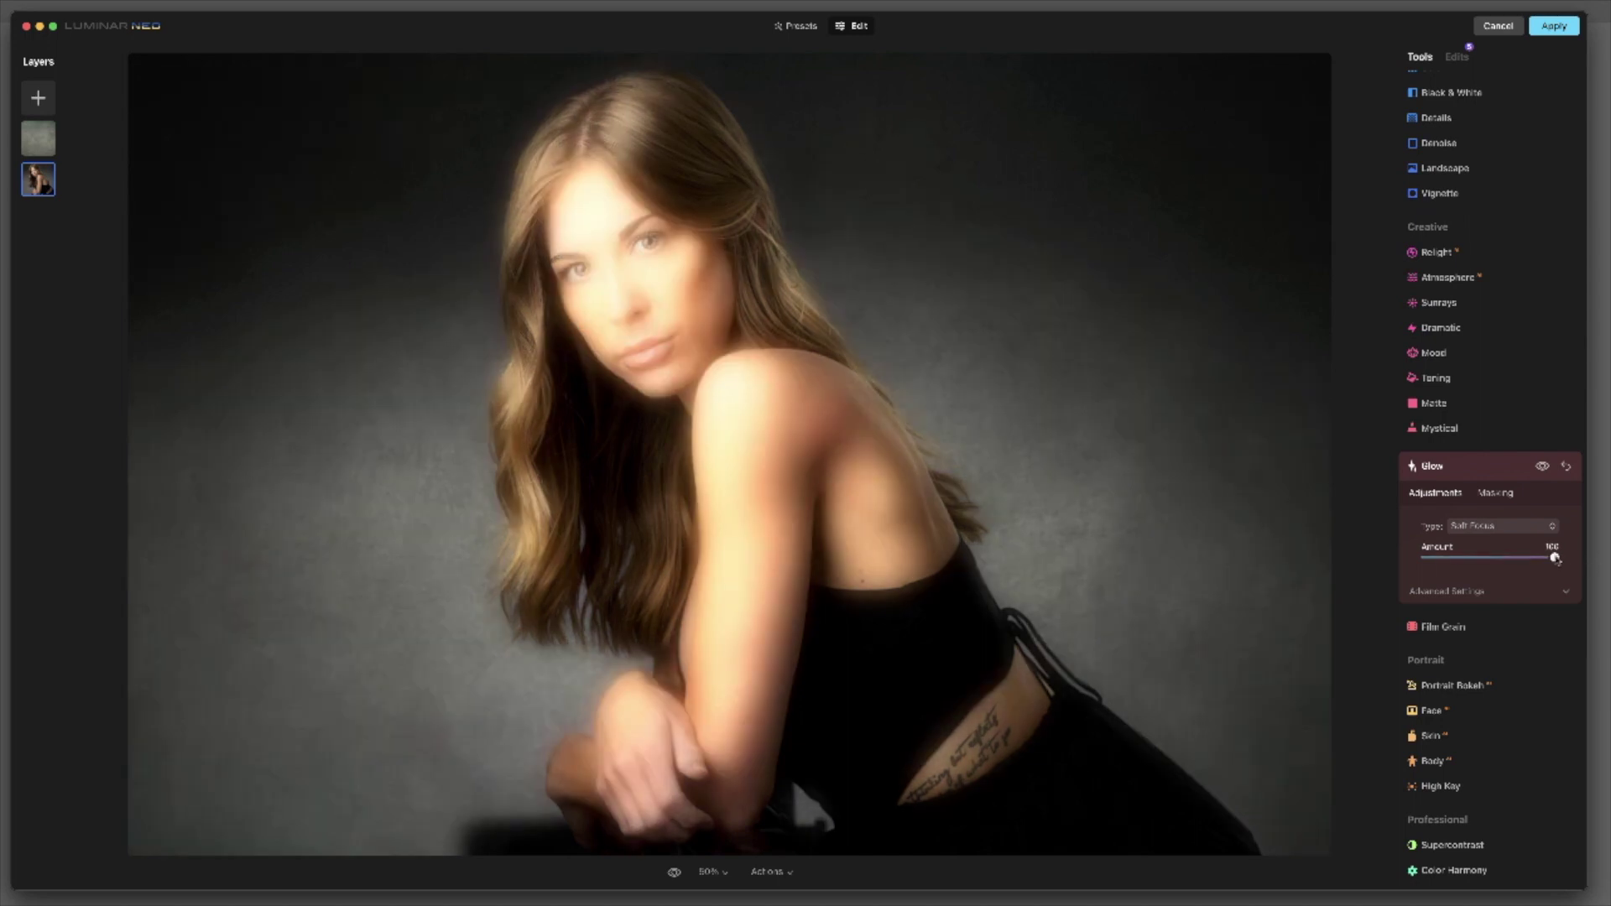
pyautogui.moveTo(1551, 559); pyautogui.dragTo(1435, 560)
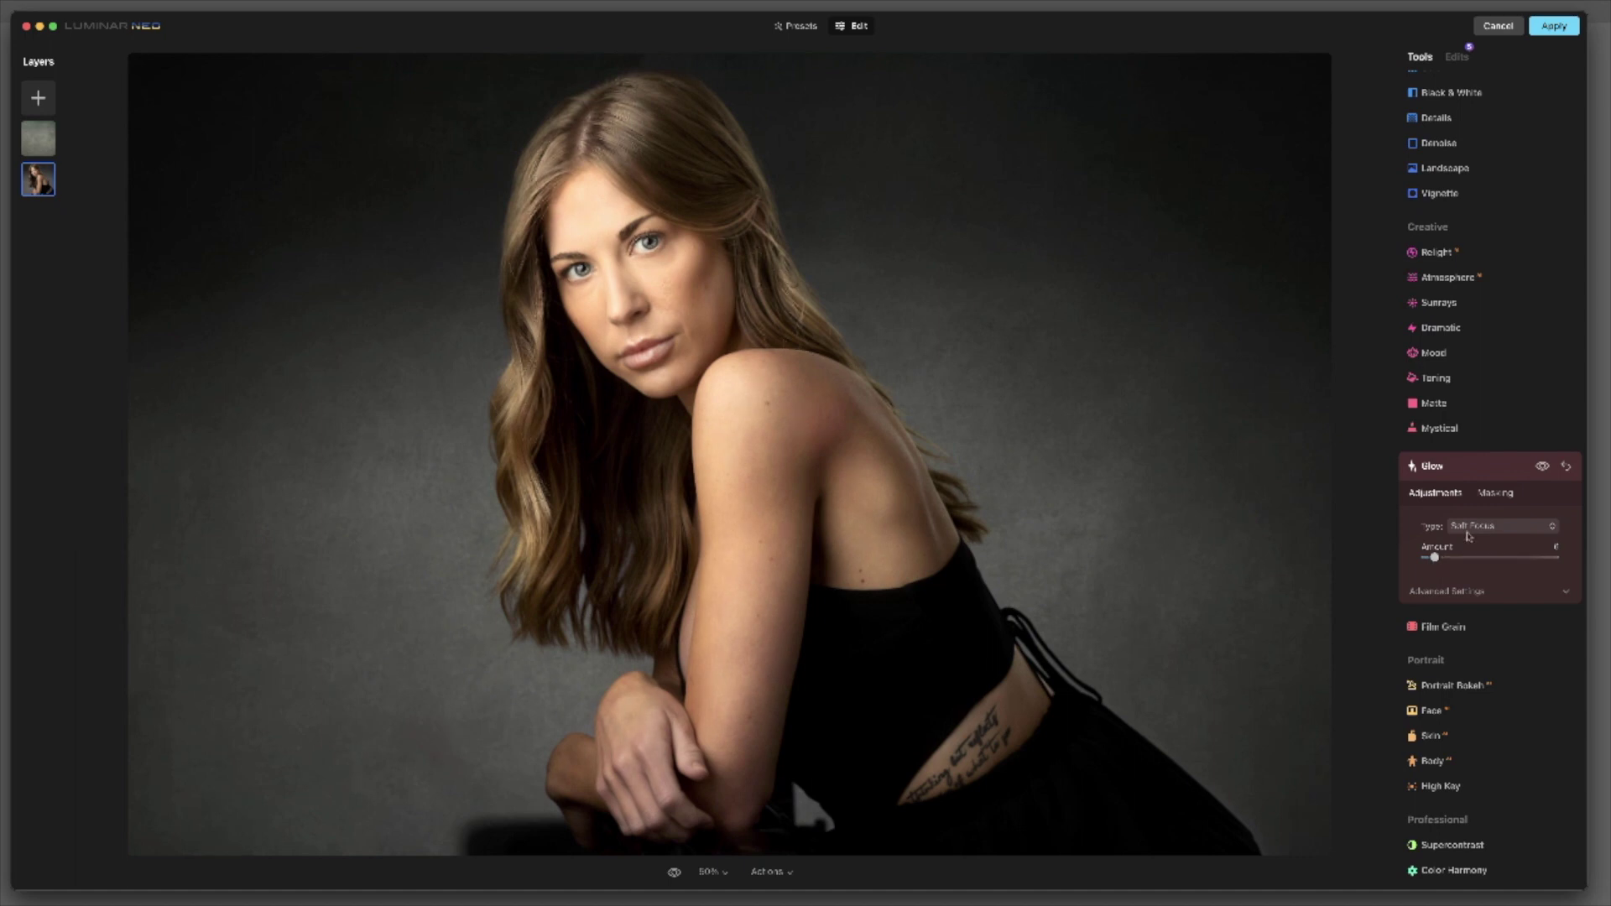
pyautogui.click(1542, 467)
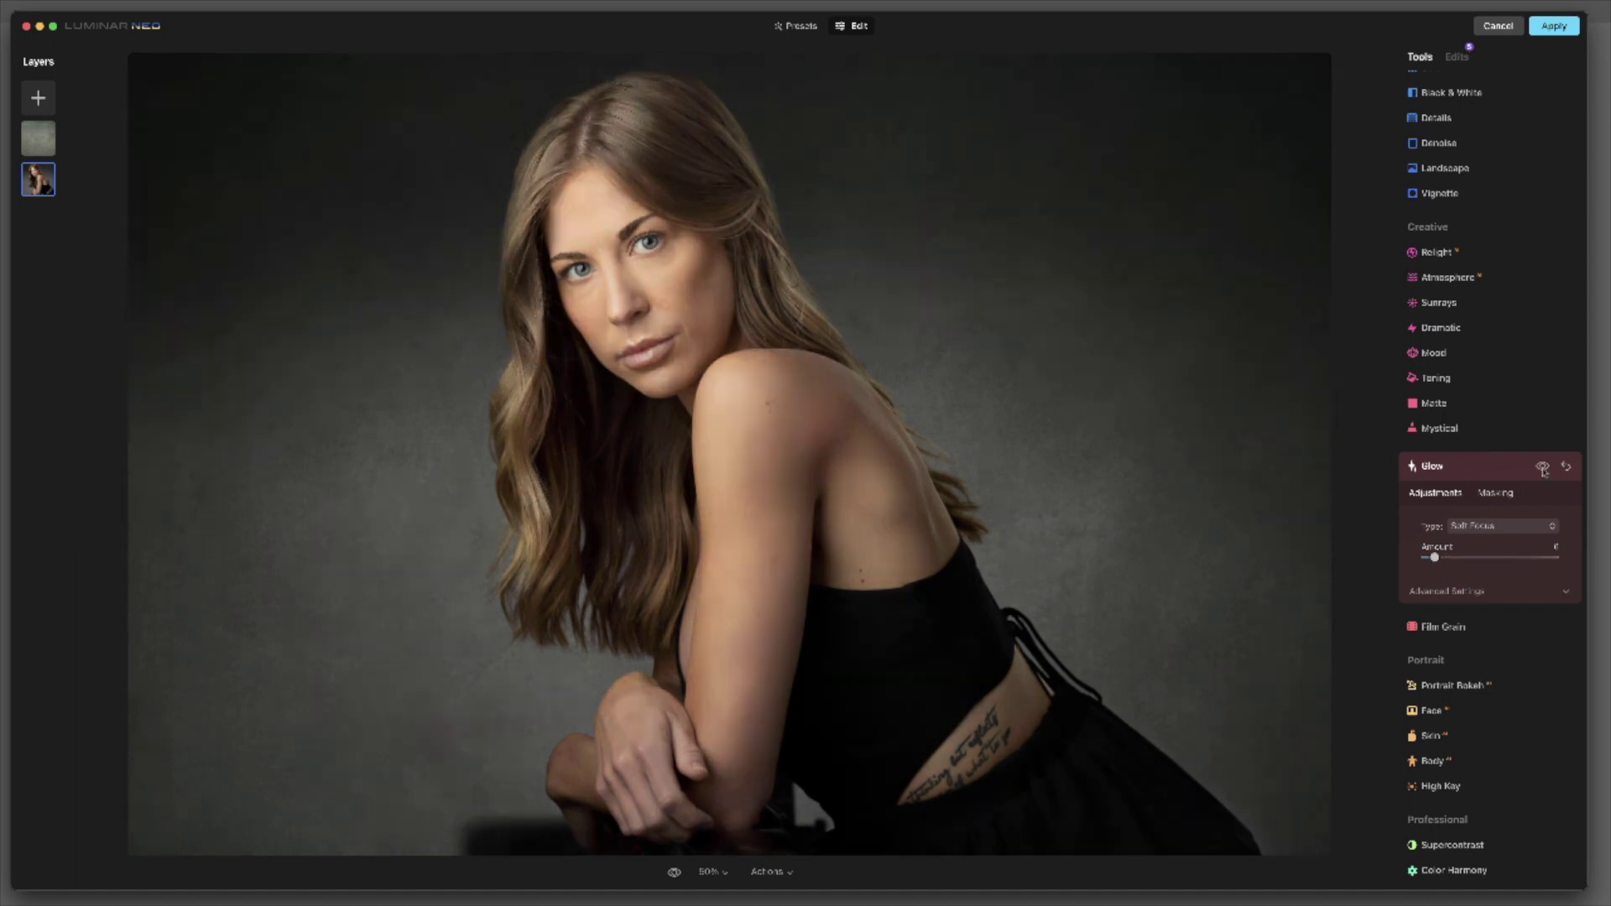
pyautogui.click(1542, 467)
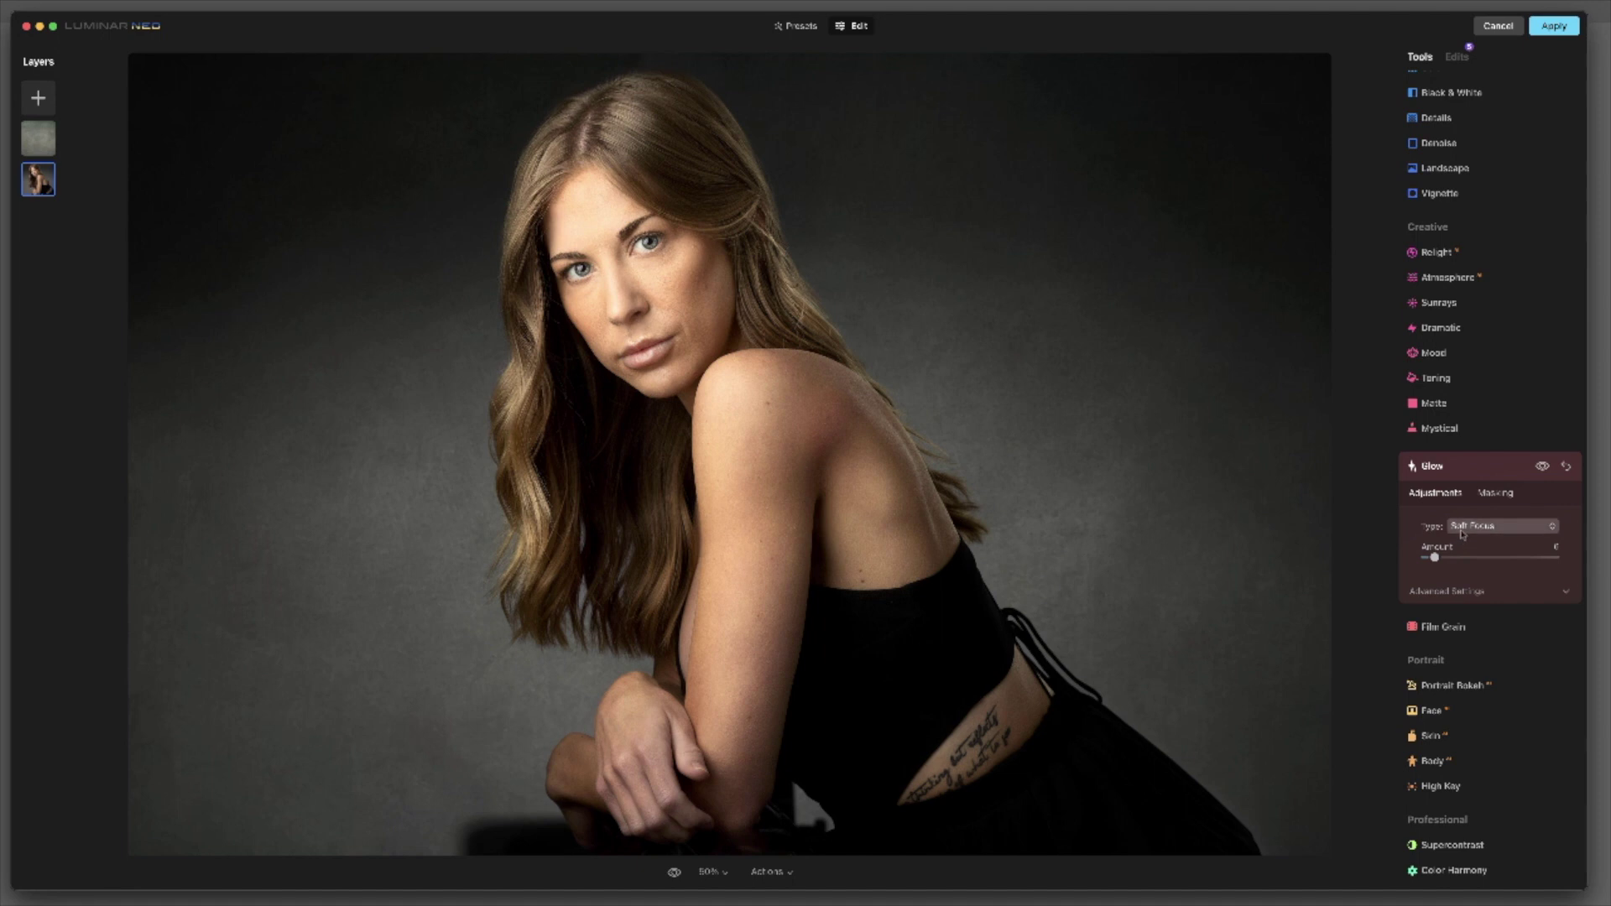
pyautogui.click(1554, 26)
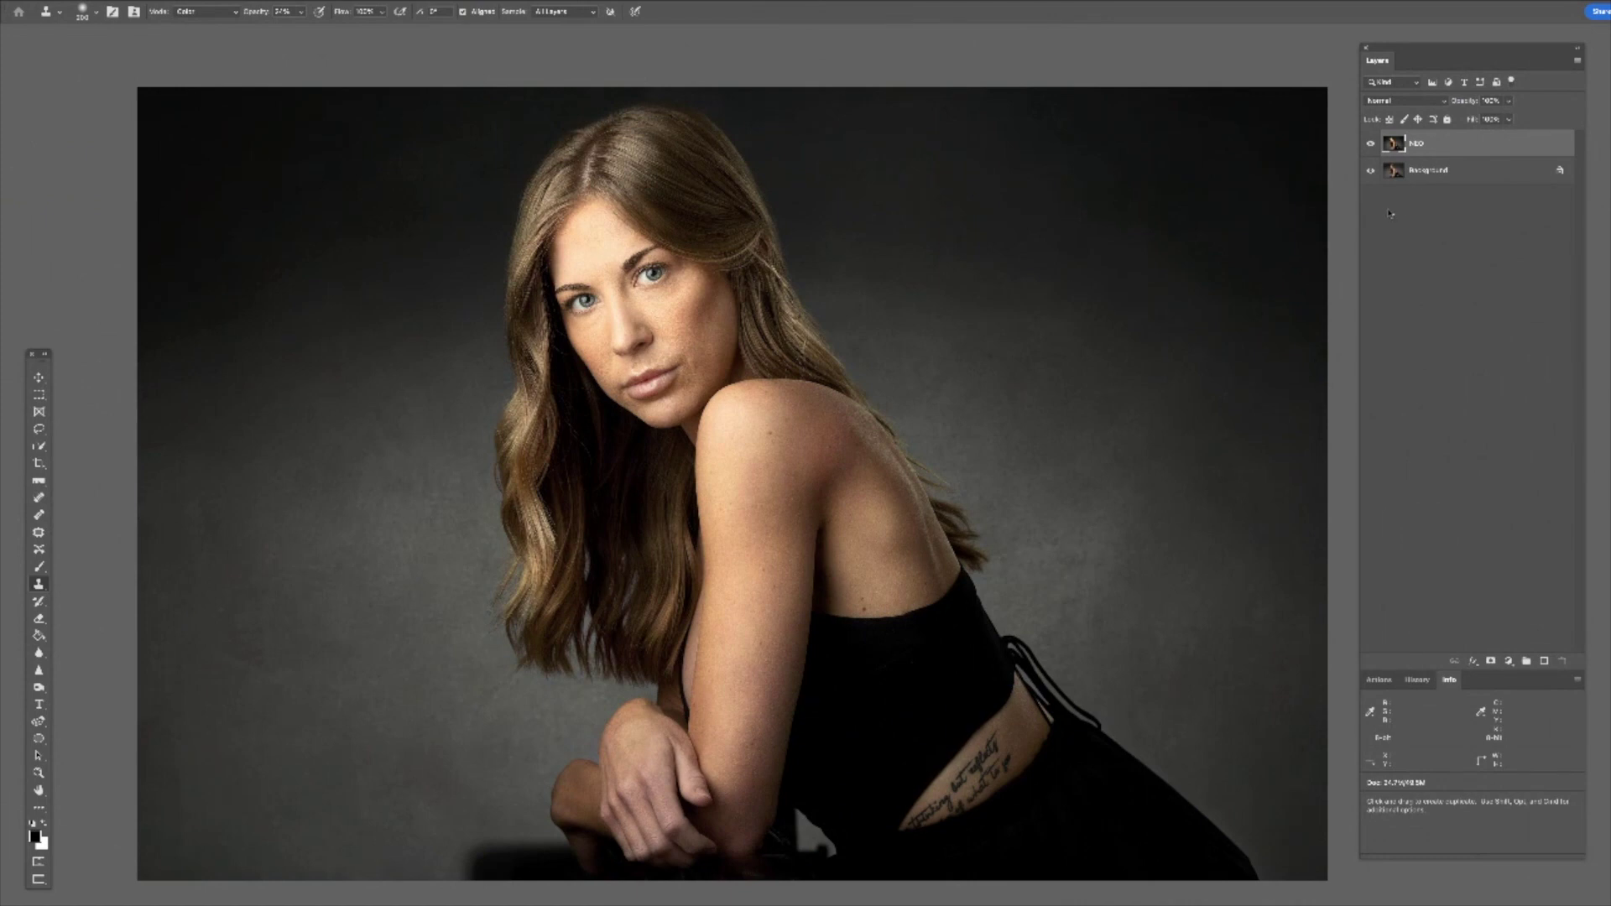
# - Duplicate the NEO layer and send the copy to Luminar Neo
pyautogui.moveTo(1447, 143); pyautogui.dragTo(1544, 663)
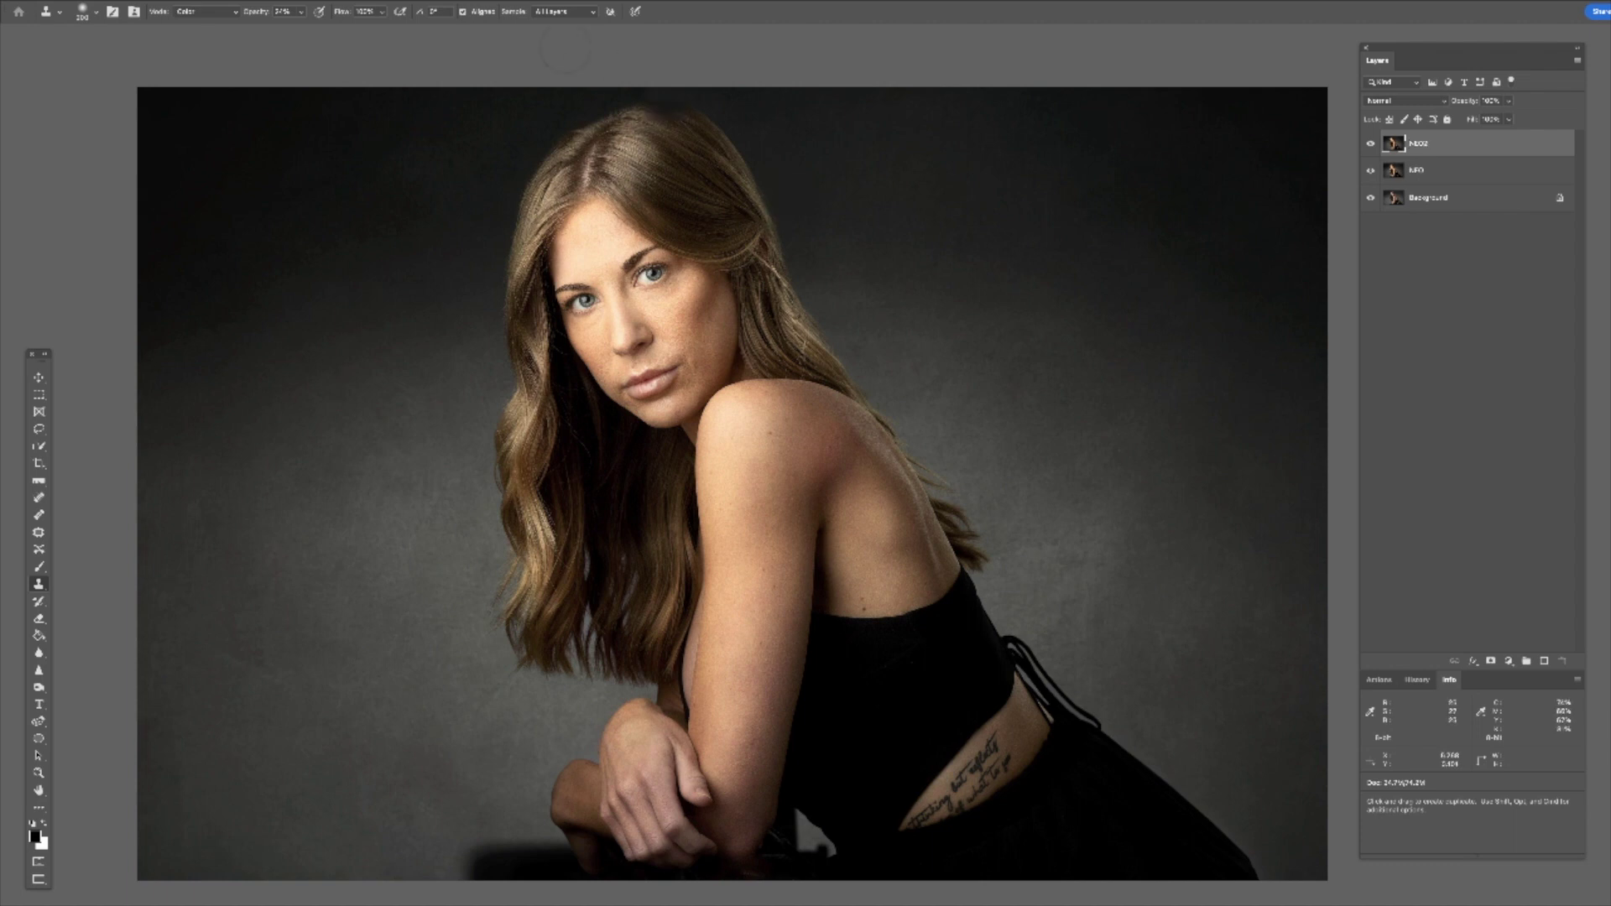
pyautogui.click(301, 2)
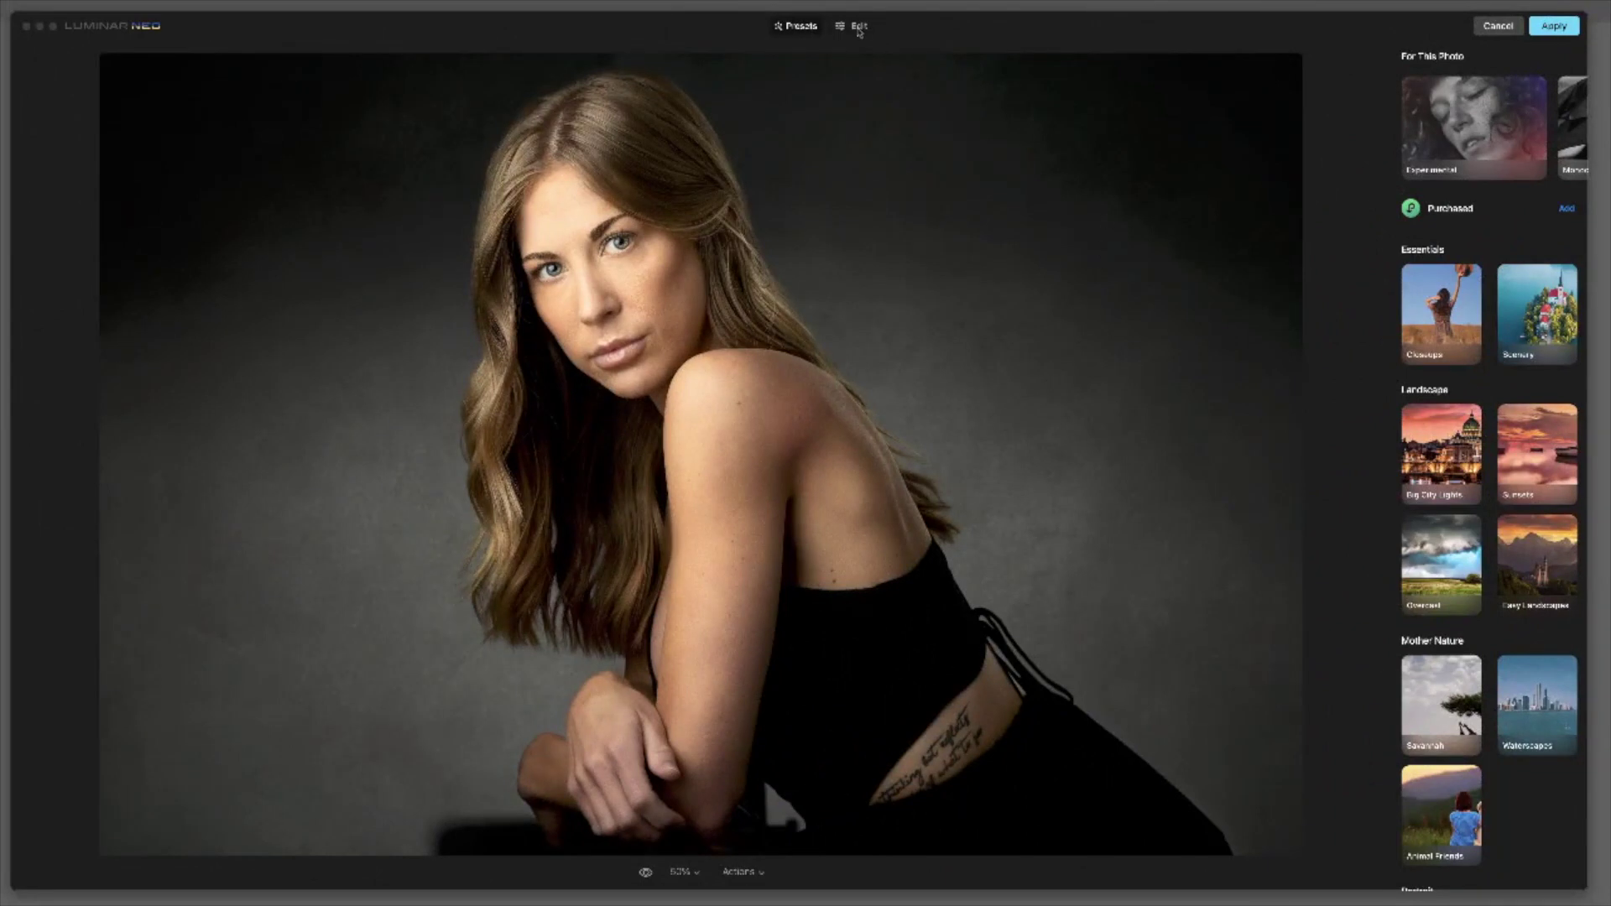
# - In the editing tools, set the Mystical effect Amount to 39
pyautogui.click(859, 26)
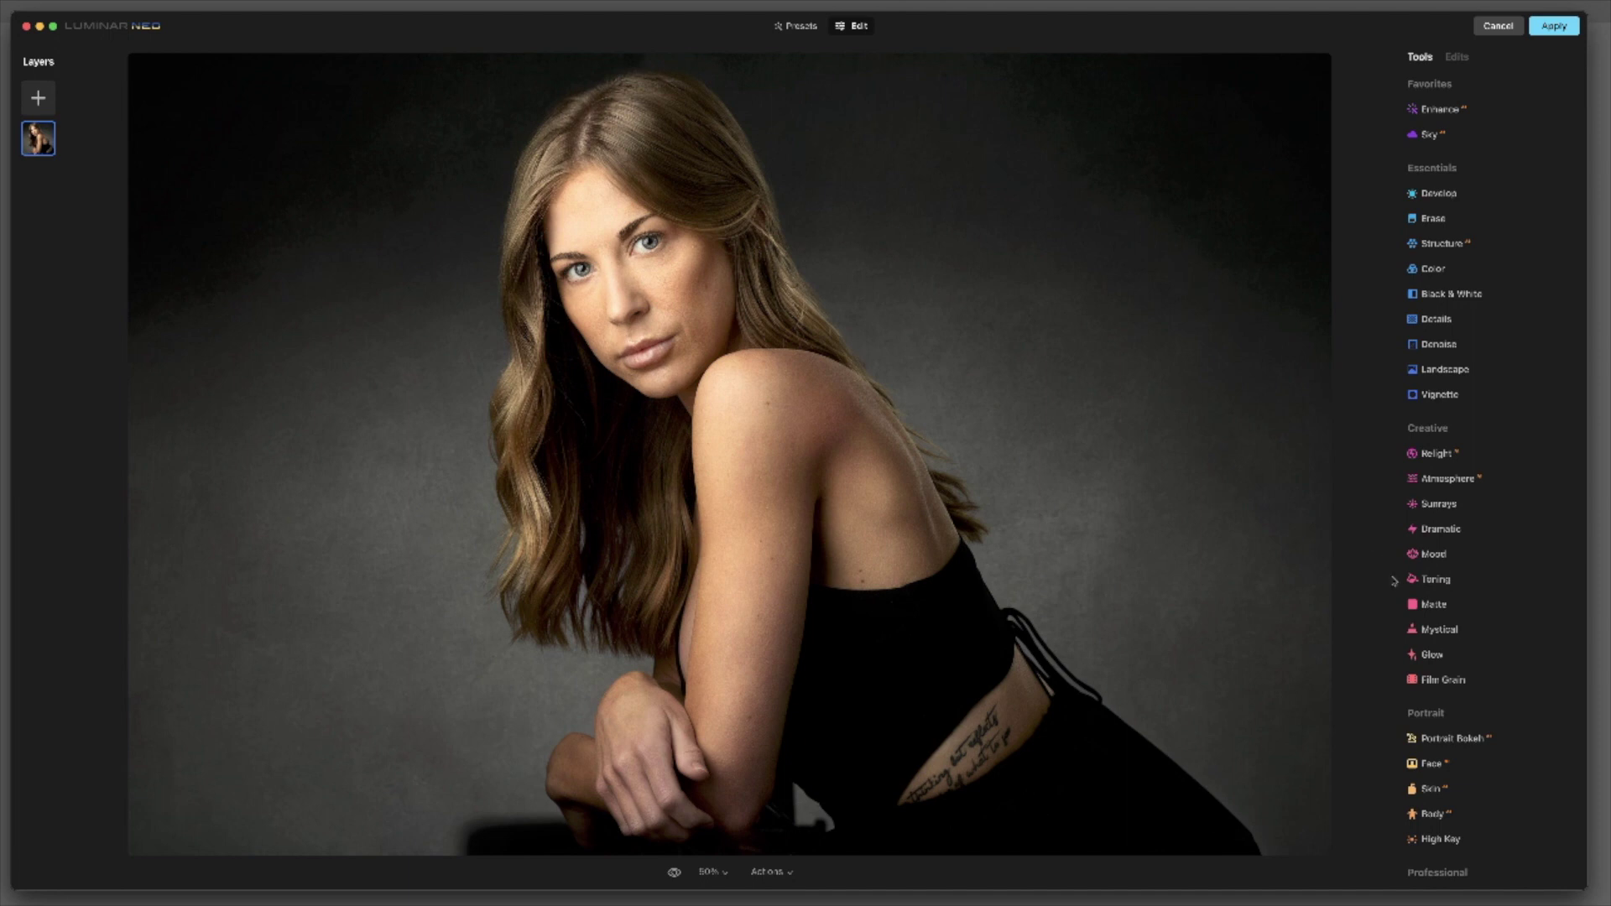
pyautogui.click(1439, 629)
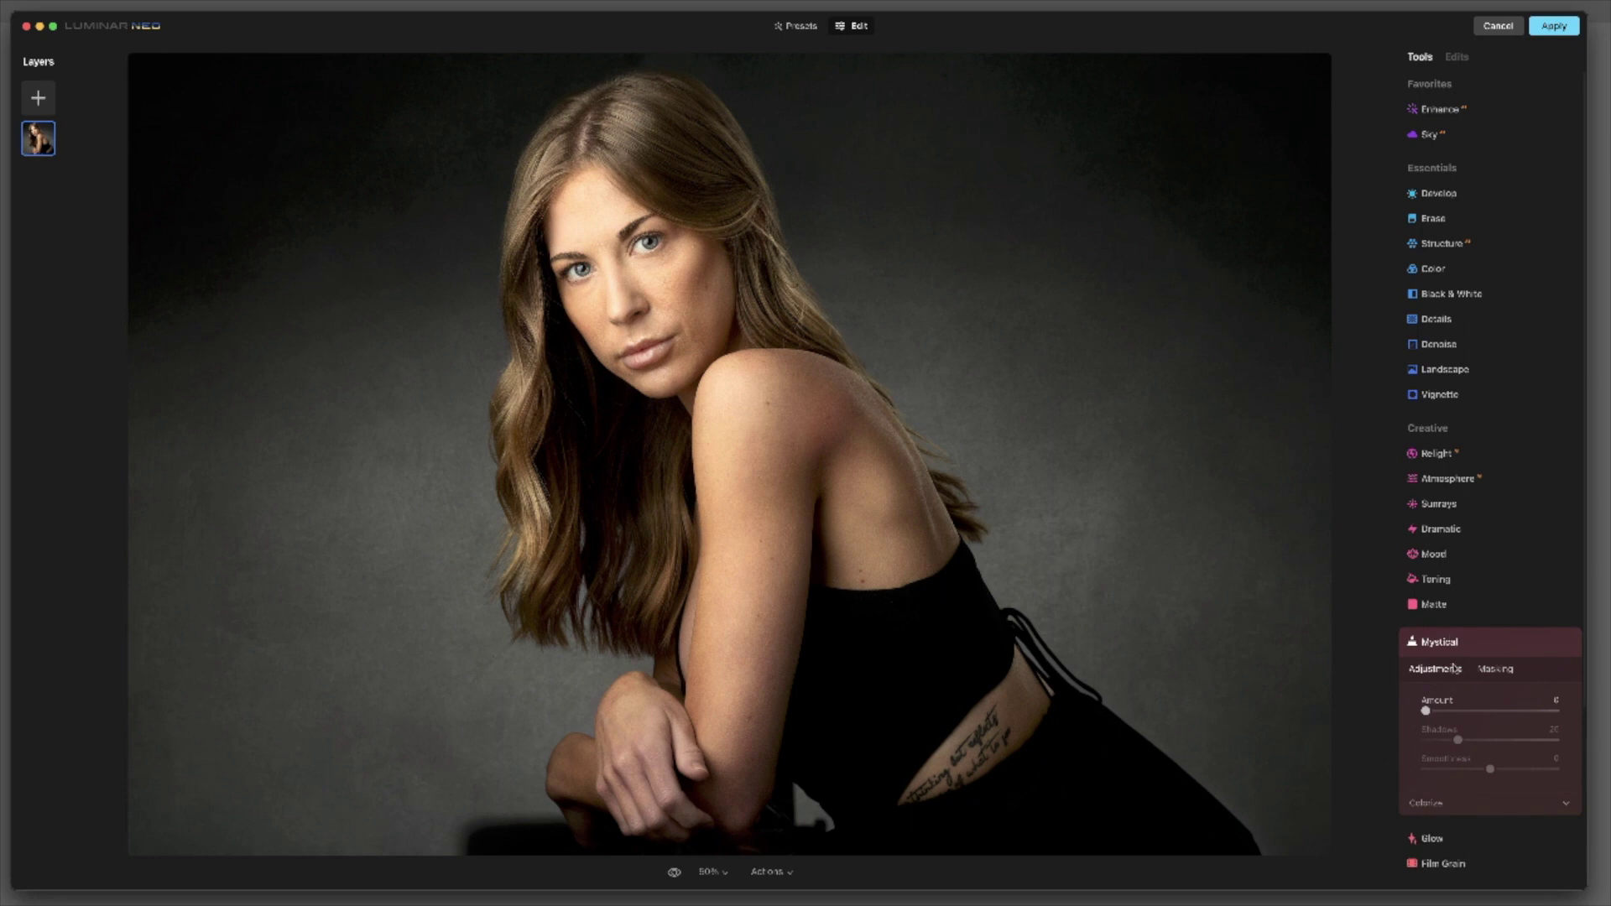
pyautogui.moveTo(1425, 666); pyautogui.dragTo(1483, 674)
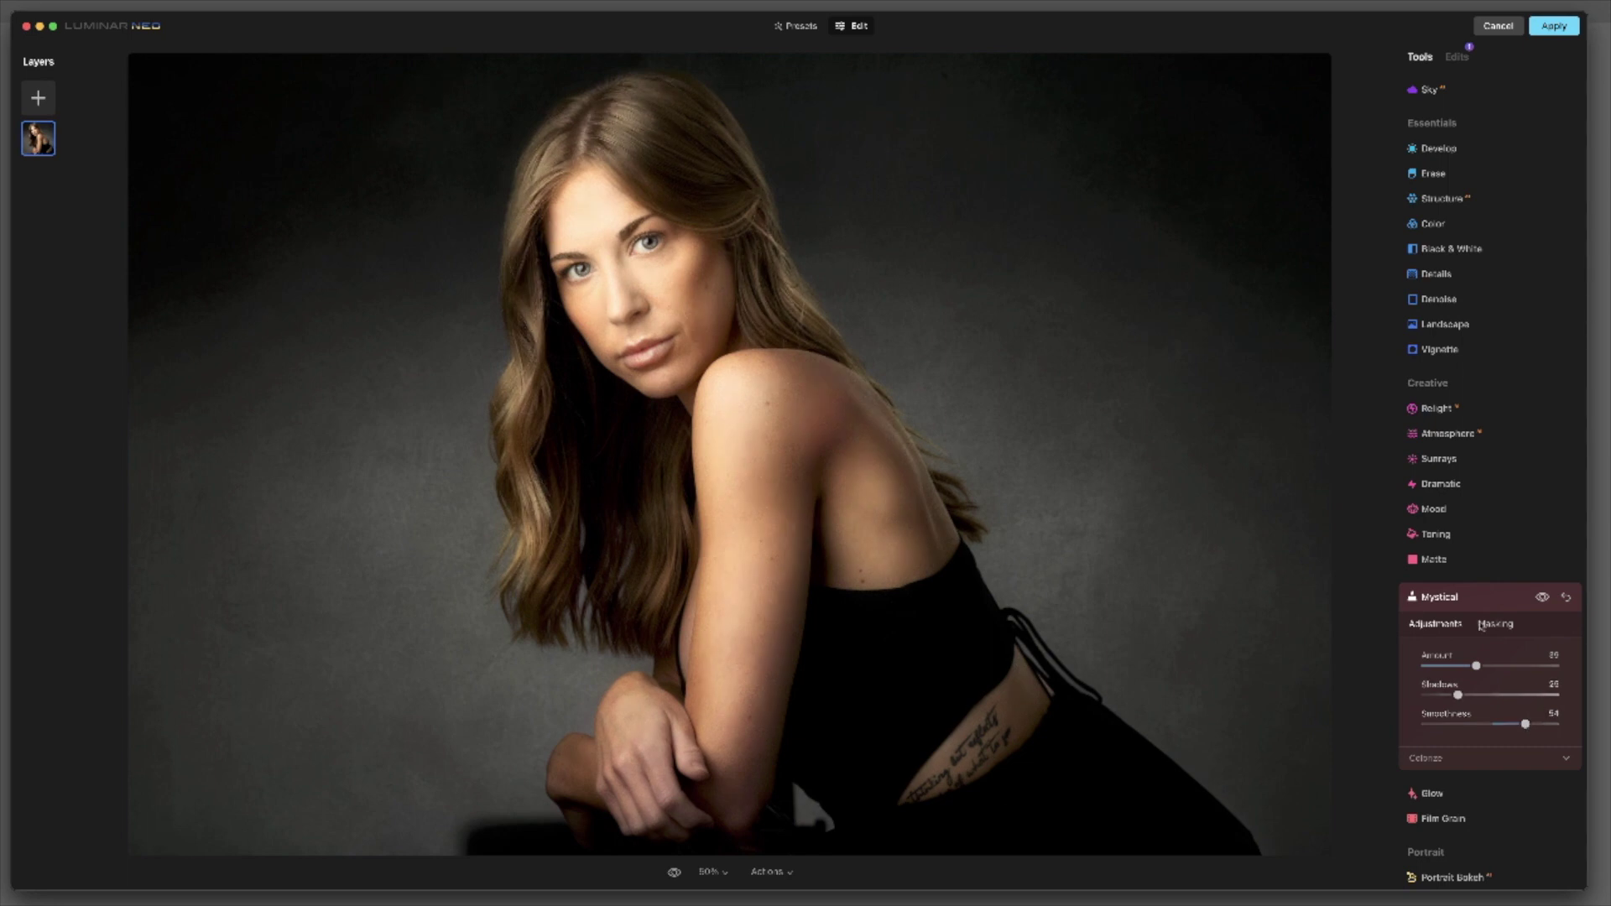
pyautogui.click(1440, 597)
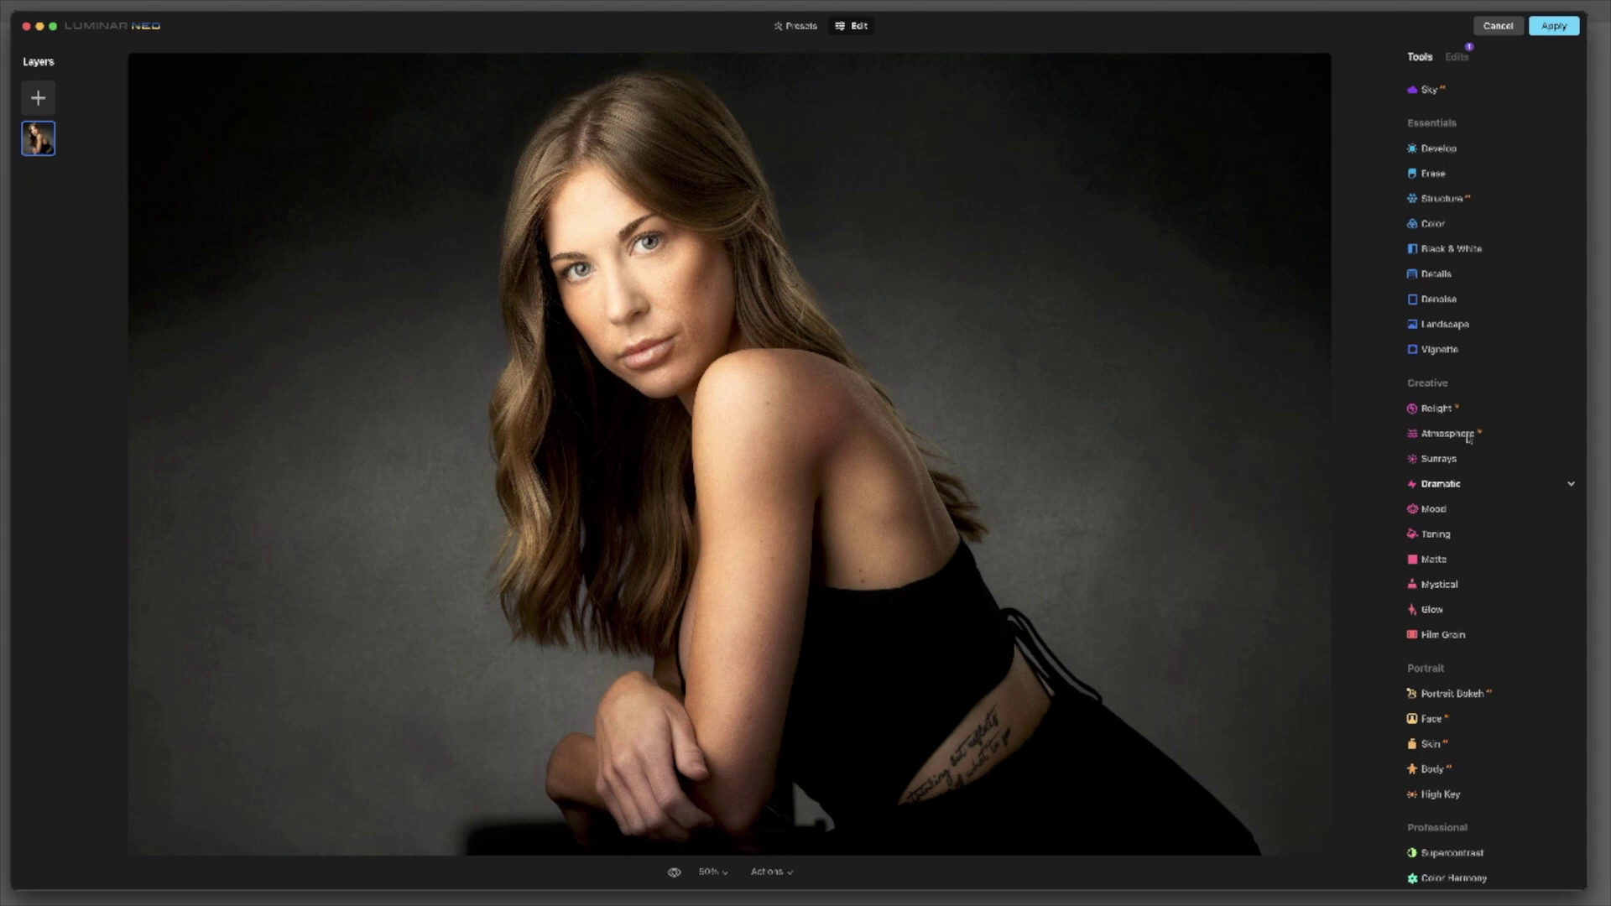
# - Drag Color Saturation far left for a near-monochrome look
pyautogui.click(1432, 224)
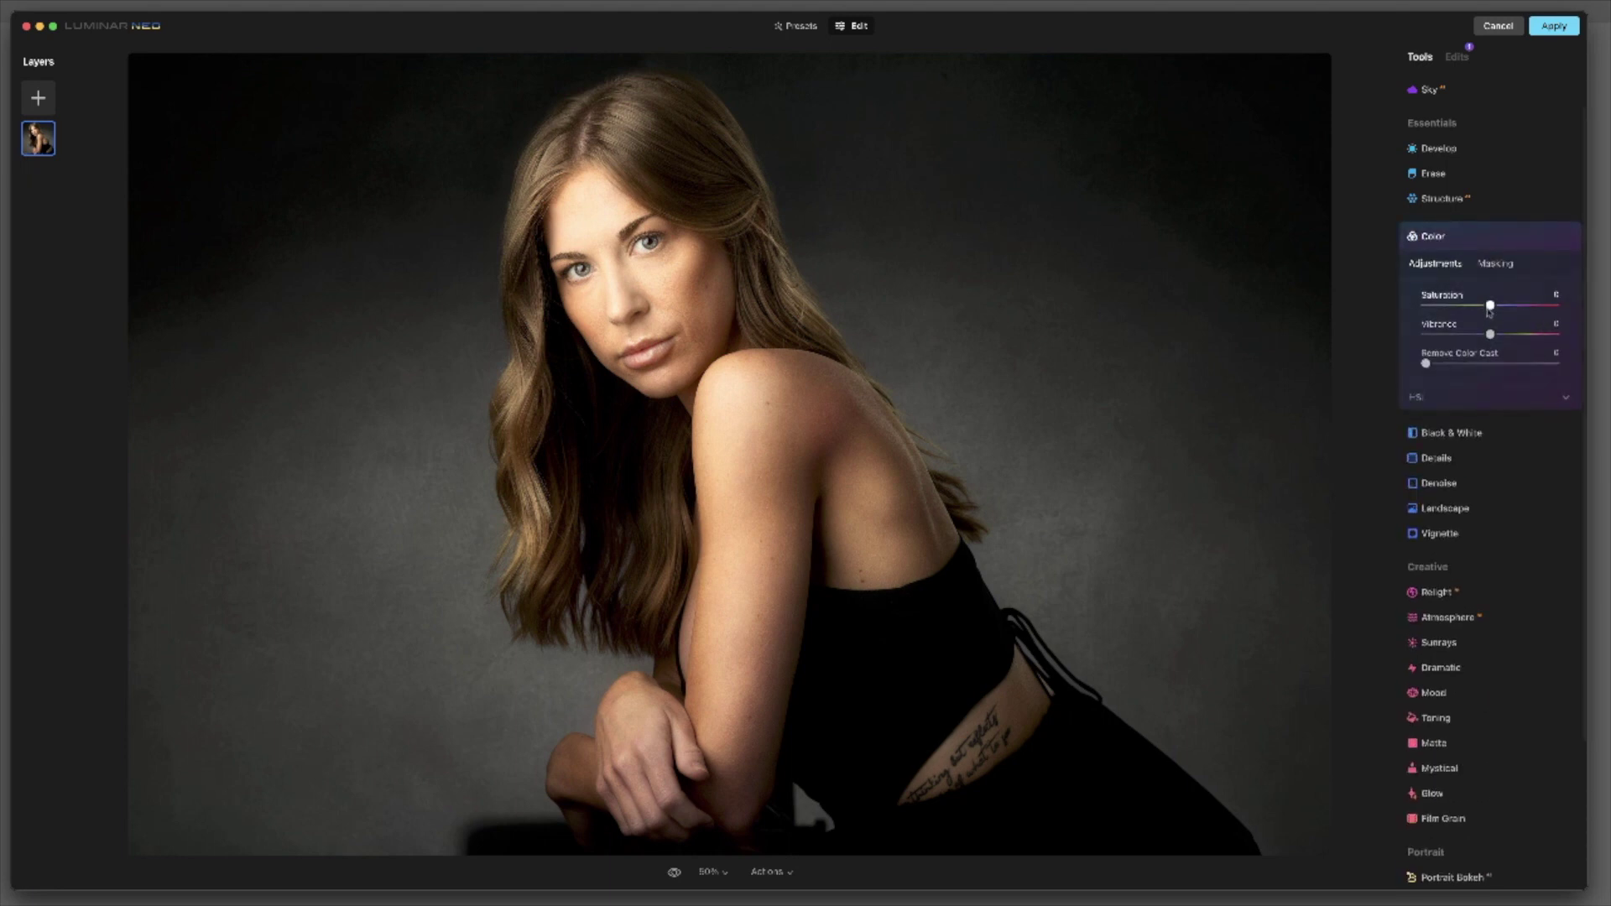
pyautogui.moveTo(1491, 305); pyautogui.dragTo(1457, 305)
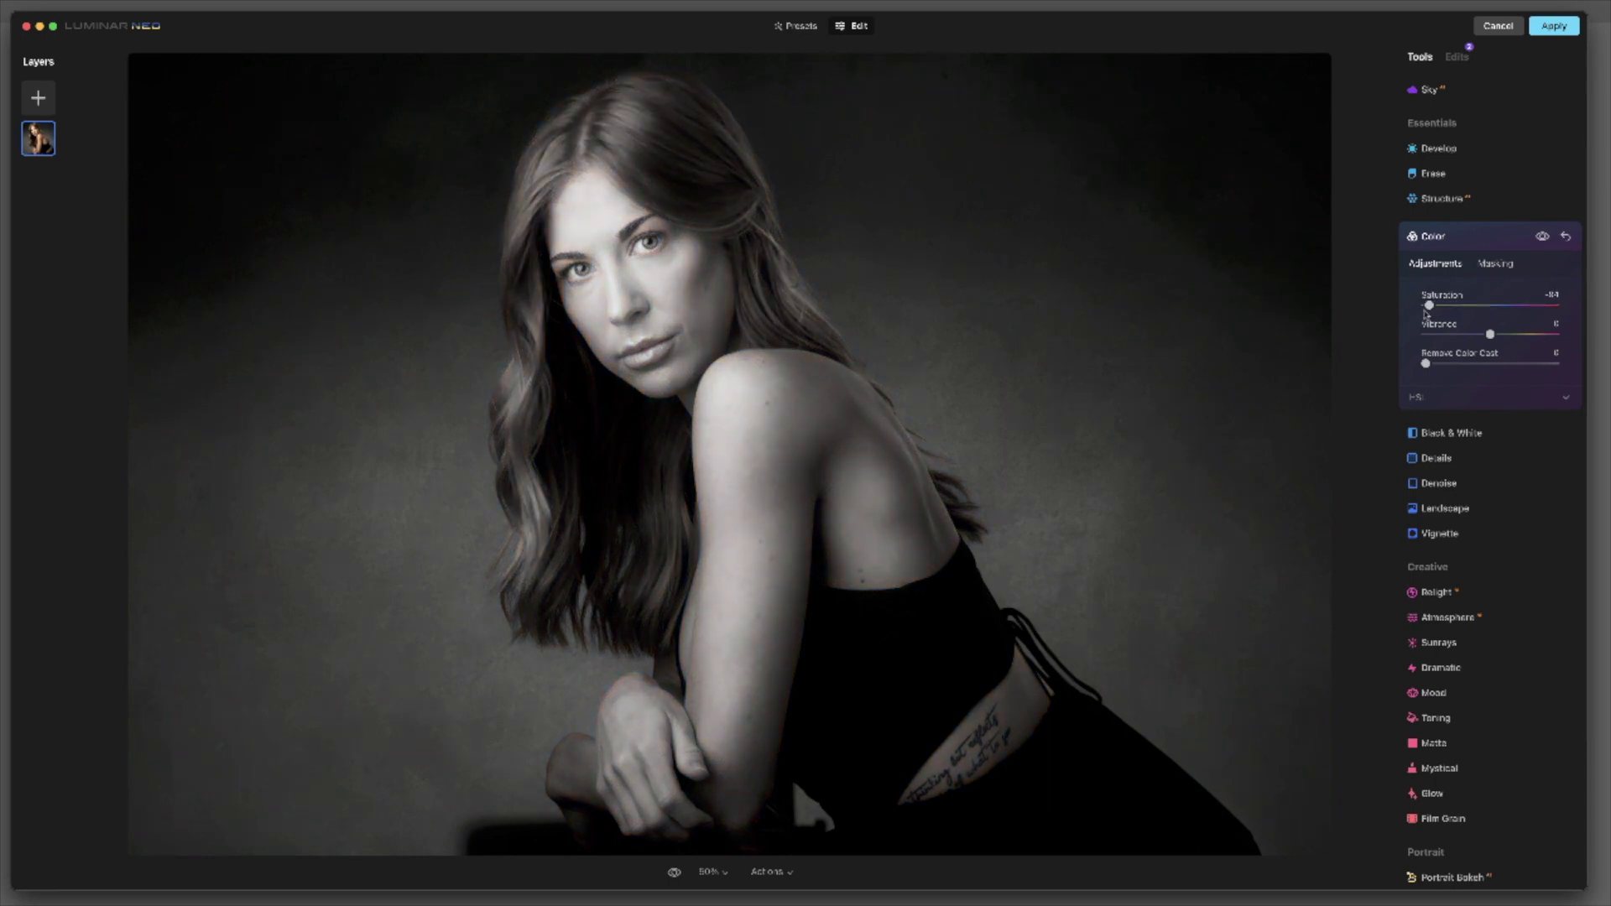
pyautogui.click(1434, 241)
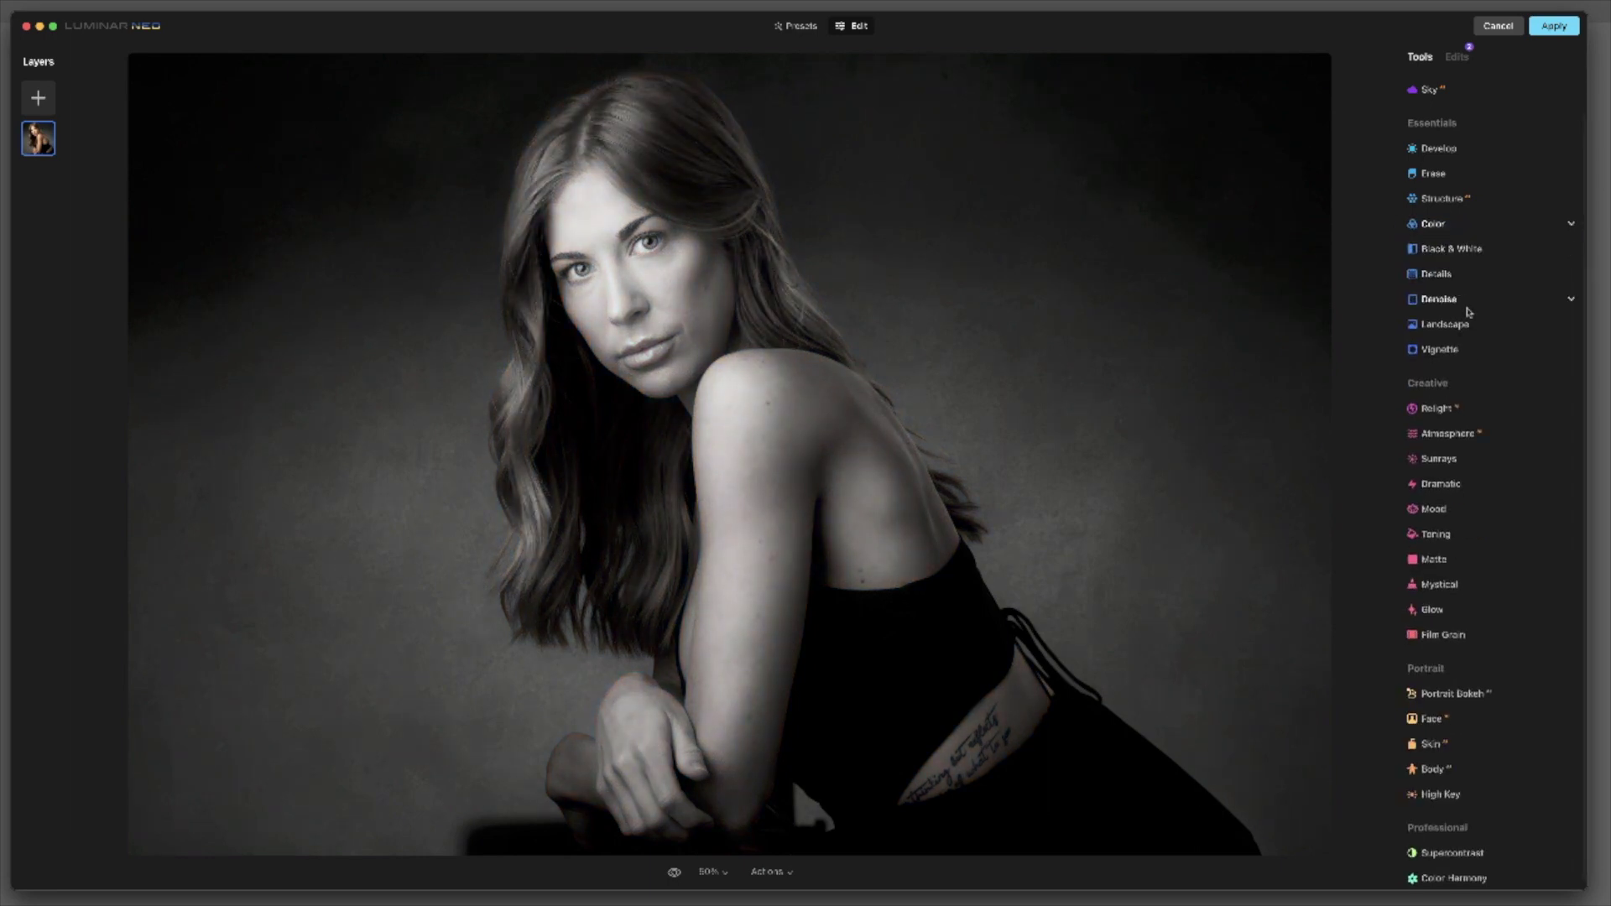
# - Add a light Film Grain at Amount 10
pyautogui.click(1458, 638)
pyautogui.moveTo(1425, 717); pyautogui.dragTo(1435, 717)
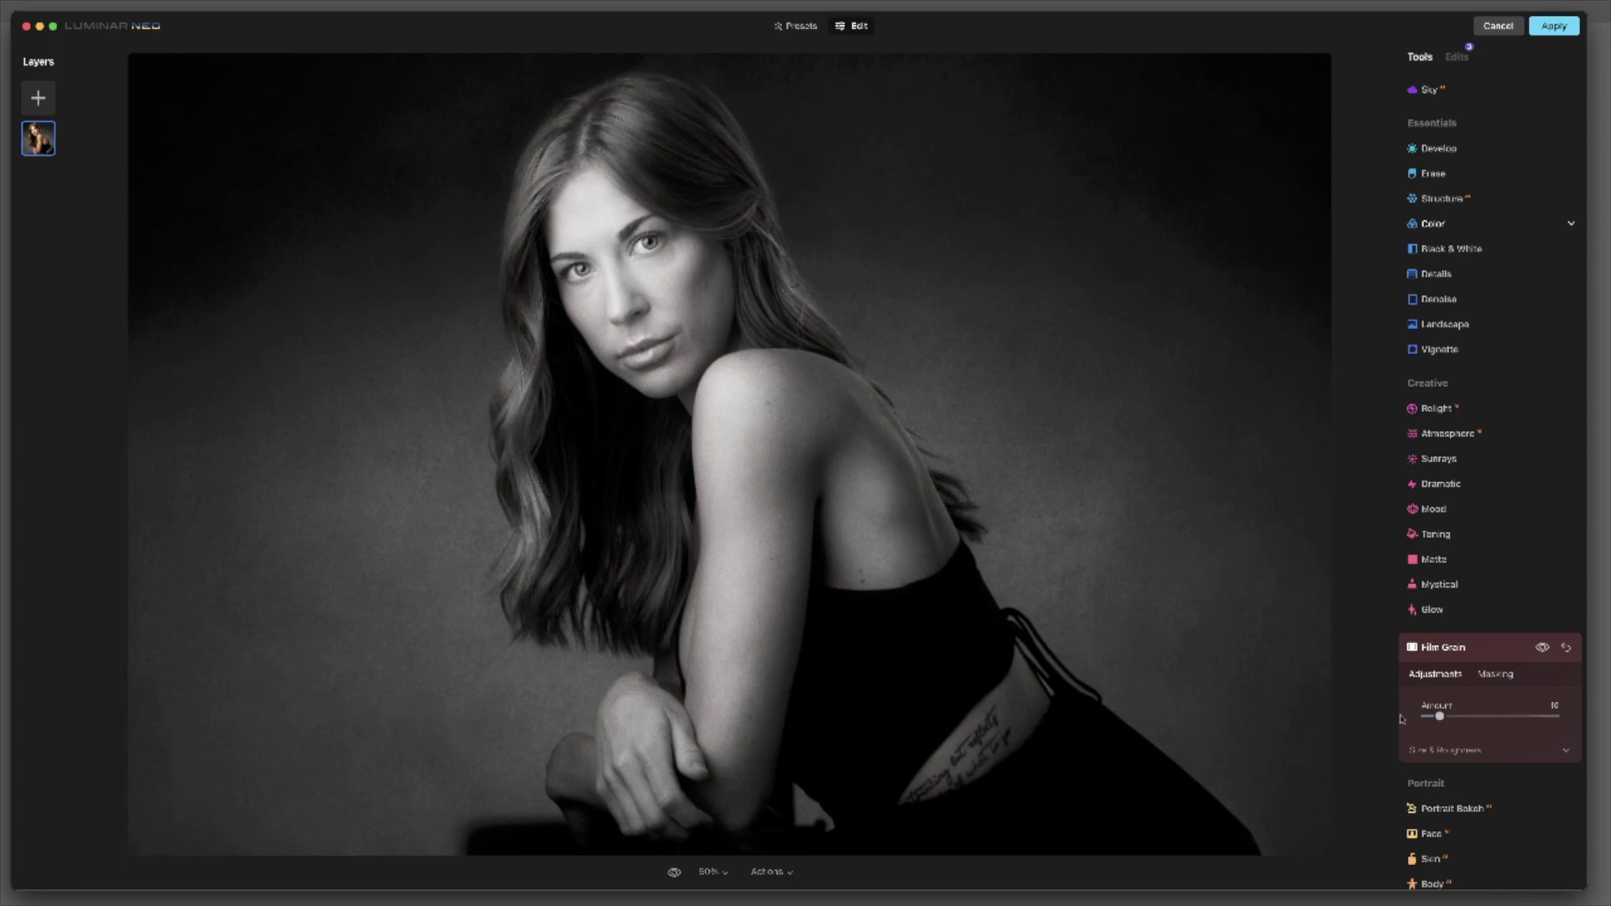
pyautogui.click(1454, 650)
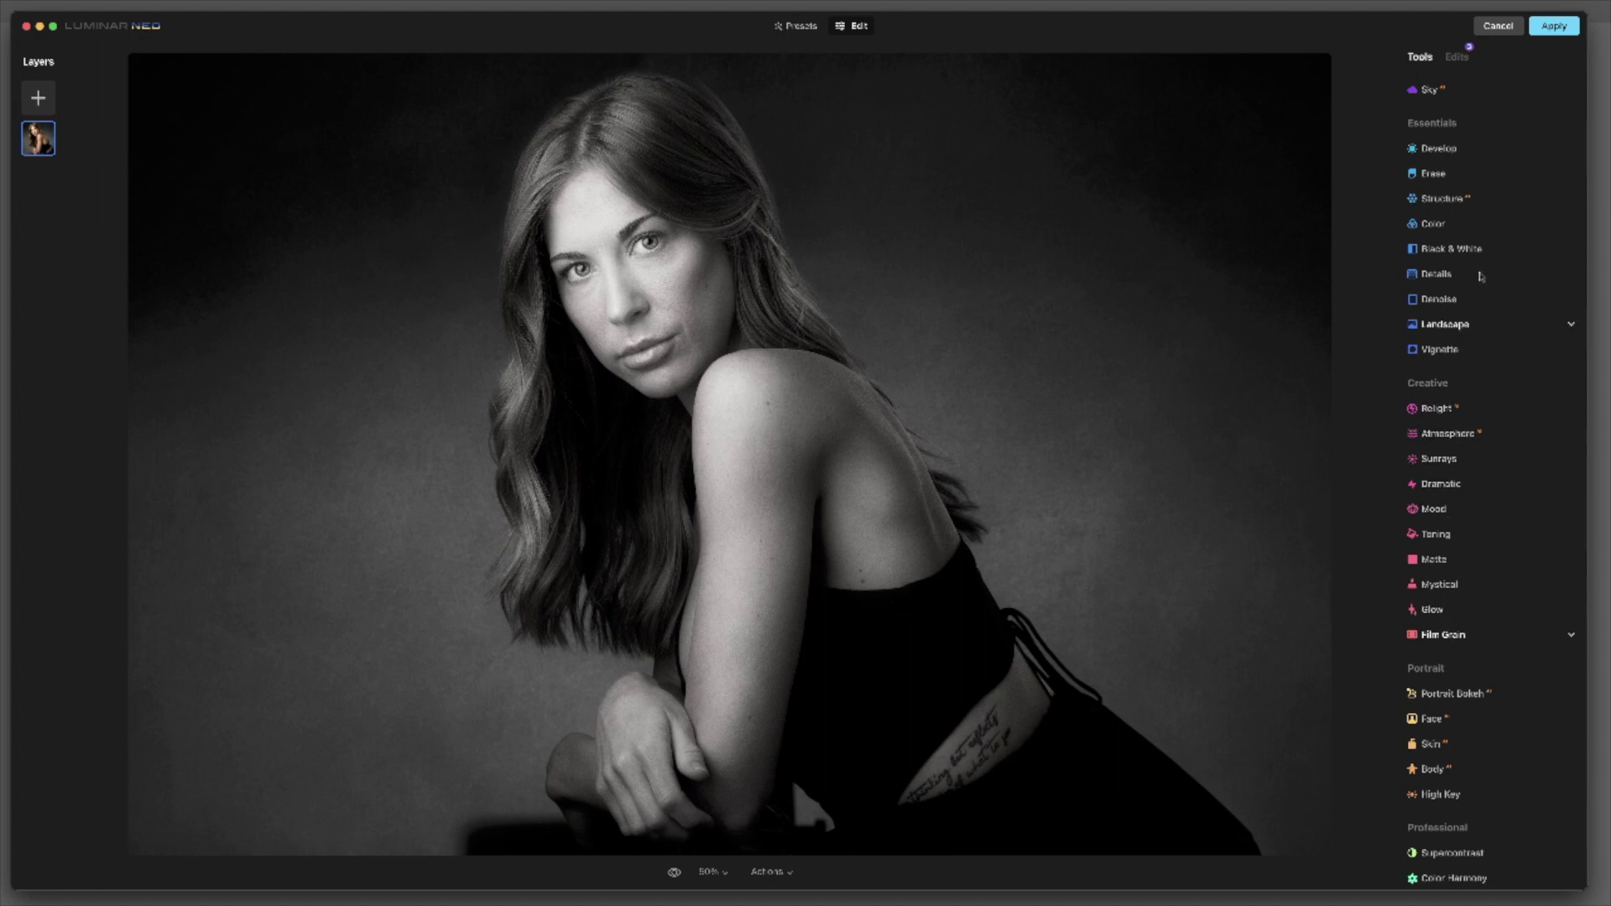
# - Lower Develop exposure and shadows, and set a large brush mask at Strength 22
pyautogui.click(1439, 148)
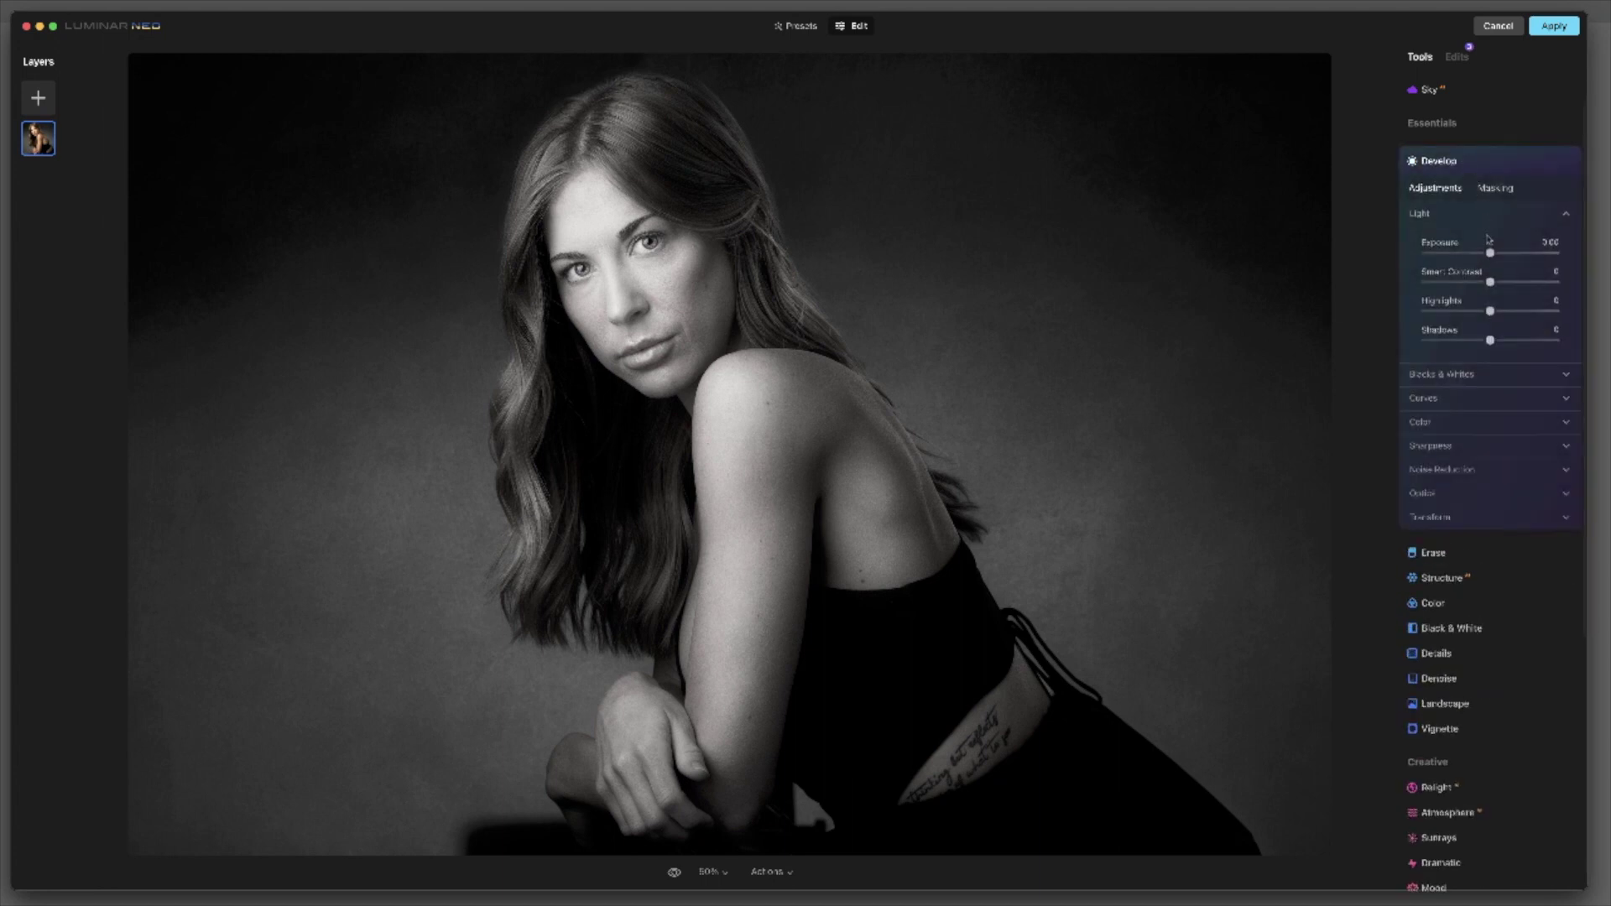
pyautogui.moveTo(1489, 256); pyautogui.dragTo(1474, 257)
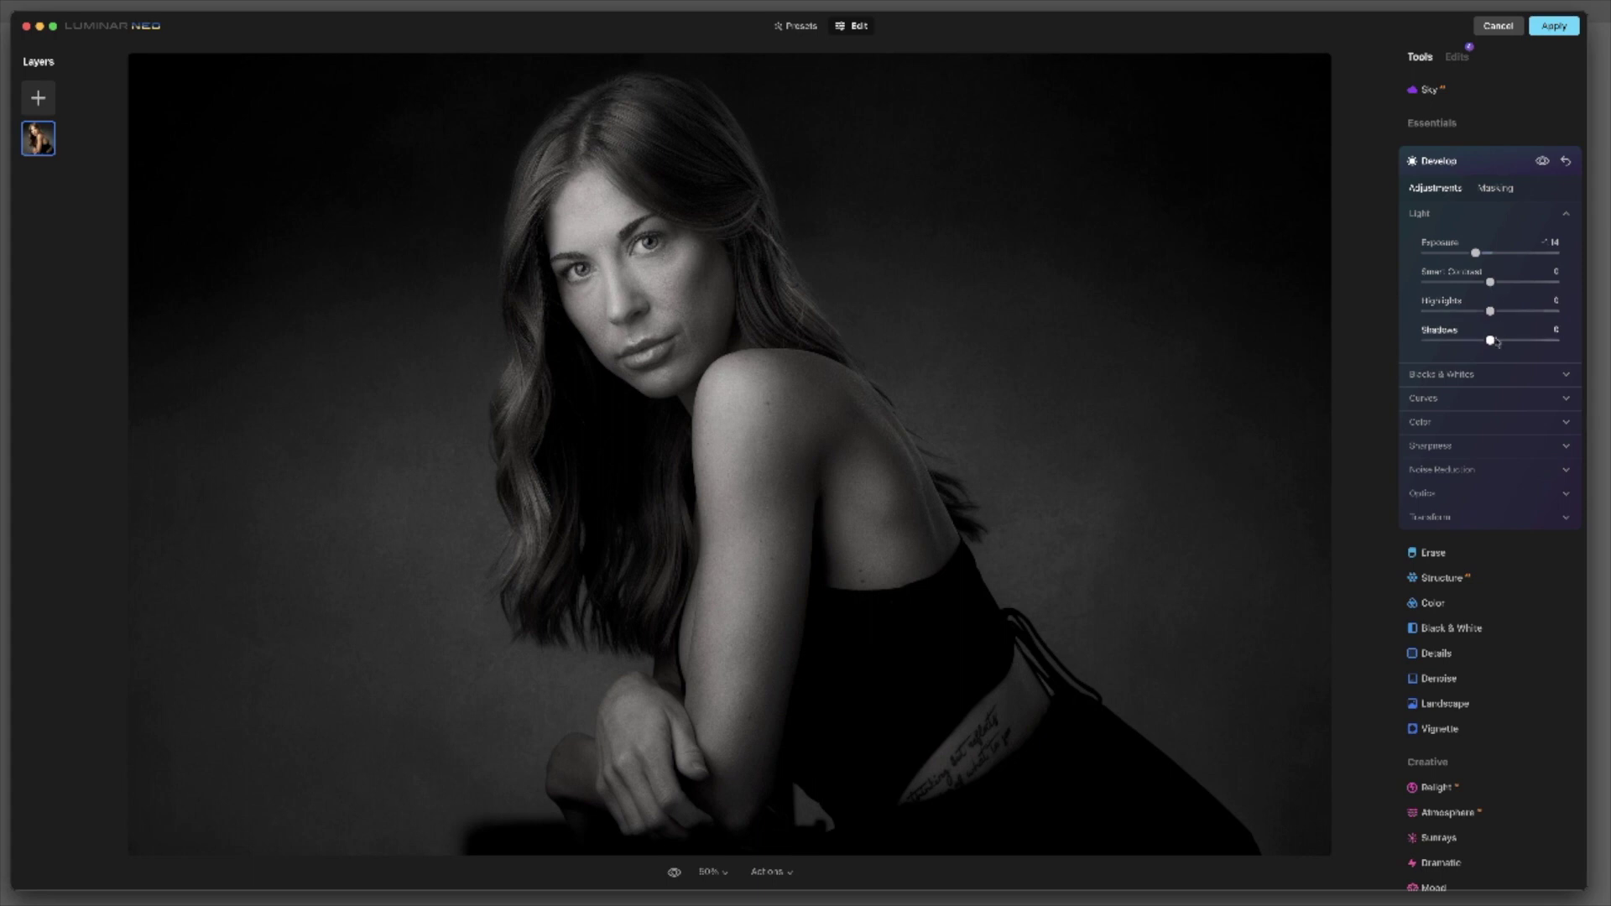
pyautogui.moveTo(1492, 344)
pyautogui.mouseDown()
pyautogui.moveTo(1508, 343)
pyautogui.moveTo(1474, 343)
pyautogui.mouseUp()
pyautogui.click(1500, 190)
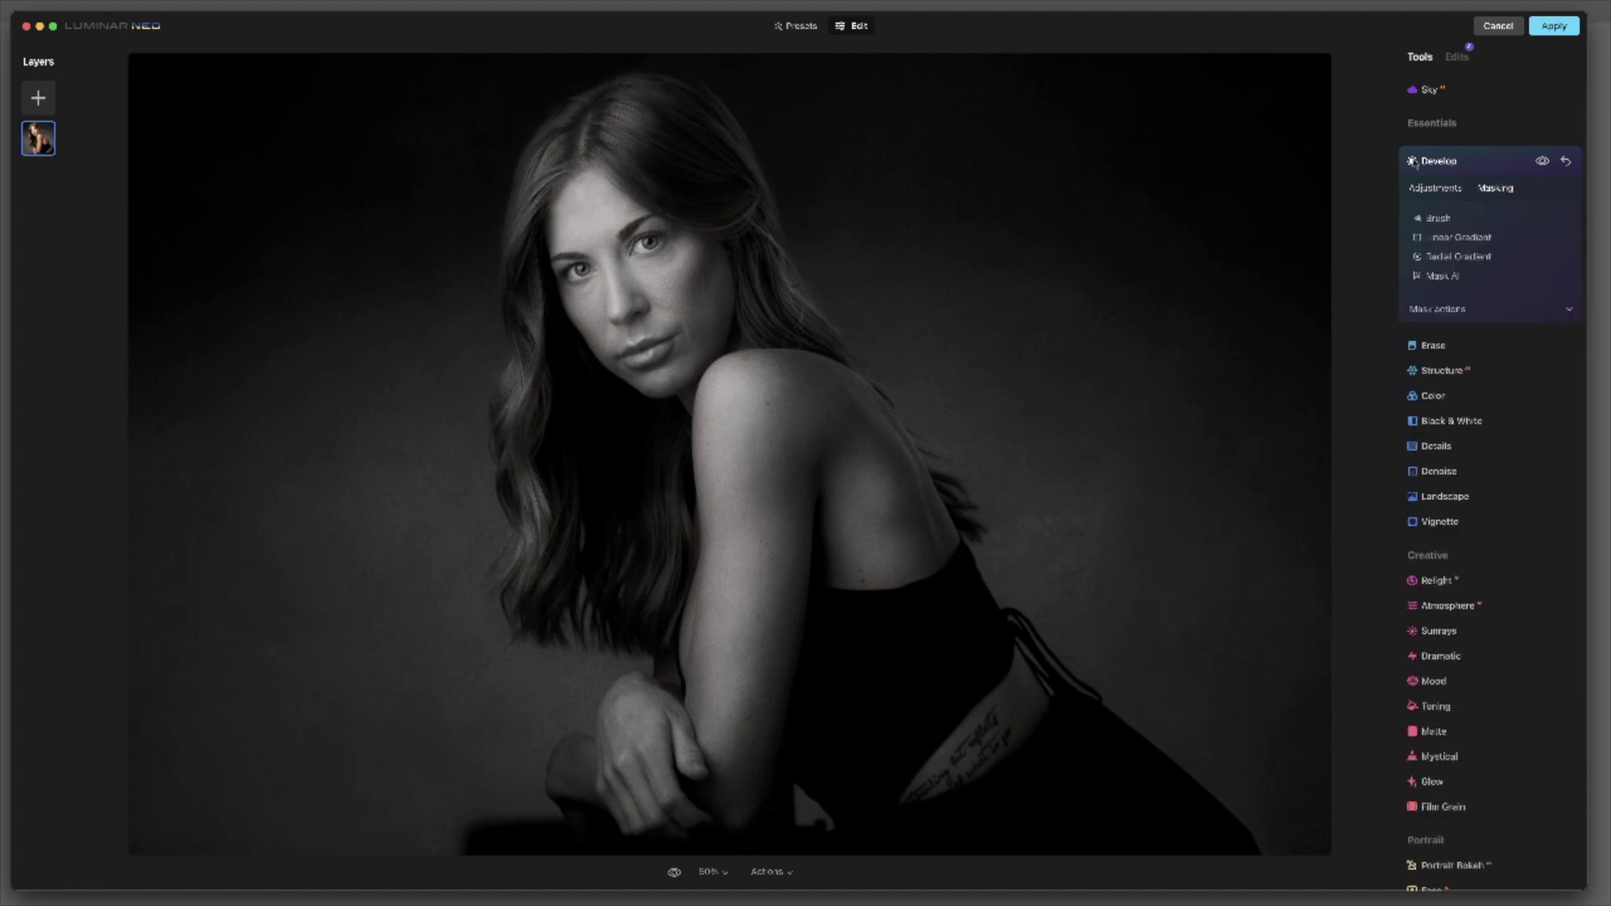
pyautogui.click(1439, 218)
pyautogui.moveTo(1558, 332); pyautogui.dragTo(1452, 341)
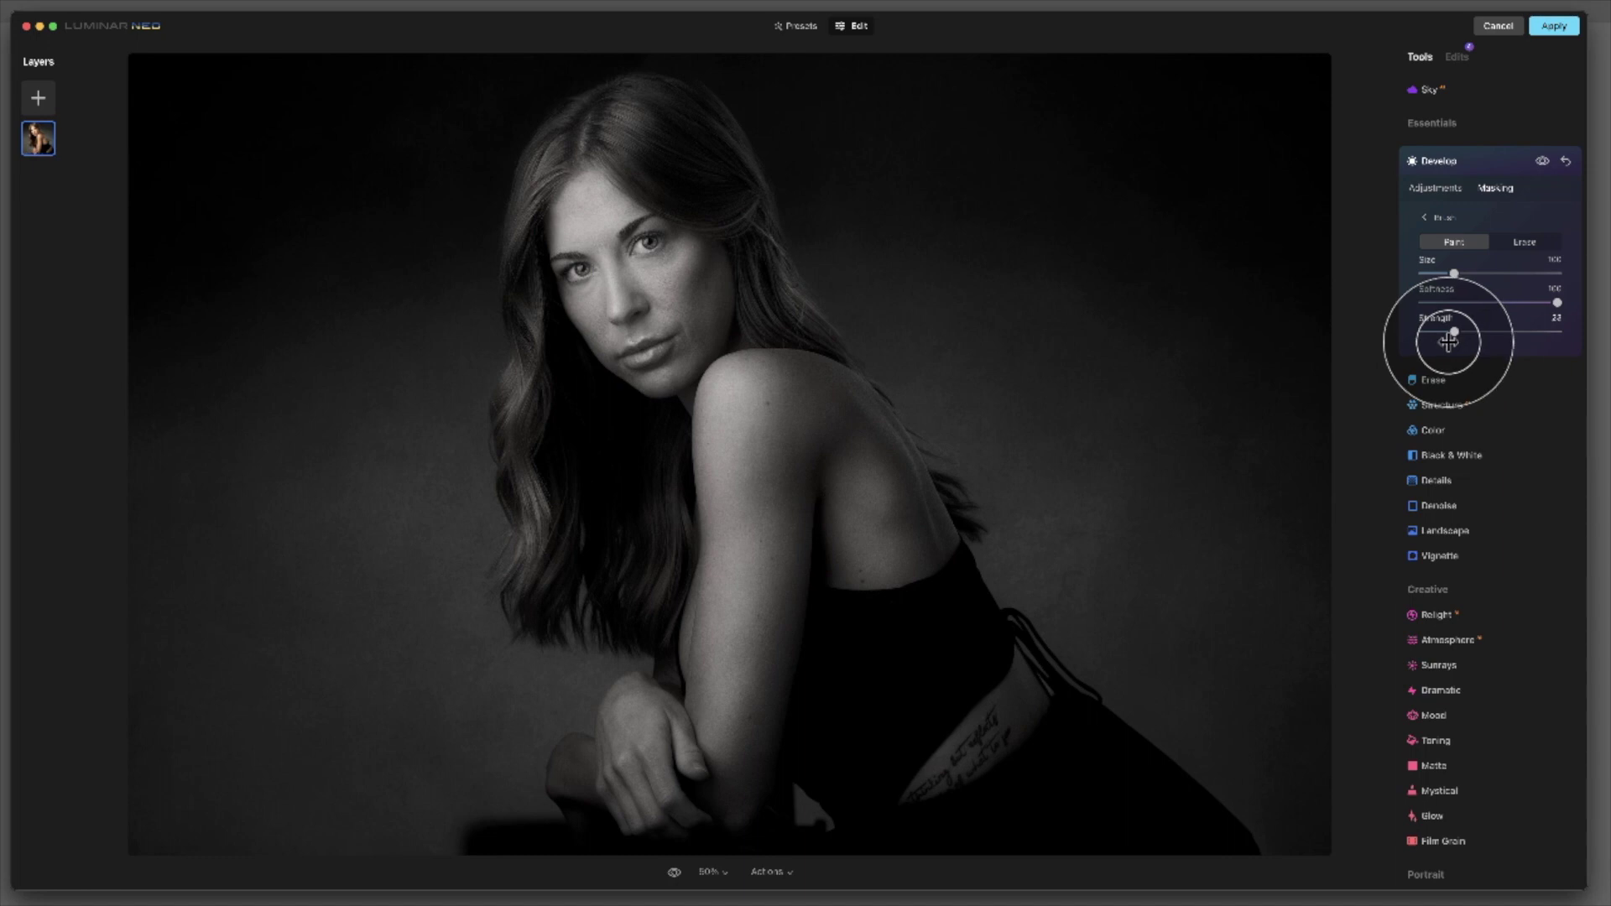
pyautogui.moveTo(1455, 274); pyautogui.dragTo(1506, 273)
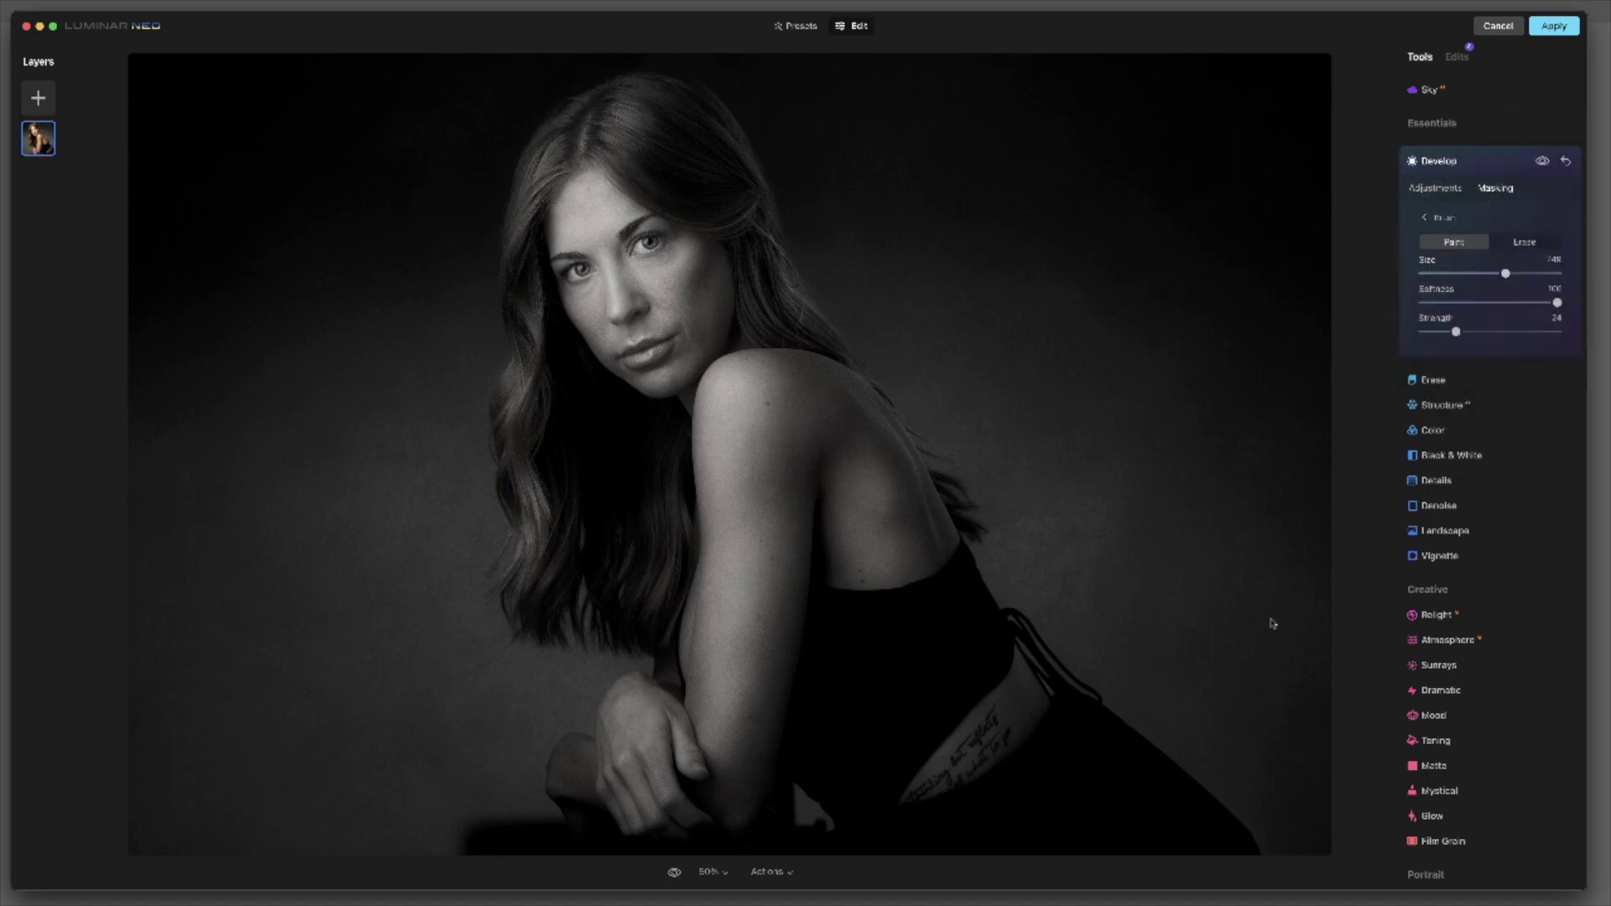
pyautogui.press(']')
pyautogui.press(']')
pyautogui.press(']')
# - Paint the darkening over the lower right, lower left and bottom background
pyautogui.moveTo(1273, 720)
pyautogui.mouseDown()
pyautogui.moveTo(1309, 583)
pyautogui.moveTo(1348, 646)
pyautogui.moveTo(1183, 828)
pyautogui.moveTo(1127, 813)
pyautogui.moveTo(1169, 836)
pyautogui.moveTo(1349, 694)
pyautogui.moveTo(1237, 413)
pyautogui.moveTo(868, 892)
pyautogui.moveTo(1277, 708)
pyautogui.moveTo(1158, 773)
pyautogui.moveTo(1116, 776)
pyautogui.mouseUp()
pyautogui.moveTo(235, 786)
pyautogui.mouseDown()
pyautogui.moveTo(79, 644)
pyautogui.moveTo(125, 612)
pyautogui.moveTo(269, 693)
pyautogui.moveTo(171, 614)
pyautogui.mouseUp()
pyautogui.moveTo(453, 799)
pyautogui.mouseDown()
pyautogui.moveTo(629, 823)
pyautogui.moveTo(217, 826)
pyautogui.moveTo(235, 837)
pyautogui.moveTo(225, 859)
pyautogui.moveTo(128, 796)
pyautogui.moveTo(99, 676)
pyautogui.mouseUp()
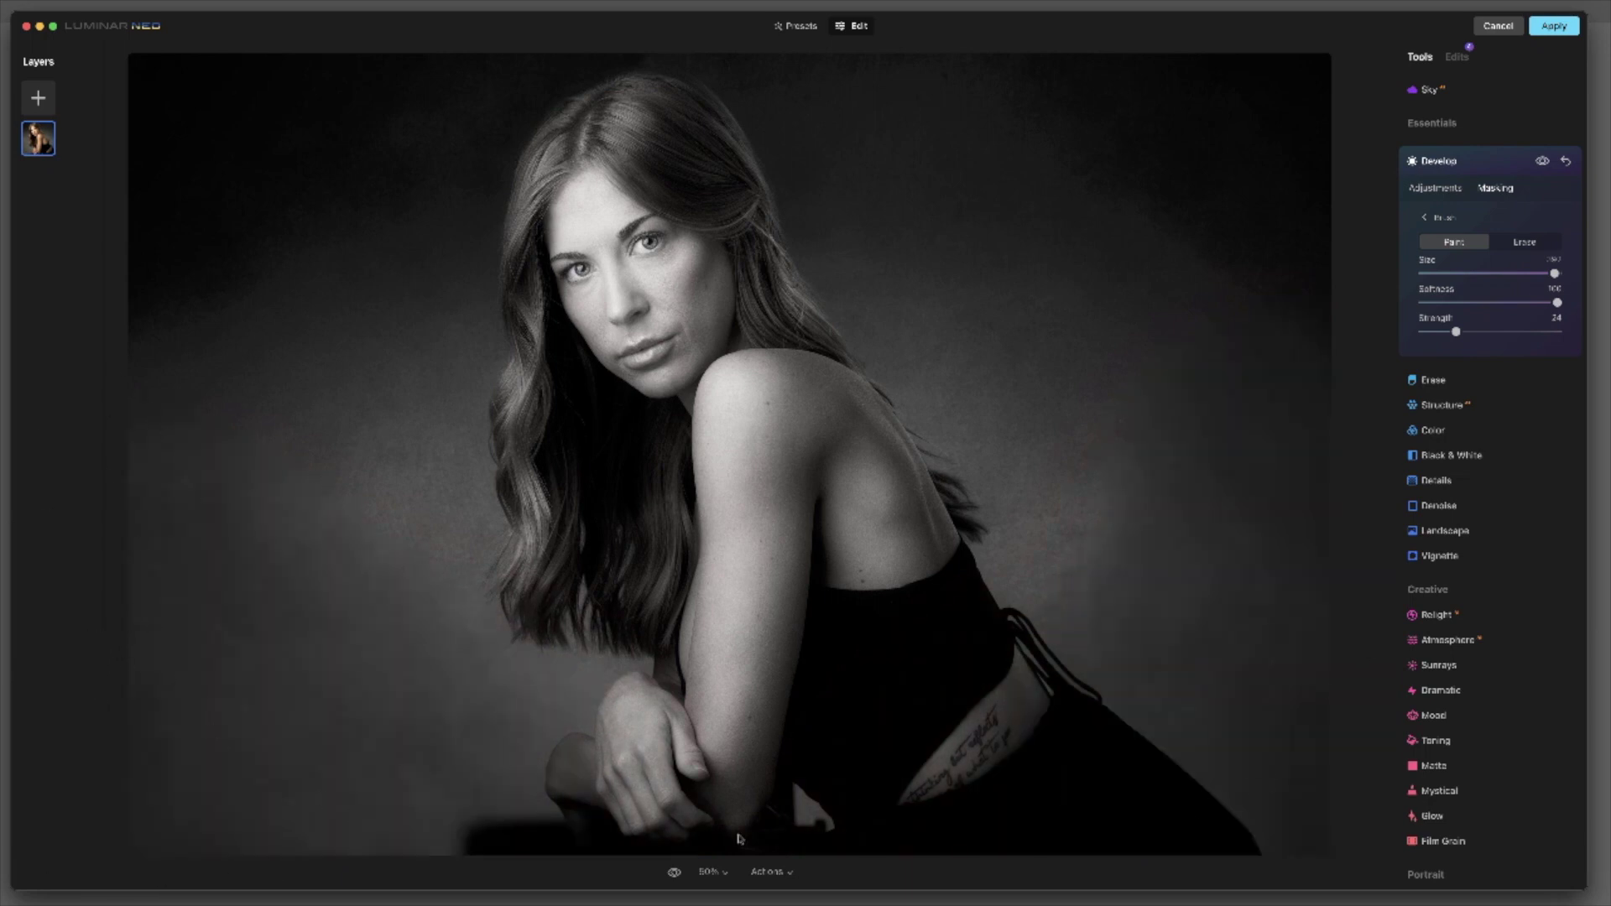
pyautogui.moveTo(217, 727); pyautogui.dragTo(200, 714)
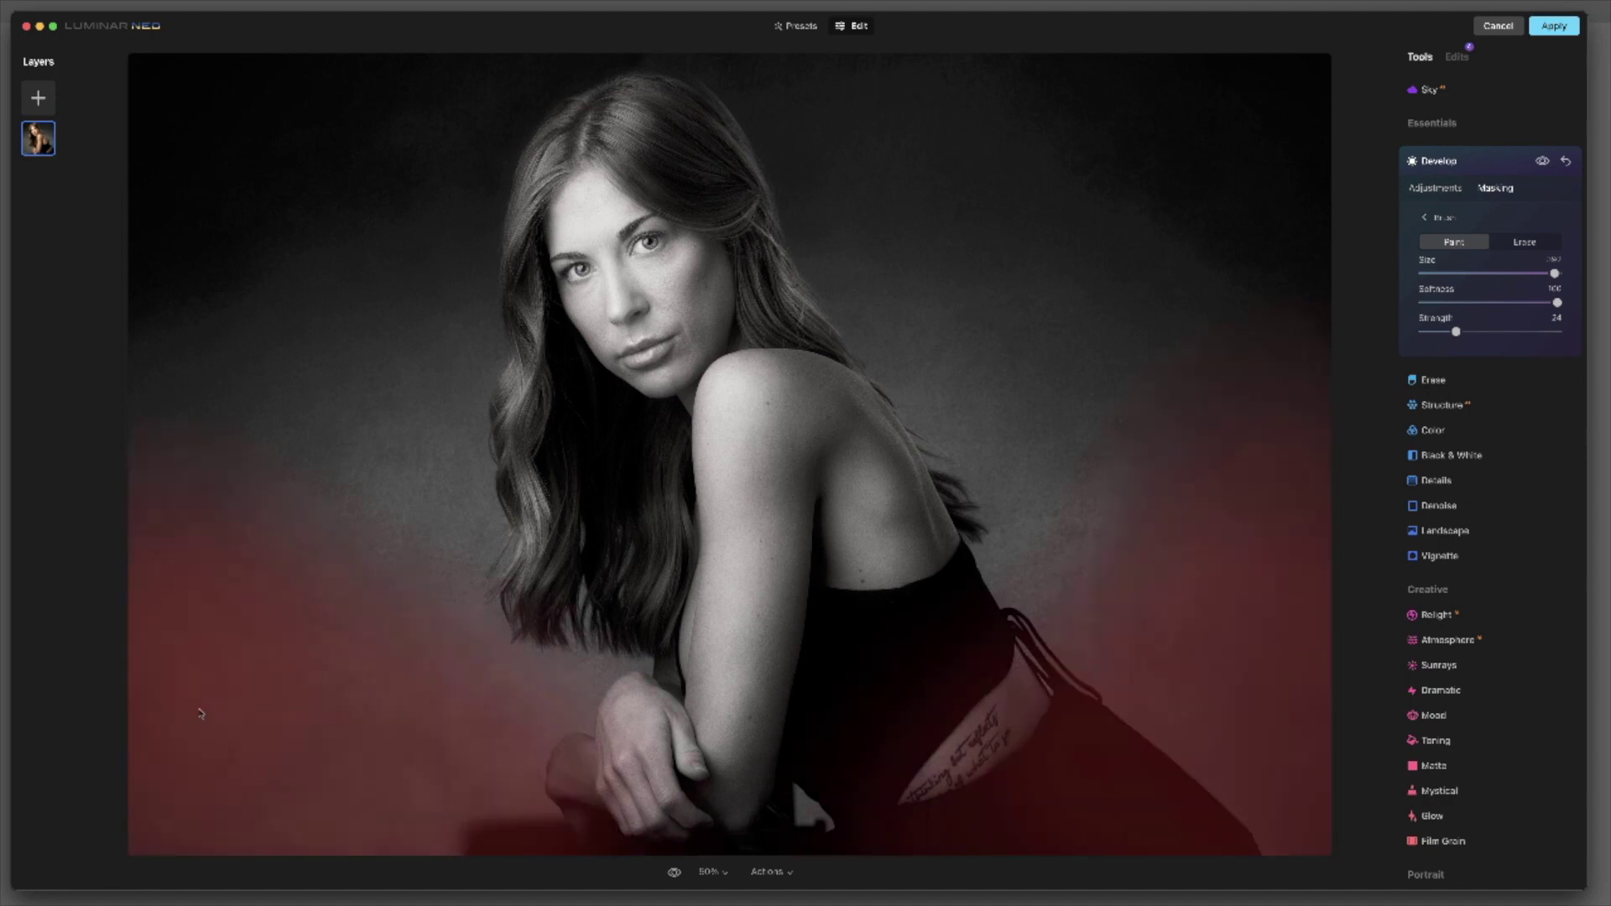
pyautogui.moveTo(365, 828)
pyautogui.mouseDown()
pyautogui.moveTo(1258, 773)
pyautogui.moveTo(1175, 799)
pyautogui.moveTo(1085, 762)
pyautogui.mouseUp()
# - Compare the adjustment before/after, then apply the edits back to Photoshop
pyautogui.click(1543, 161)
pyautogui.click(1542, 162)
pyautogui.click(1542, 162)
pyautogui.click(1543, 162)
pyautogui.click(1542, 162)
pyautogui.click(1543, 163)
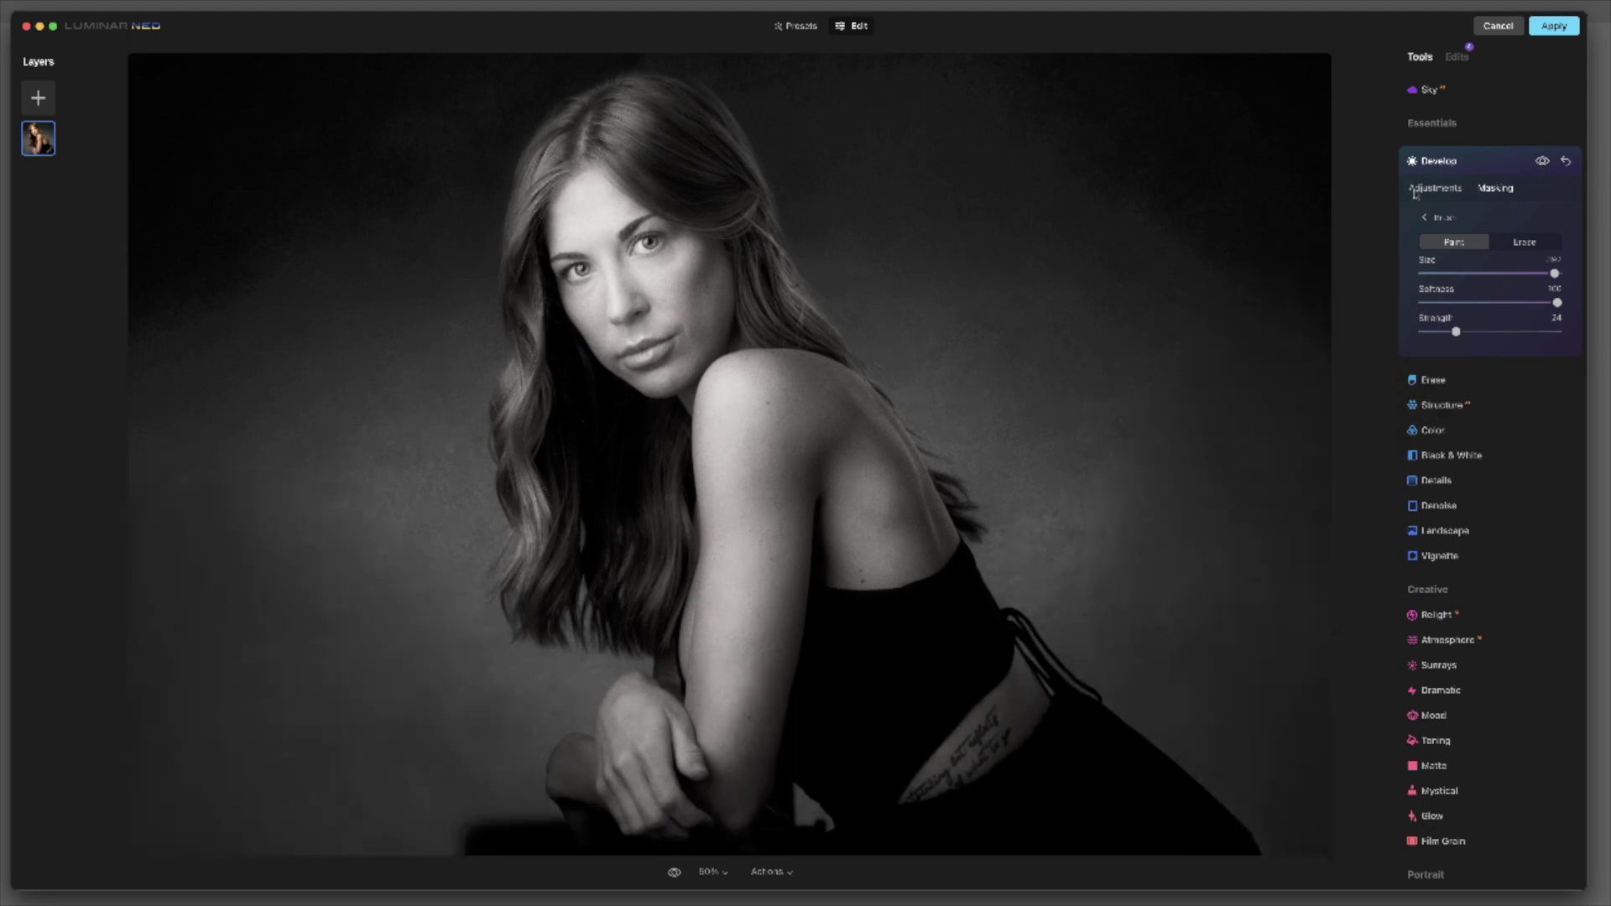
pyautogui.click(1553, 26)
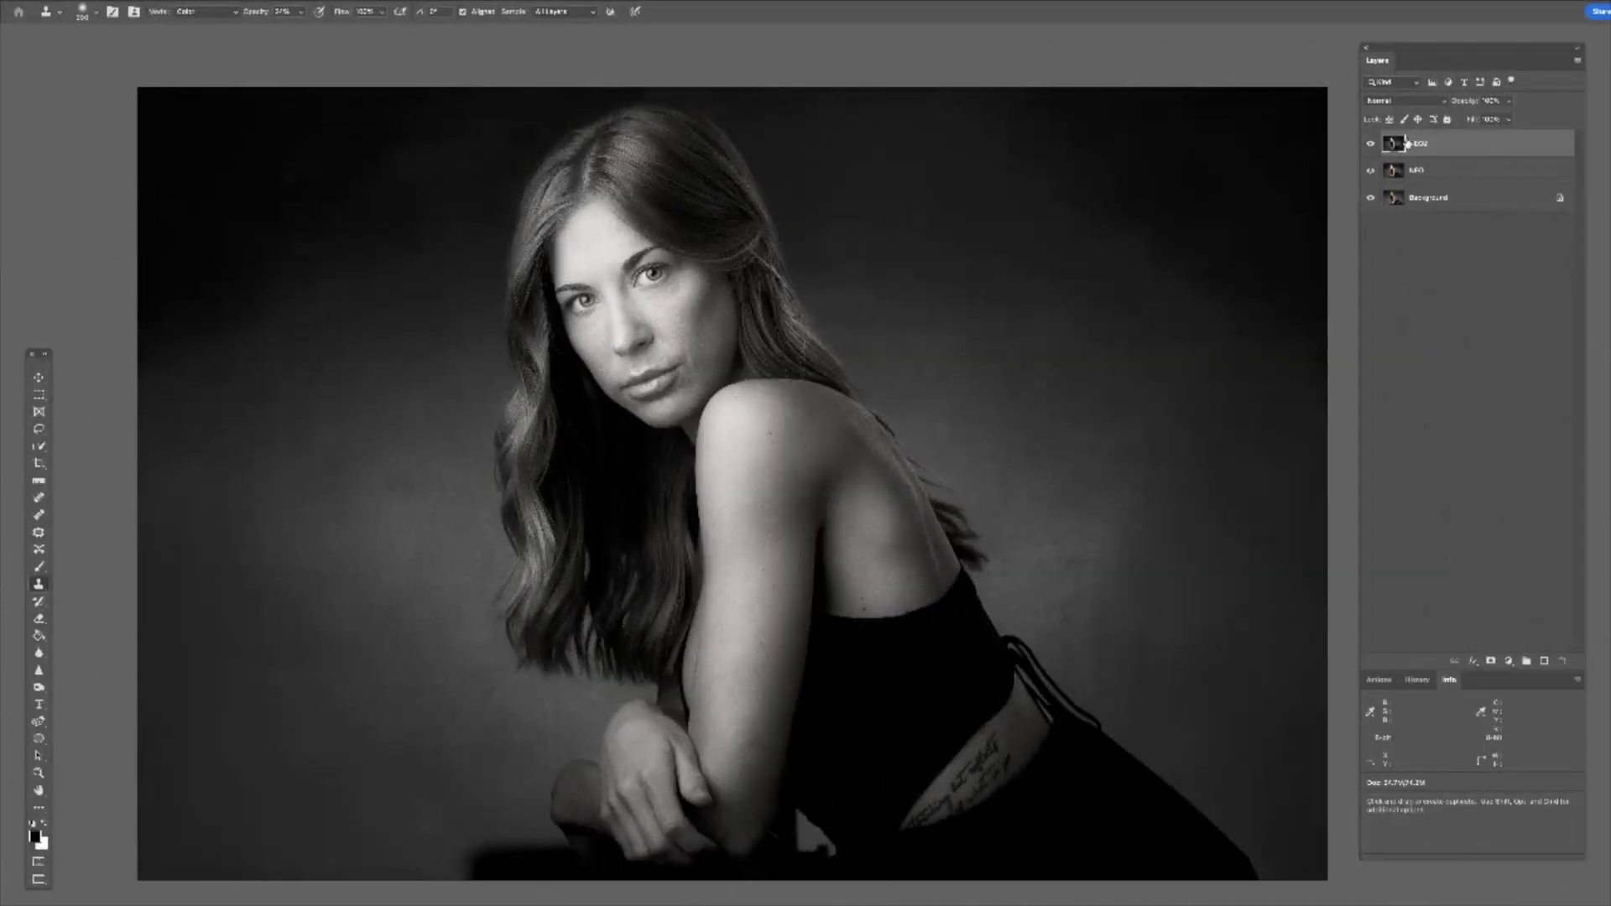
# - Set the NEO2 layer to Soft Light blend mode at 35% opacity
pyautogui.click(1435, 105)
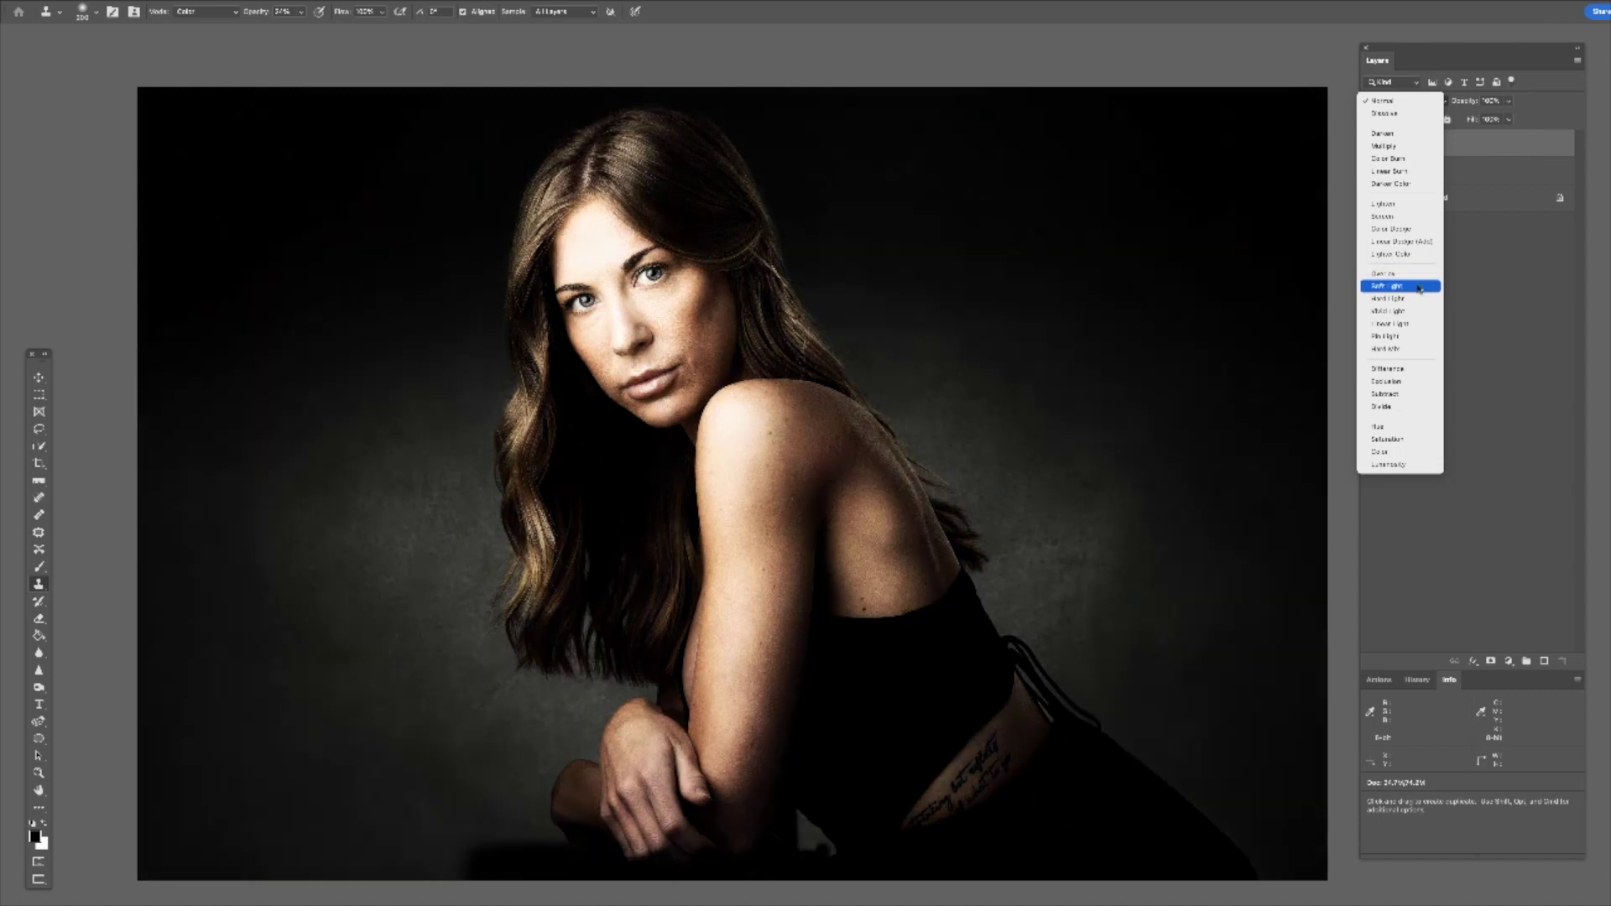
pyautogui.click(1420, 288)
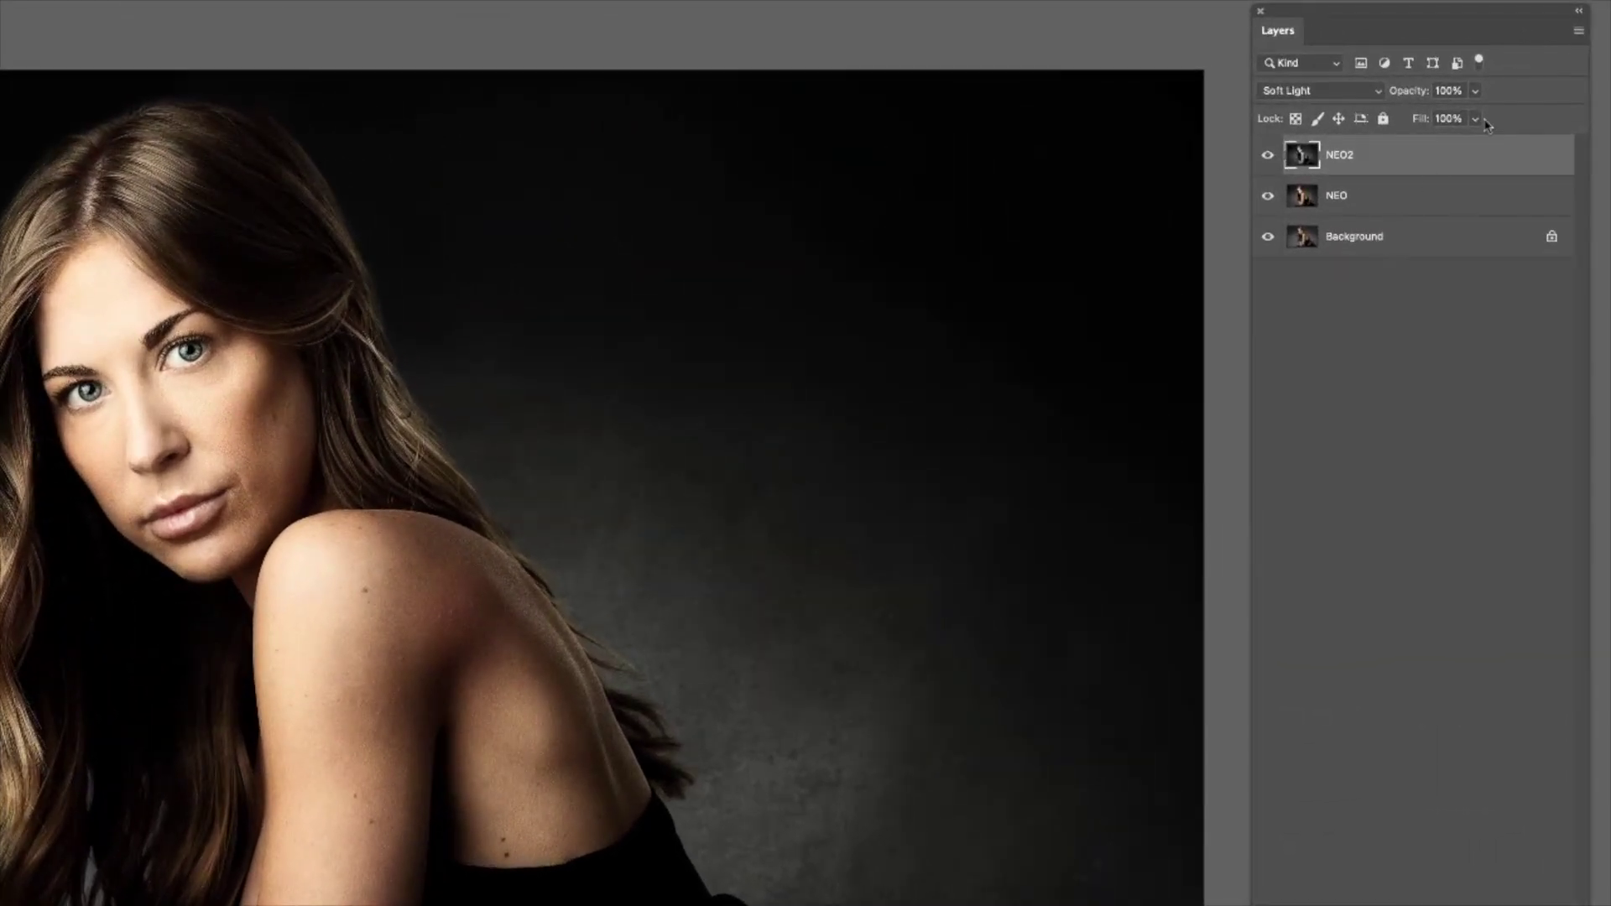
pyautogui.click(1508, 102)
pyautogui.moveTo(1475, 116); pyautogui.dragTo(1425, 119)
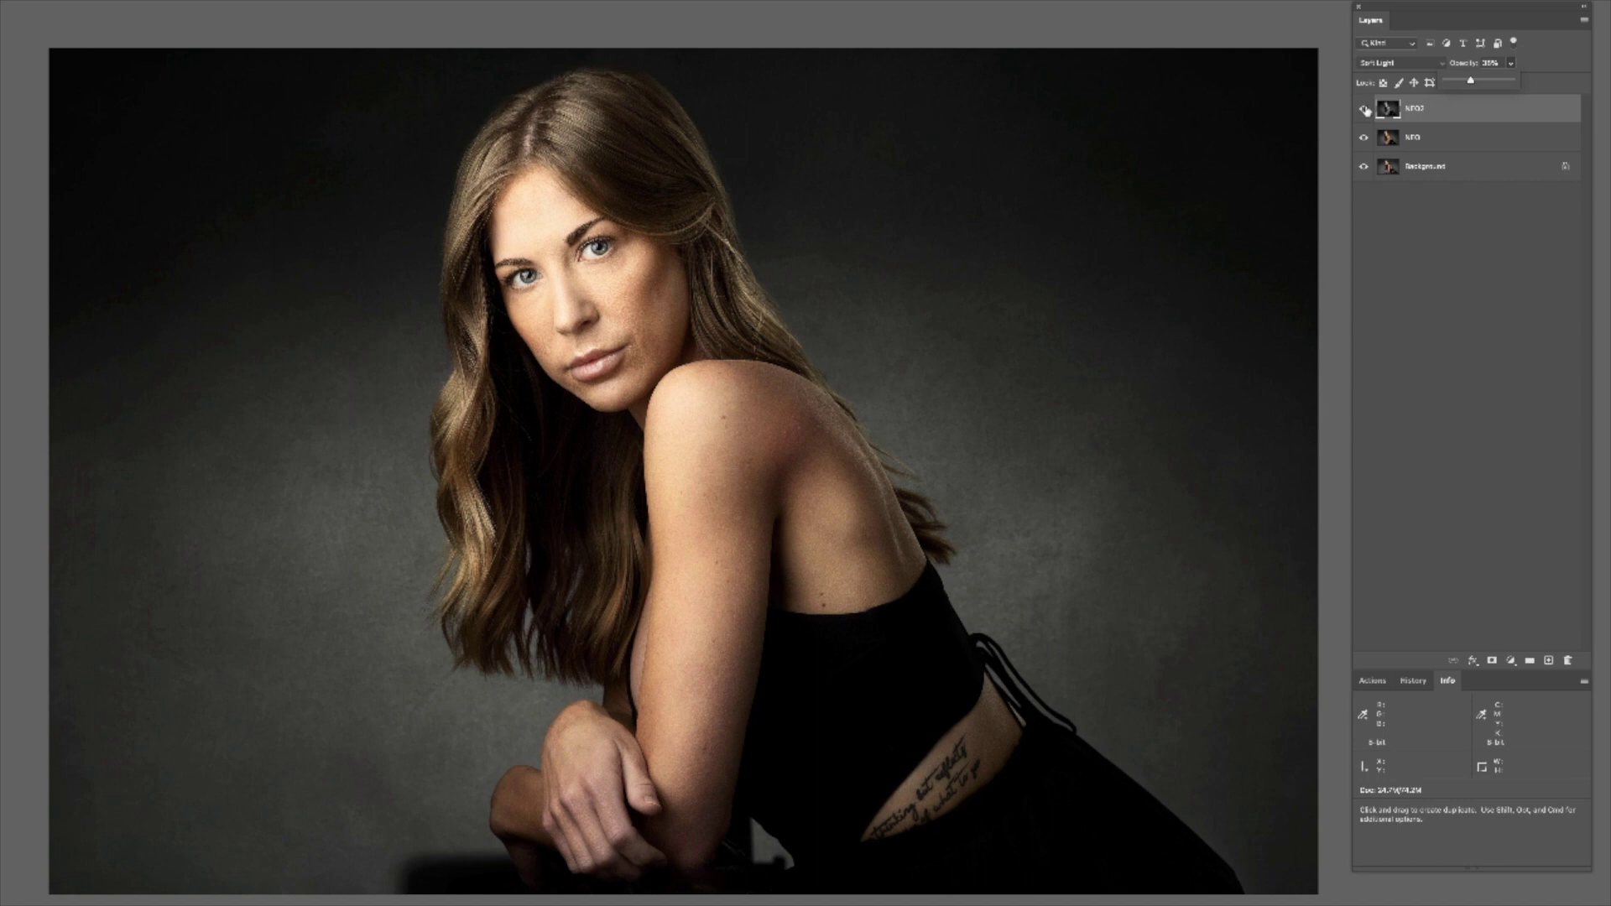
# - Put the NEO and NEO2 layers into a new group named NEO
pyautogui.click(1420, 140)
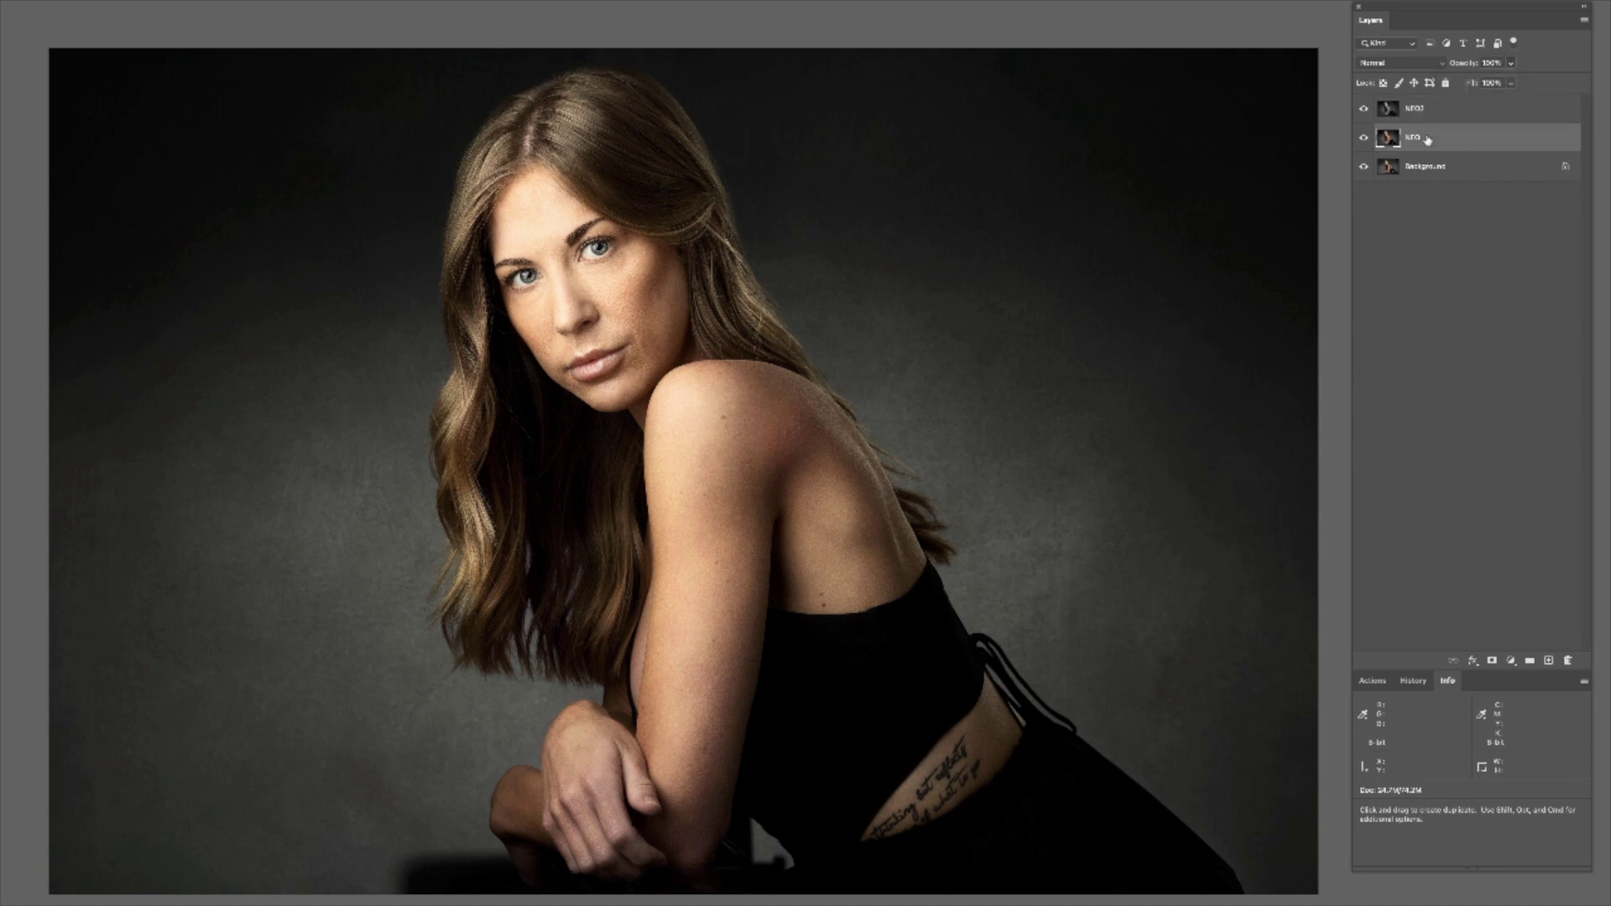
pyautogui.click(1363, 111)
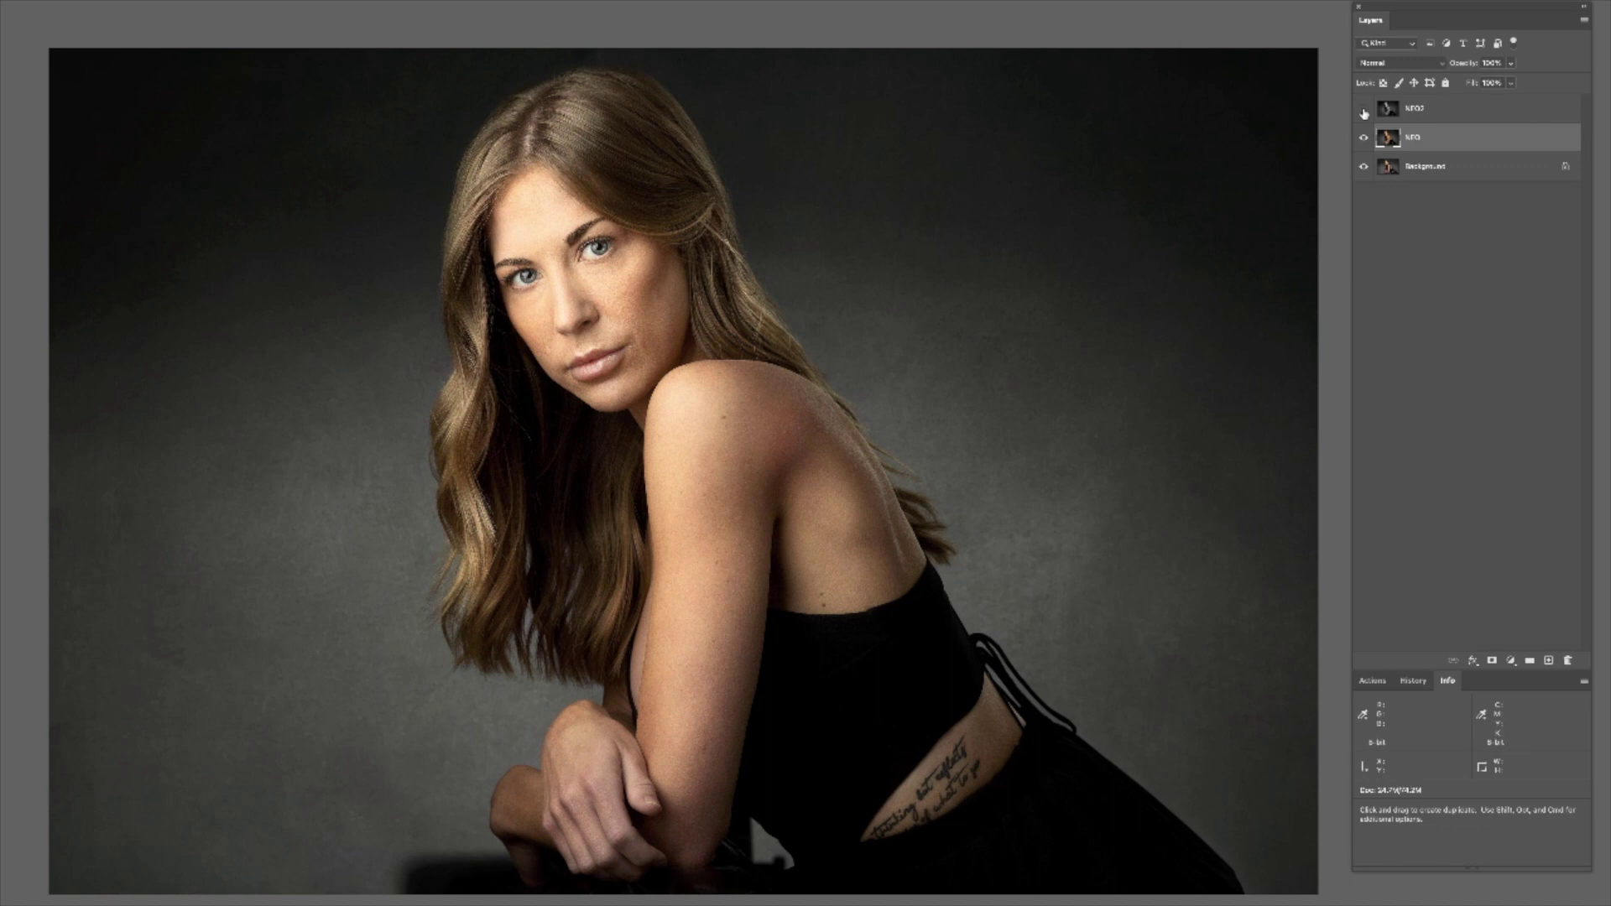
pyautogui.click(1364, 111)
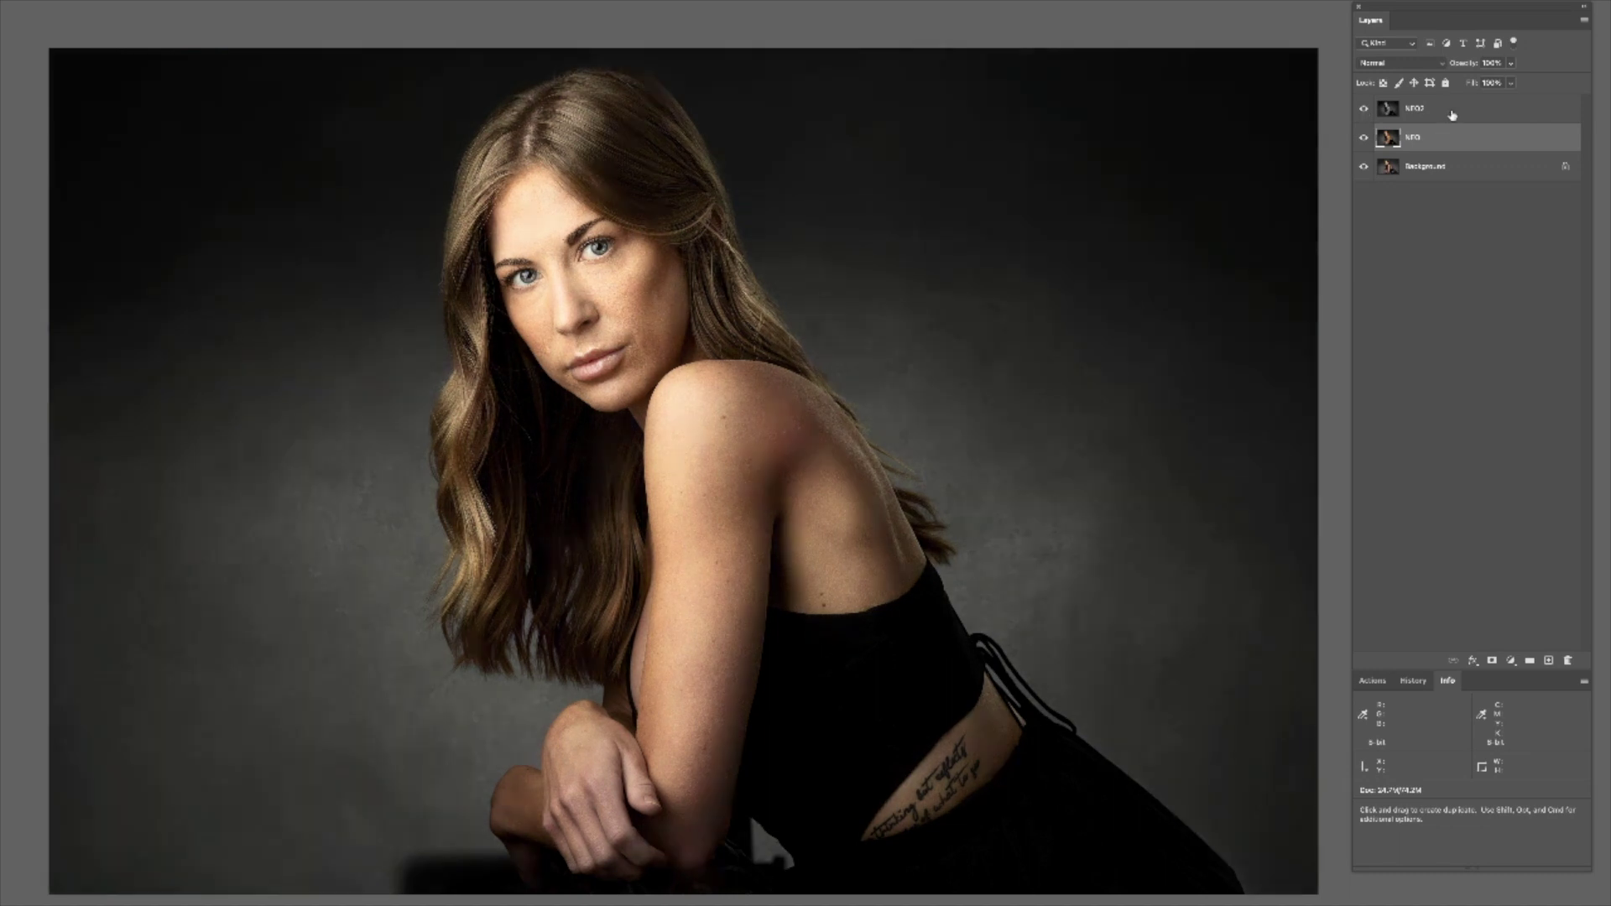
pyautogui.keyDown('shift'); pyautogui.click(1452, 115); pyautogui.keyUp('shift')
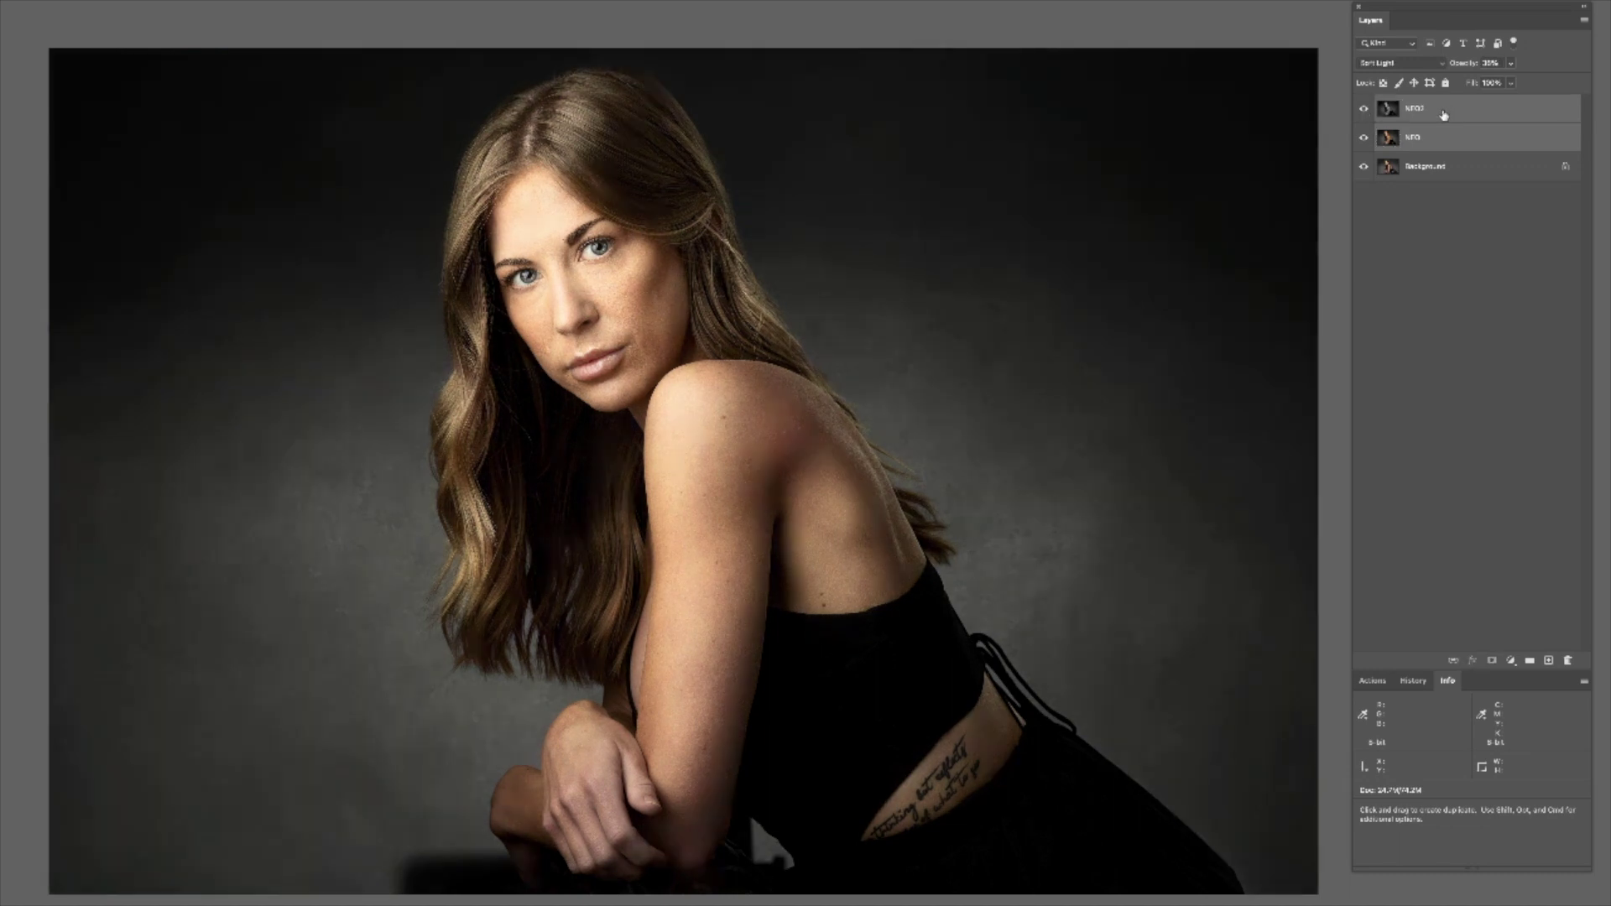
pyautogui.moveTo(1443, 115); pyautogui.dragTo(1529, 663)
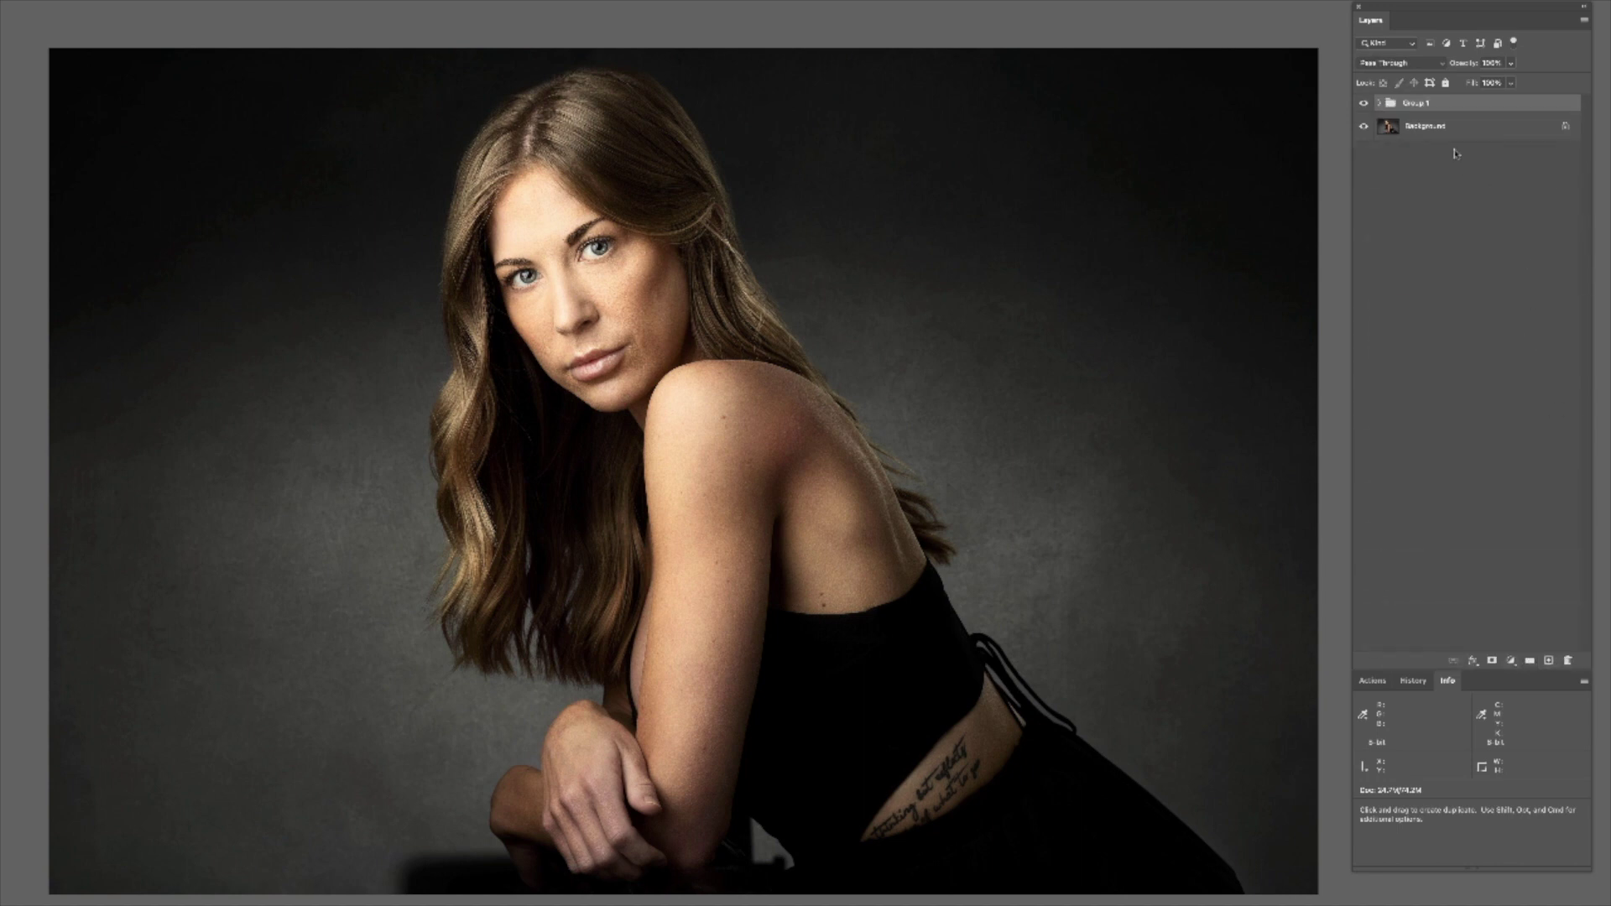
pyautogui.doubleClick(1418, 105)
pyautogui.write('Ns')
pyautogui.press('Return')
# - Toggle the NEO group's visibility to compare the image with and without it
pyautogui.click(1365, 104)
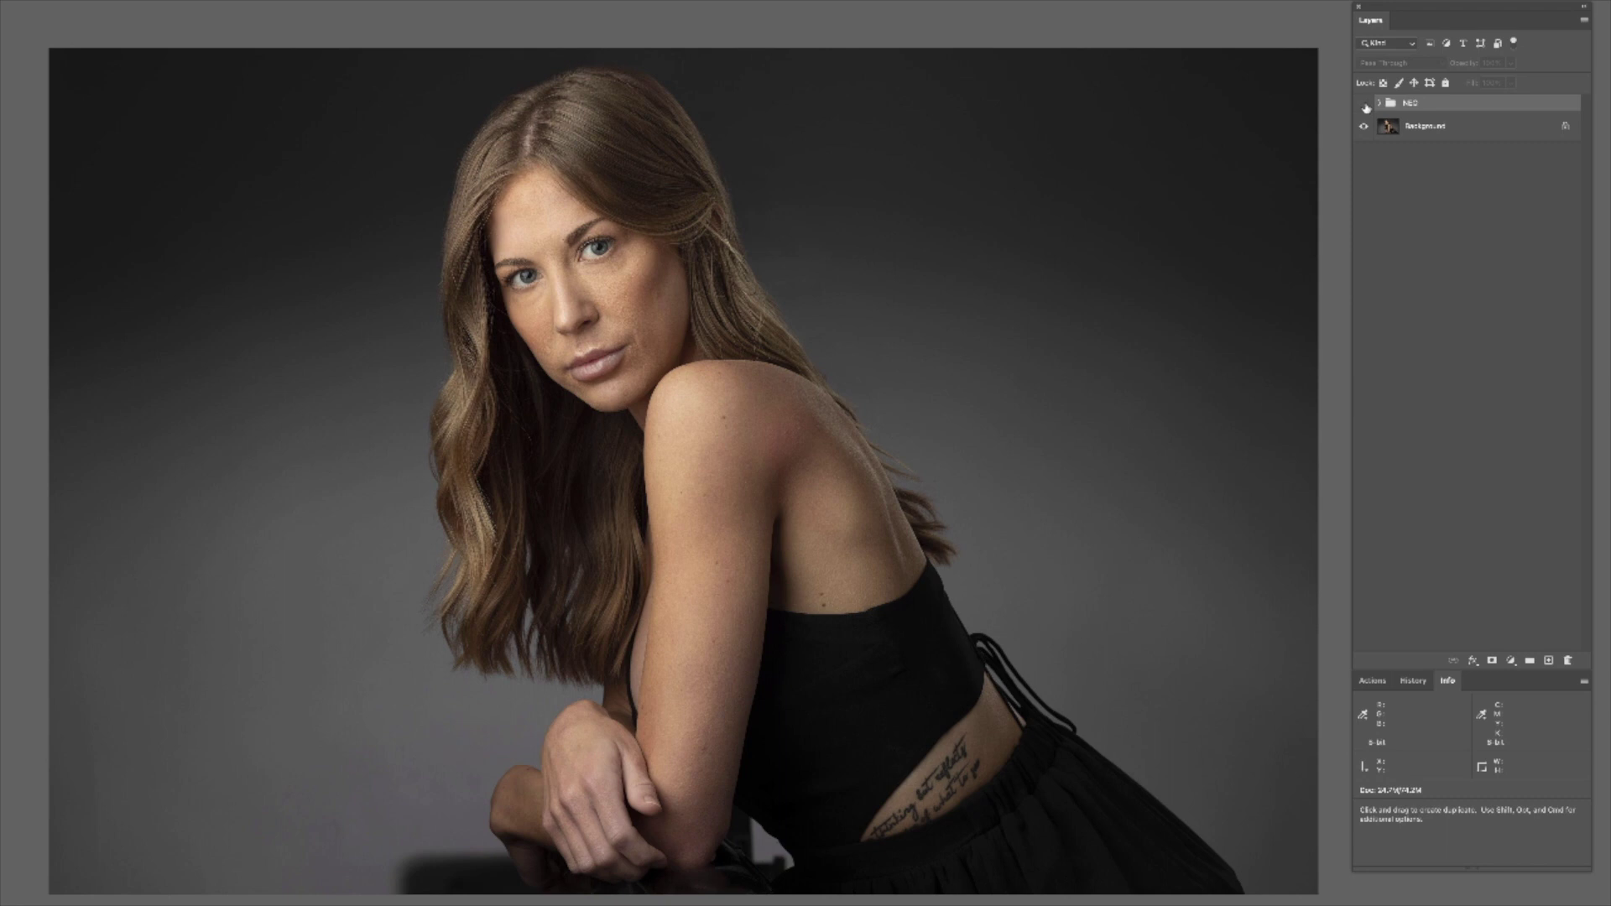
pyautogui.click(1365, 104)
pyautogui.click(1364, 104)
pyautogui.click(1365, 104)
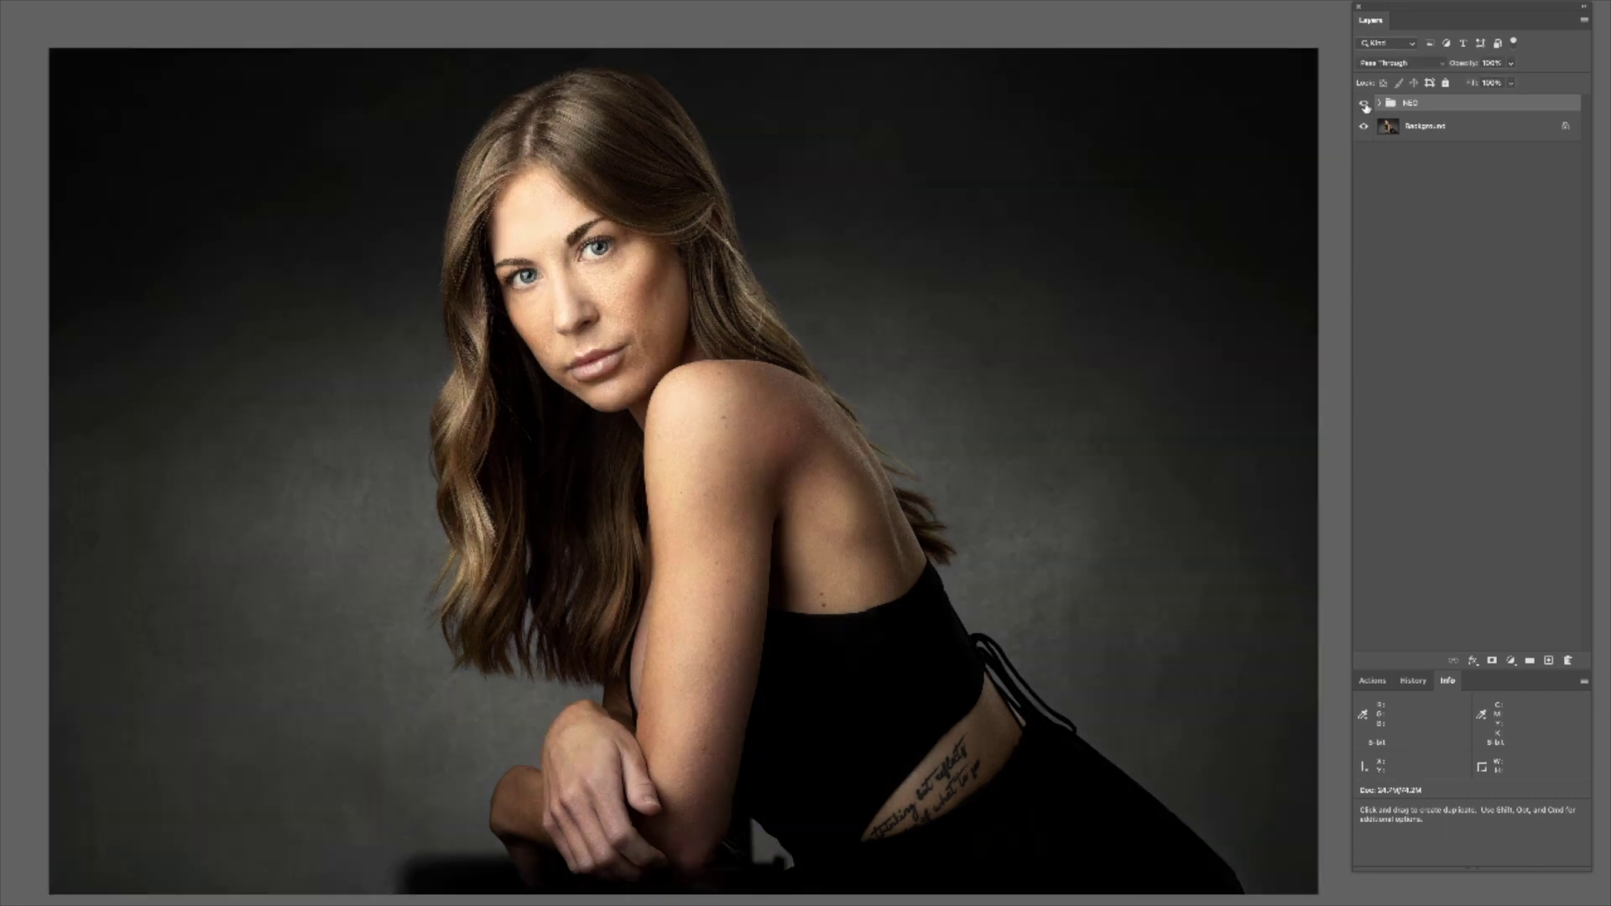
pyautogui.click(1364, 104)
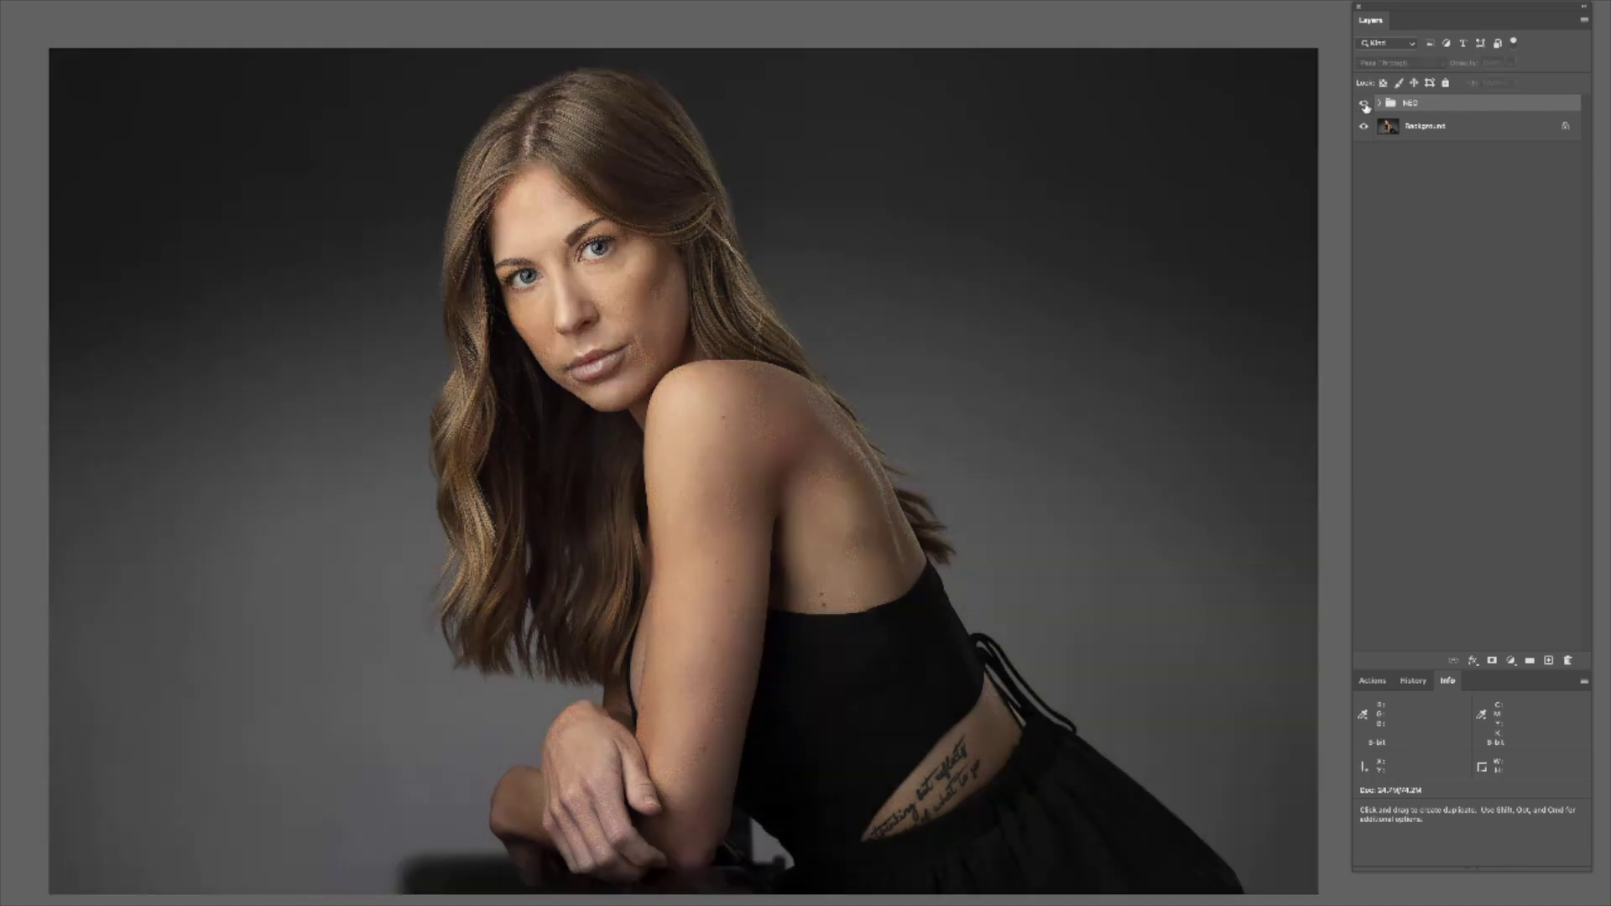
pyautogui.click(1364, 104)
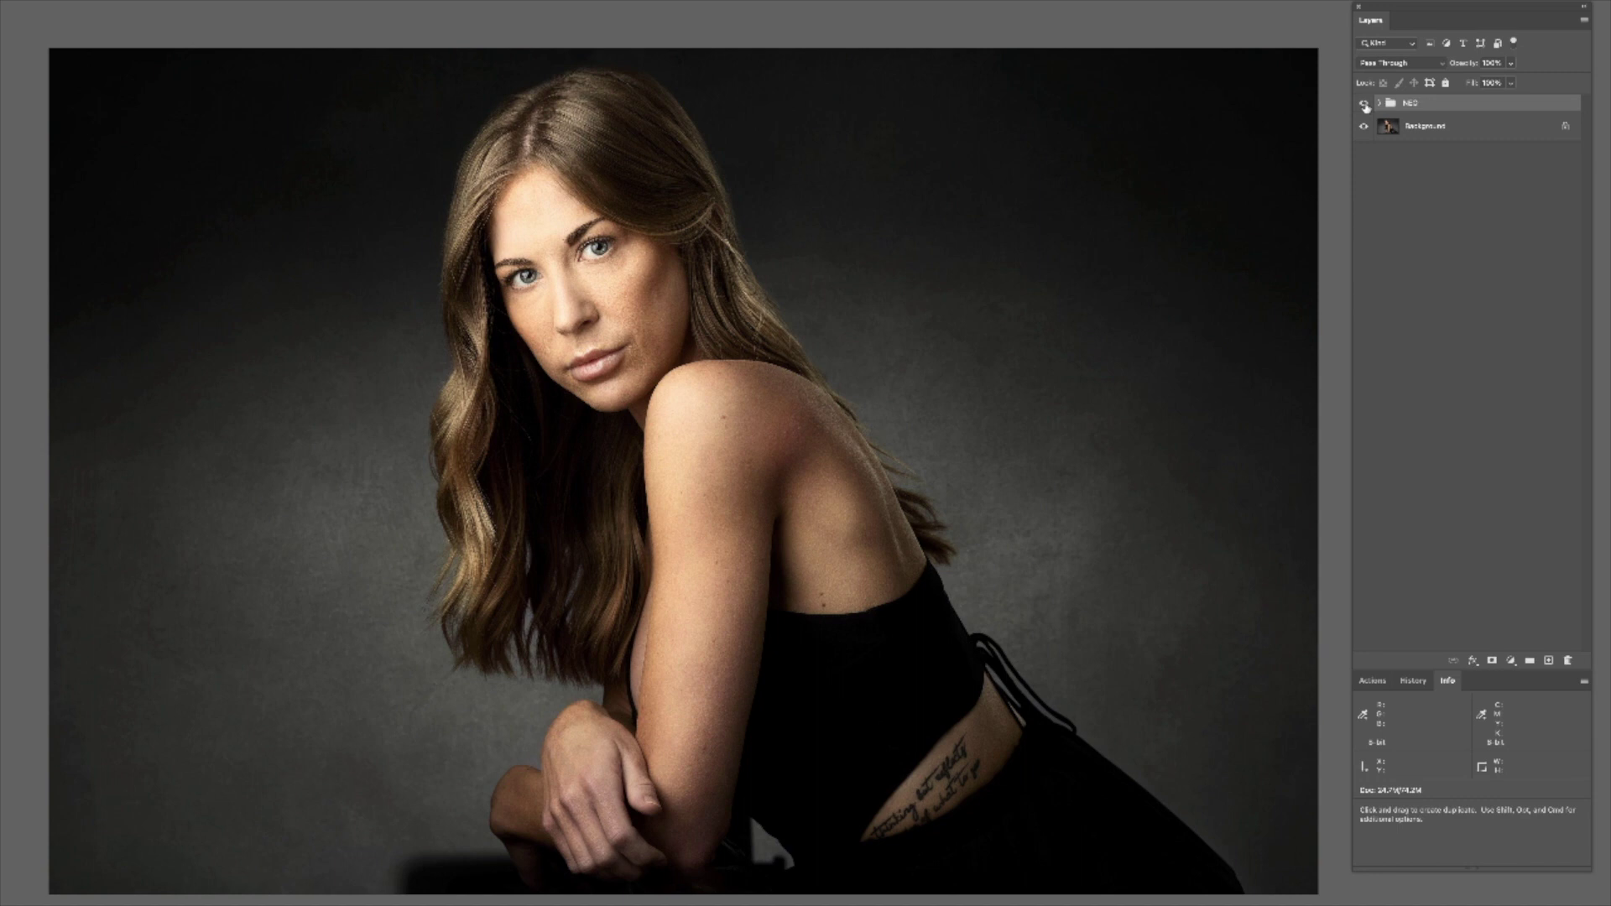
# - Lower the NEO group's opacity to about 80% and compare it on and off
pyautogui.click(1511, 65)
pyautogui.moveTo(1512, 82)
pyautogui.mouseDown()
pyautogui.moveTo(1484, 82)
pyautogui.moveTo(1506, 82)
pyautogui.mouseUp()
pyautogui.click(1364, 103)
pyautogui.click(1364, 103)
pyautogui.click(1364, 103)
pyautogui.click(1364, 103)
pyautogui.click(1364, 103)
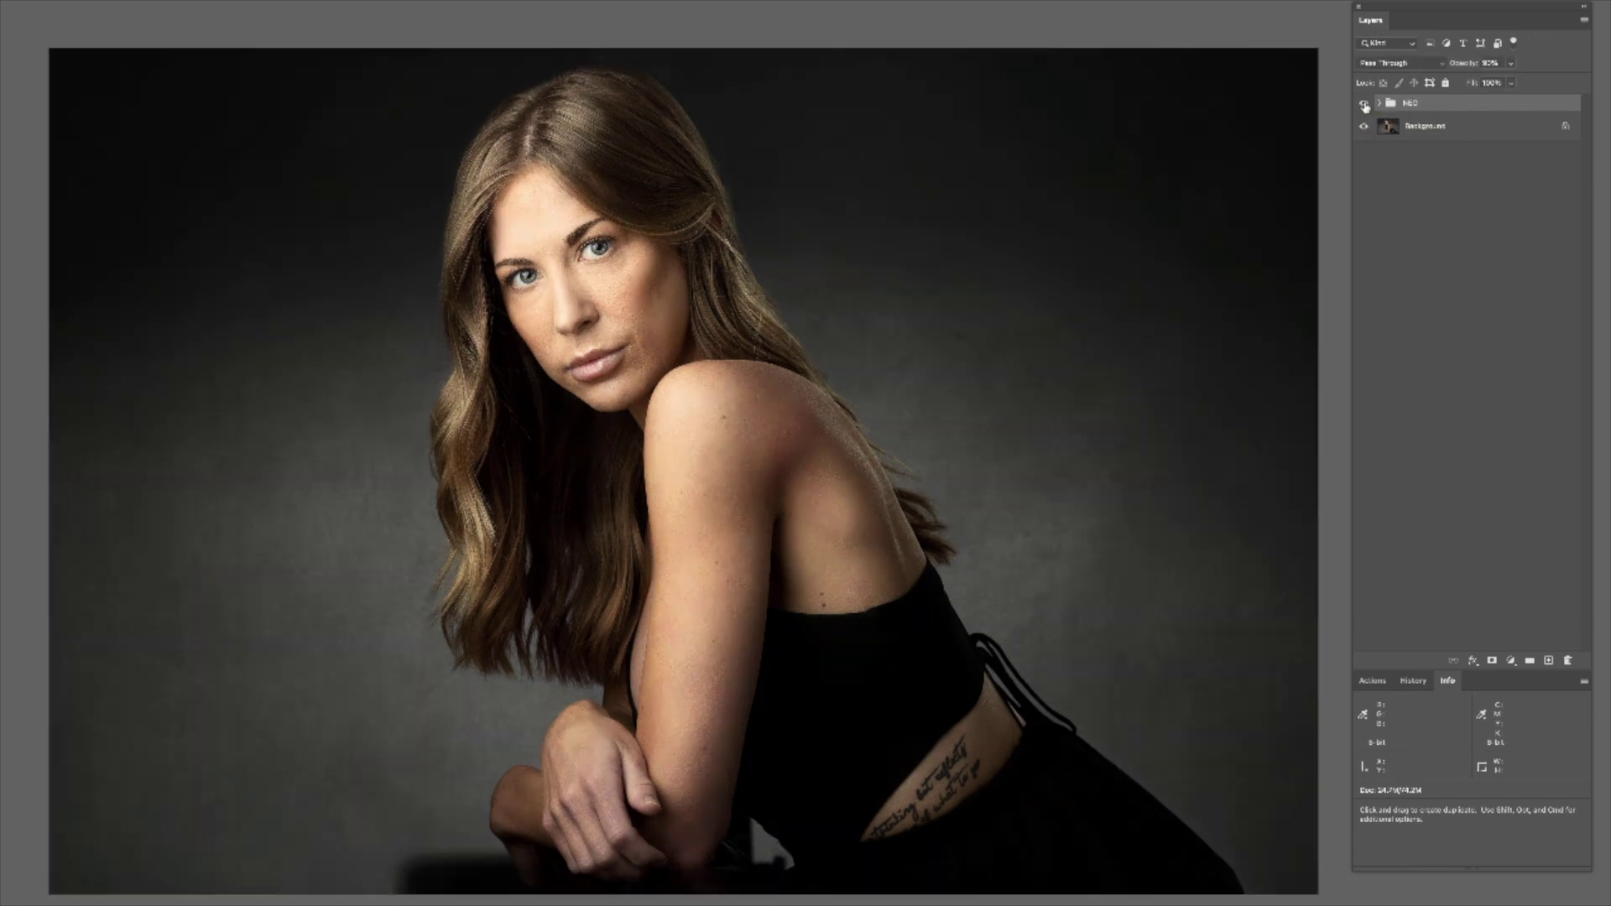